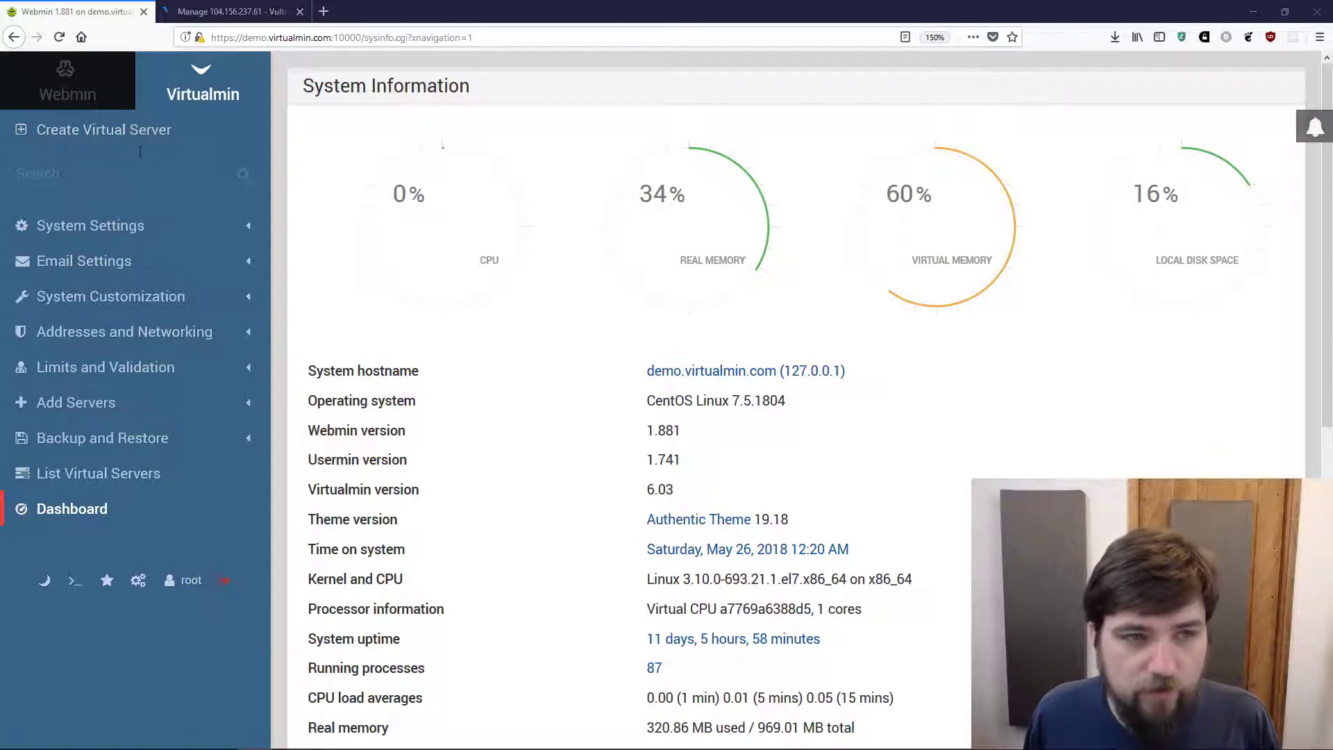
# Start a new virtual server with domain tutorials.vmin.pw and description "Doot doot it's a toot!".
pyautogui.click(110, 133)
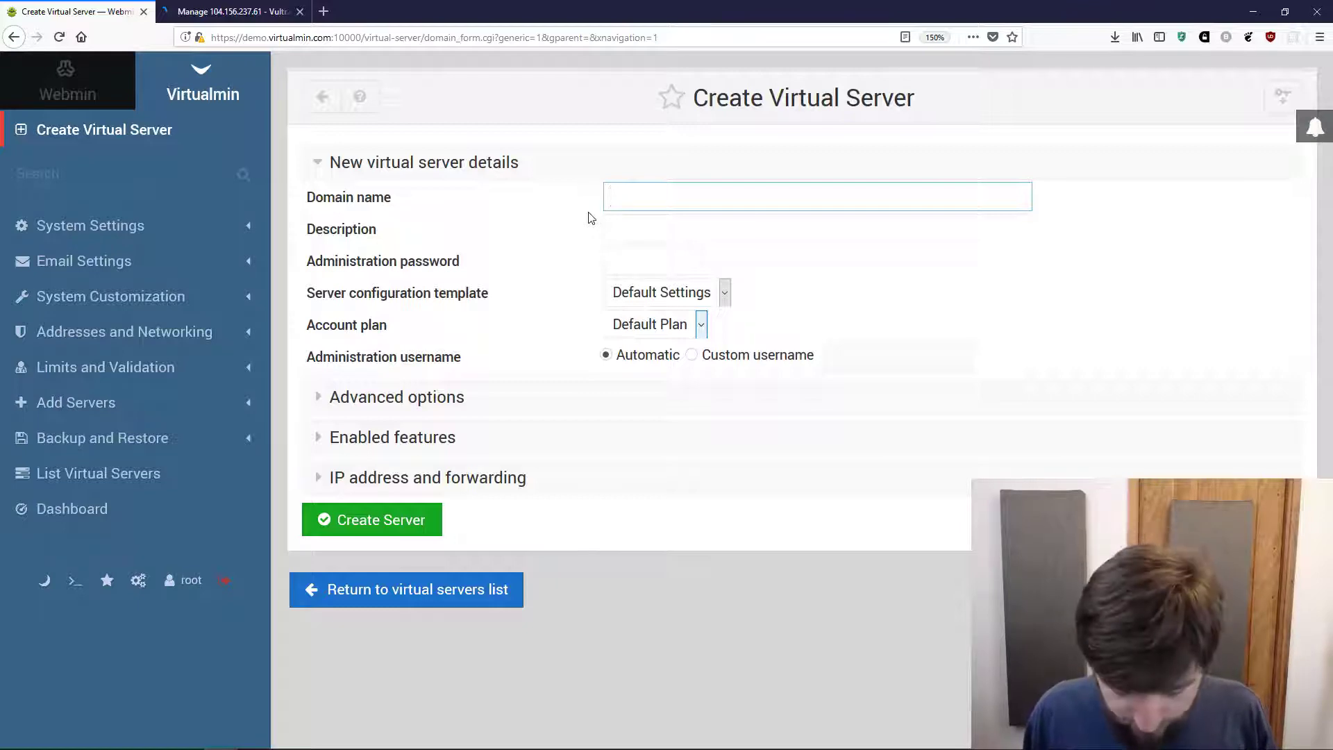
pyautogui.write('tutori')
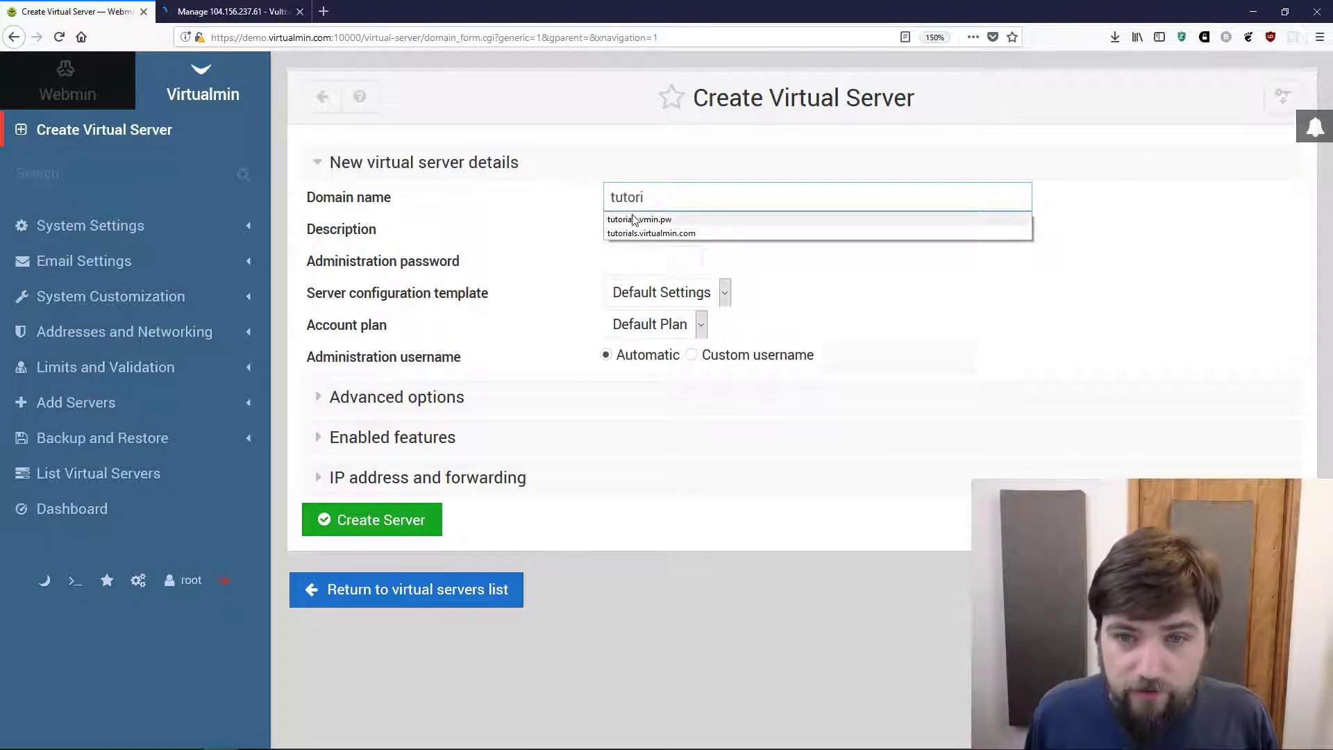
pyautogui.click(634, 220)
pyautogui.click(640, 228)
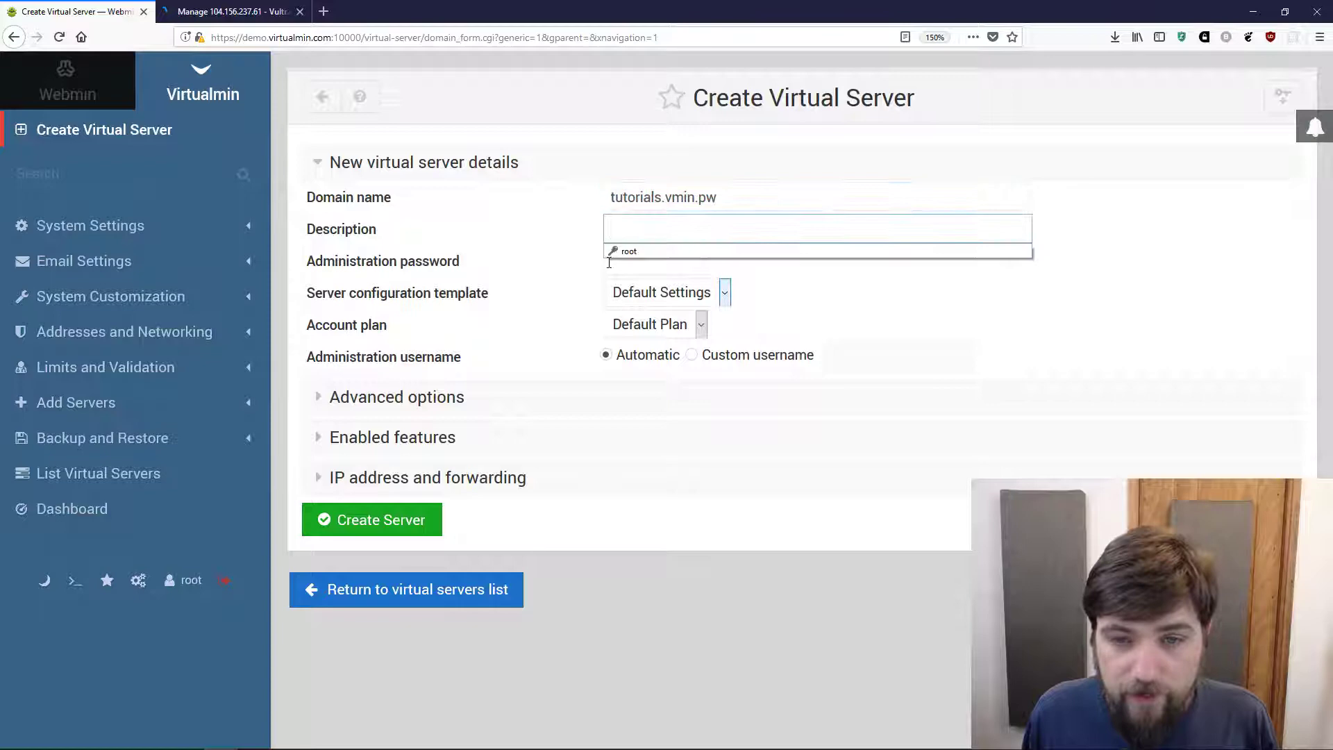
pyautogui.click(627, 221)
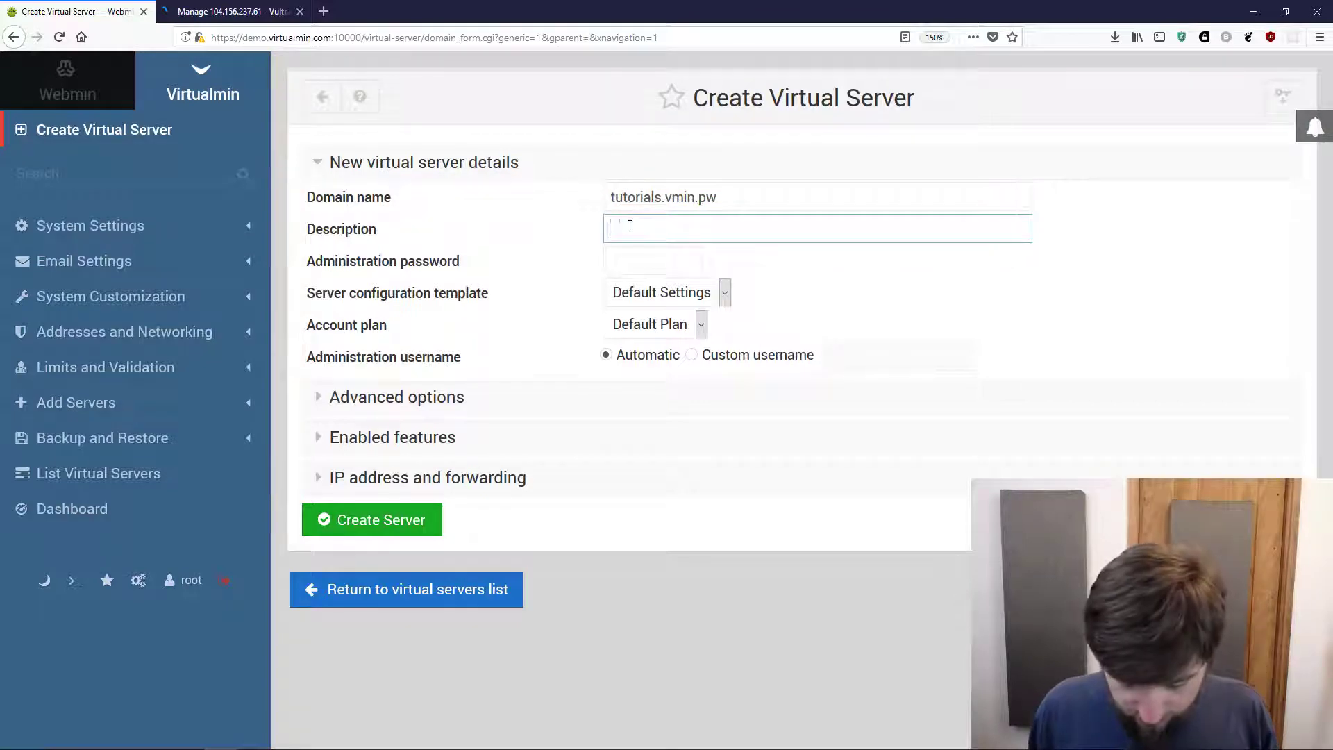
pyautogui.write('Doot doot ')
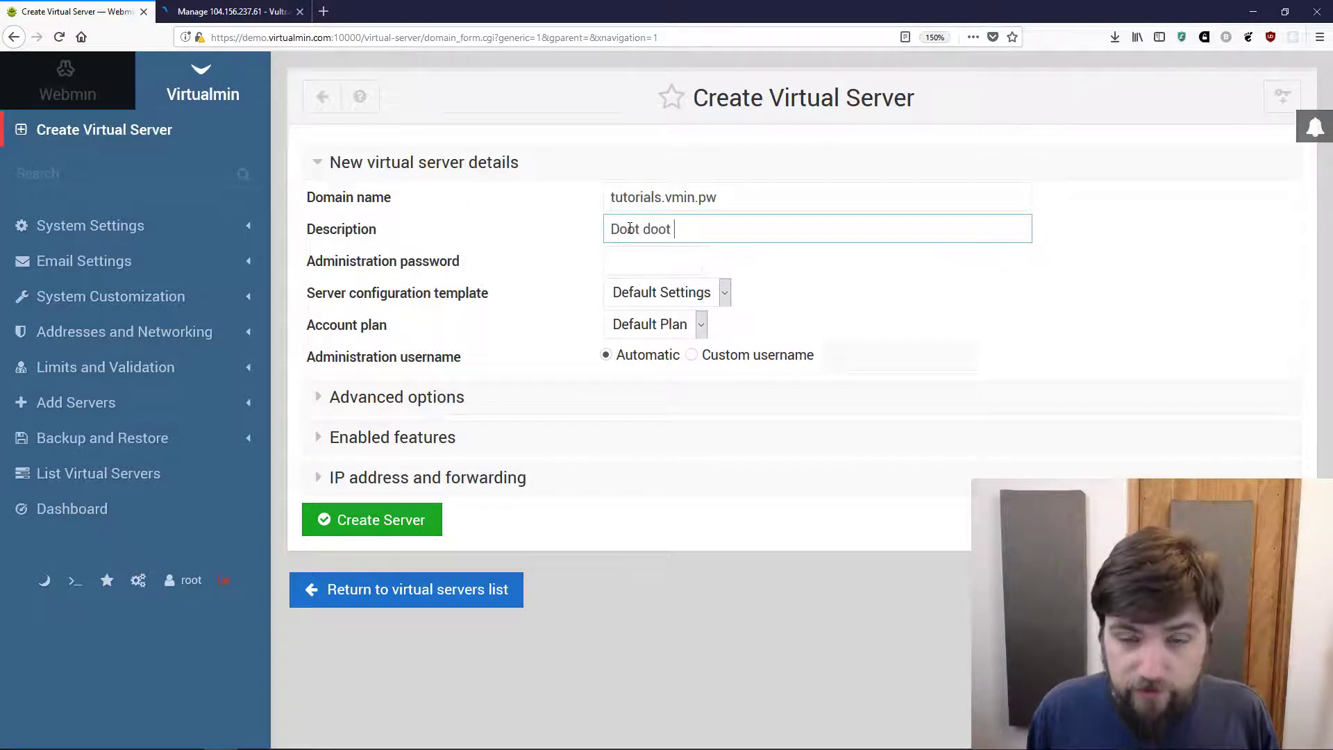
pyautogui.write("it's a toot")
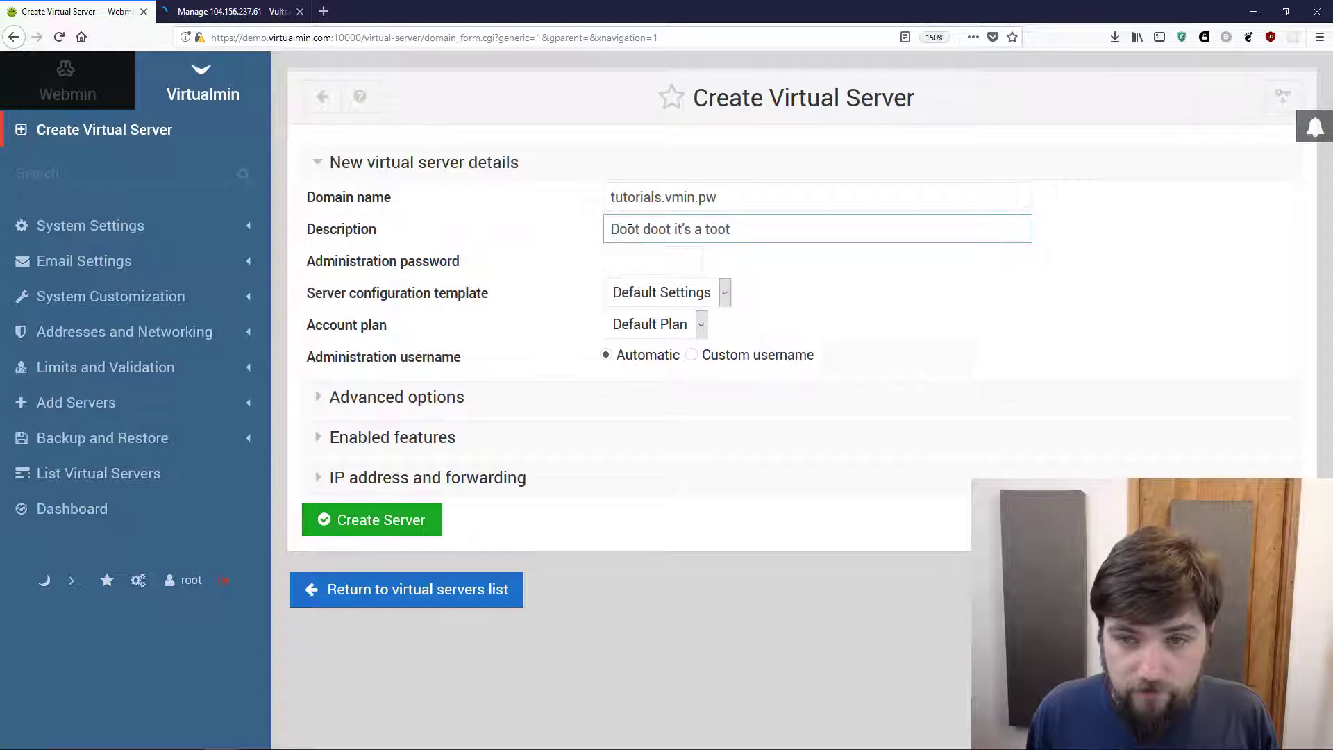
pyautogui.write('!')
# Enter the administration password, keep the Default Settings template, and expand Advanced options.
pyautogui.click(640, 262)
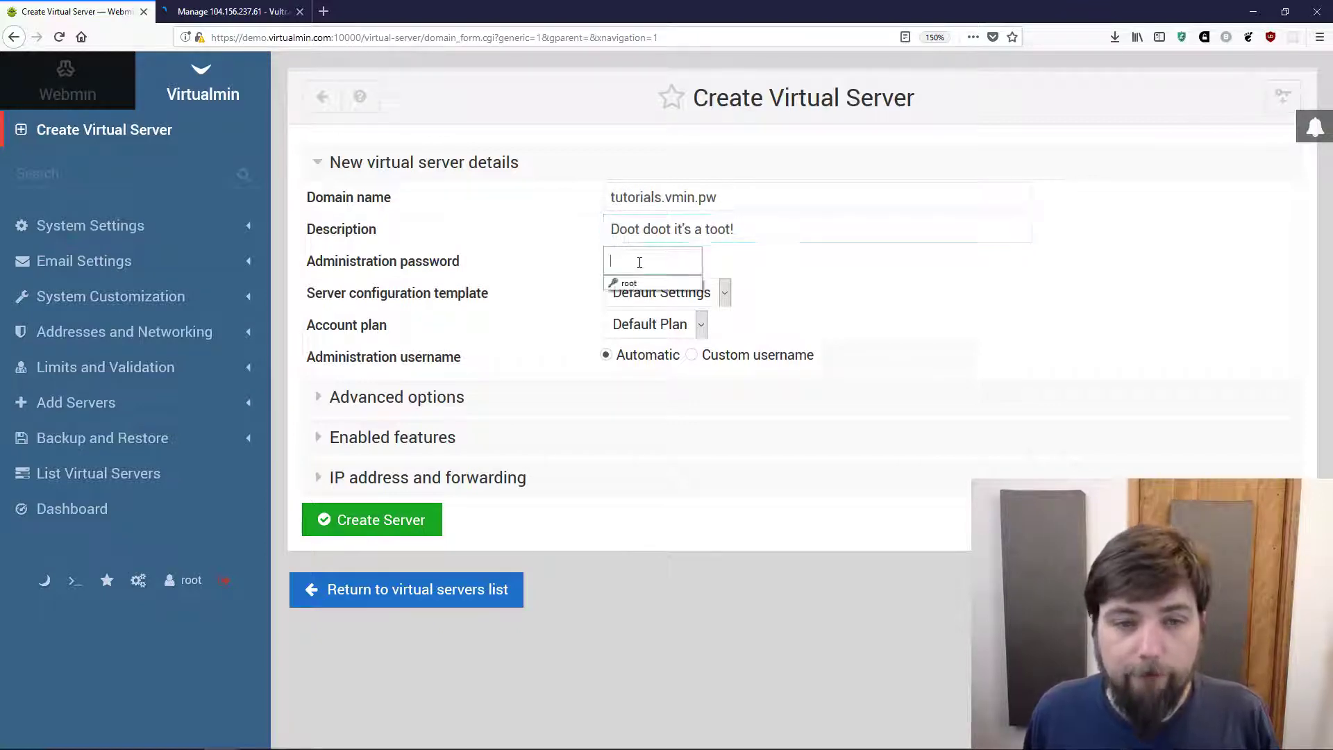
pyautogui.write('•••••')
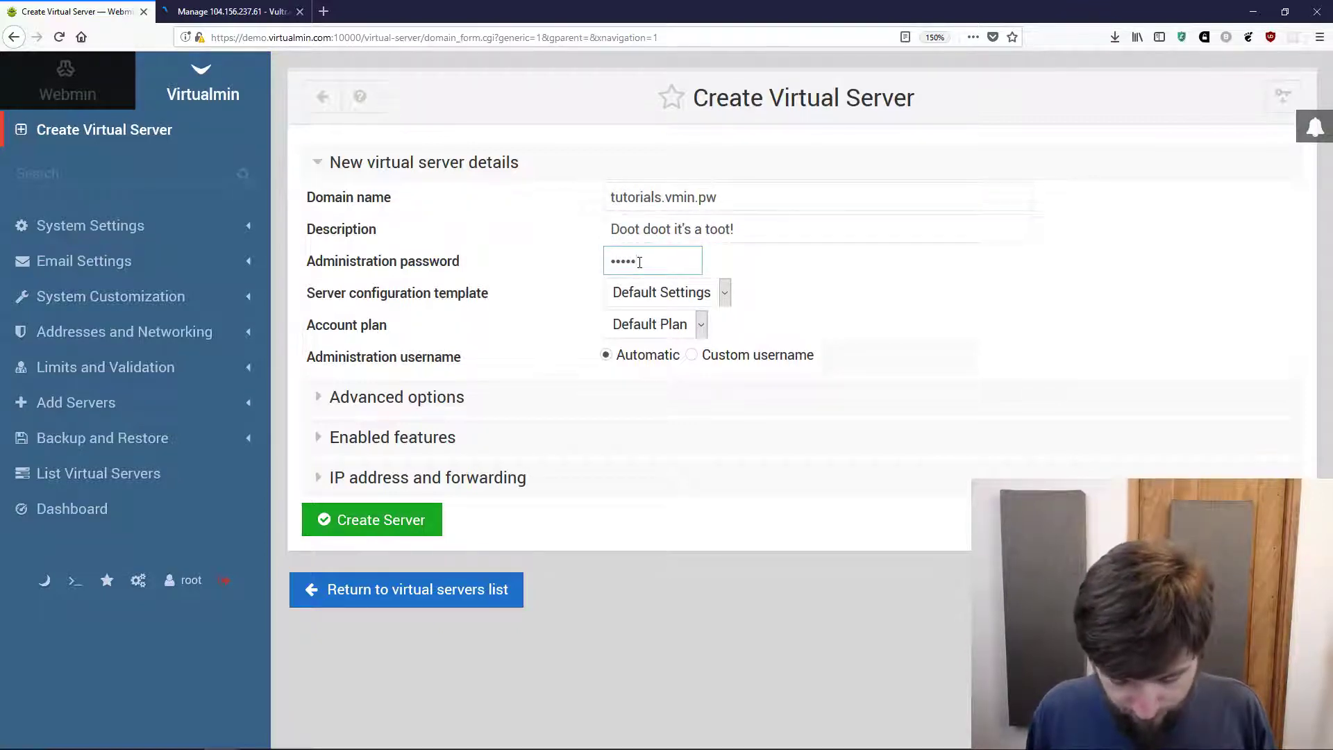
pyautogui.write('•••')
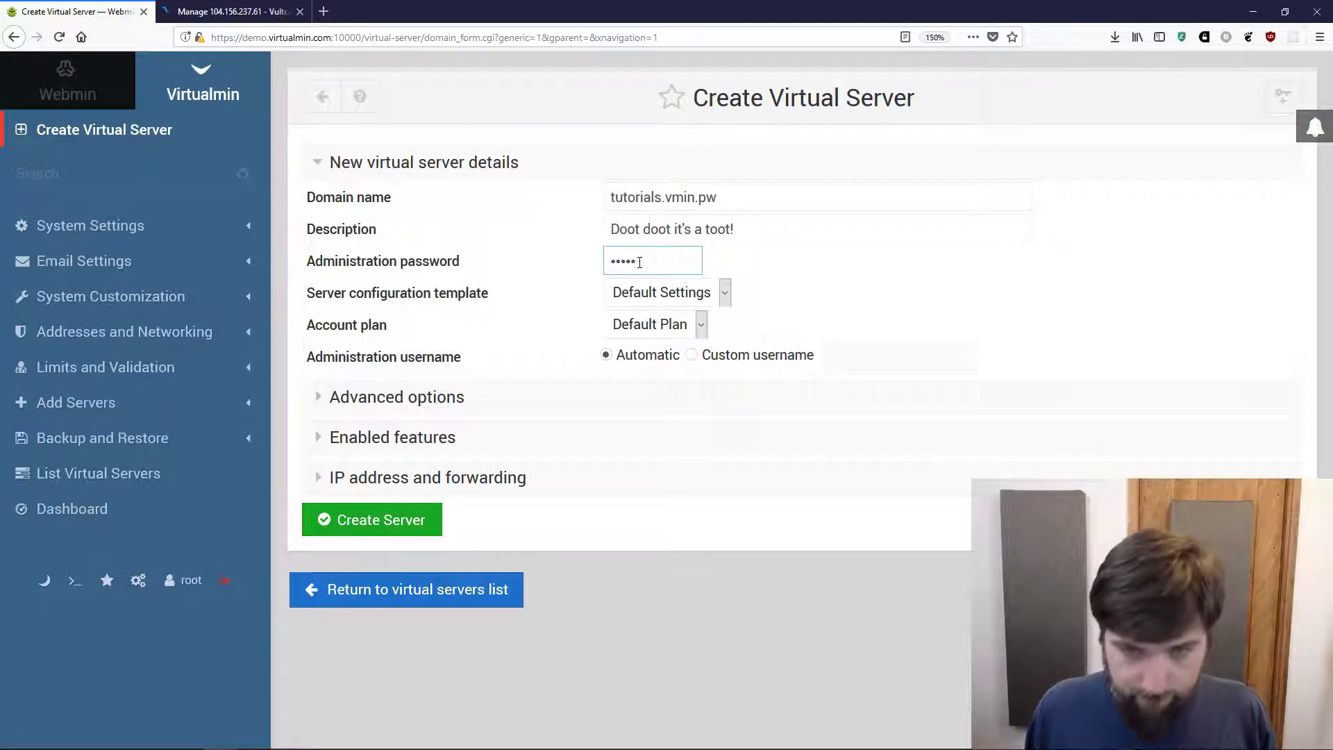
pyautogui.press('BackSpace')
pyautogui.press('BackSpace')
pyautogui.press('BackSpace')
pyautogui.press('BackSpace')
pyautogui.press('BackSpace')
pyautogui.write('•••••')
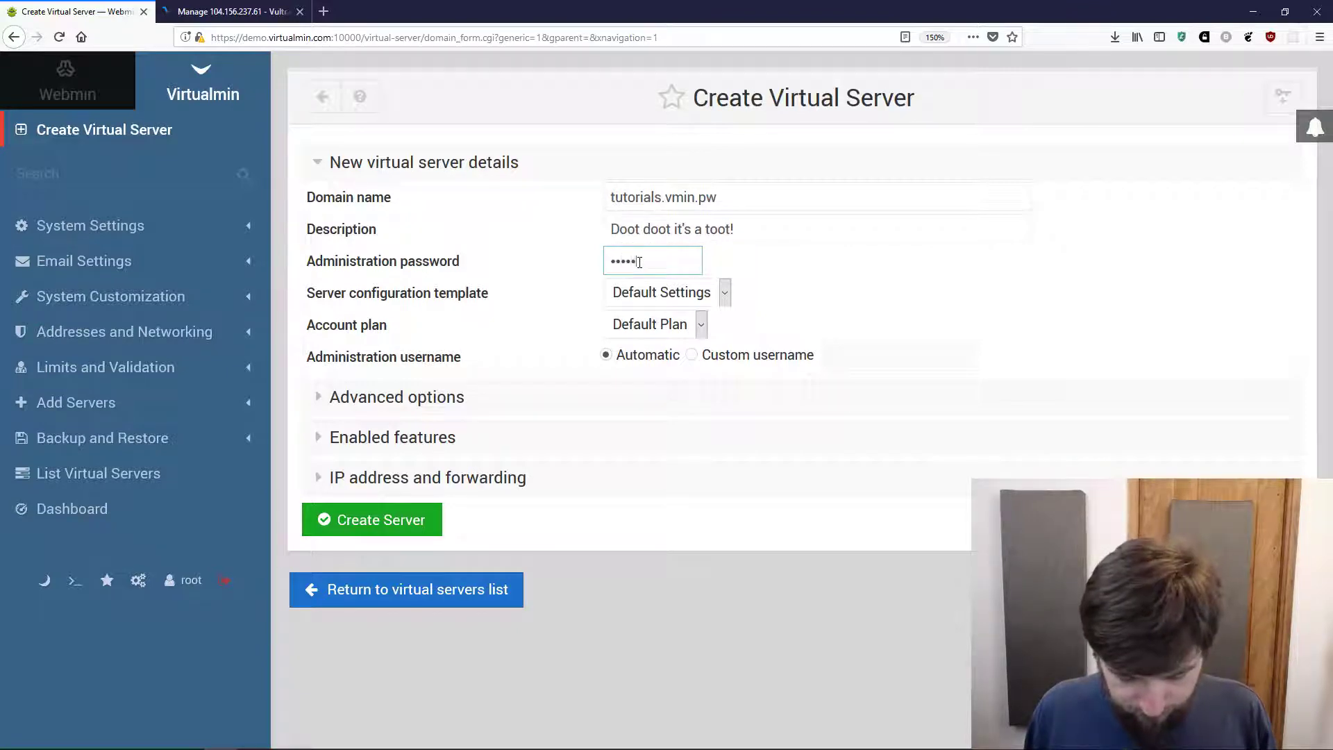
pyautogui.write('••')
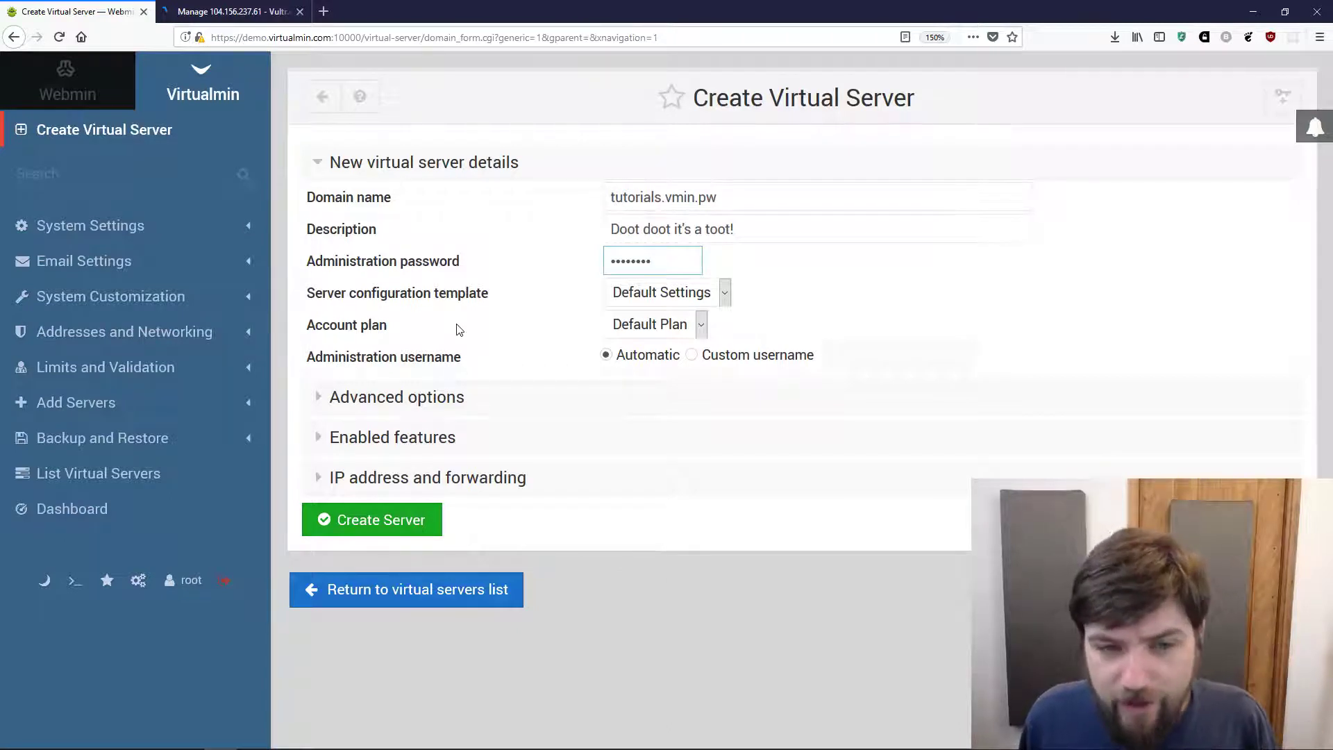
pyautogui.click(634, 296)
pyautogui.click(623, 316)
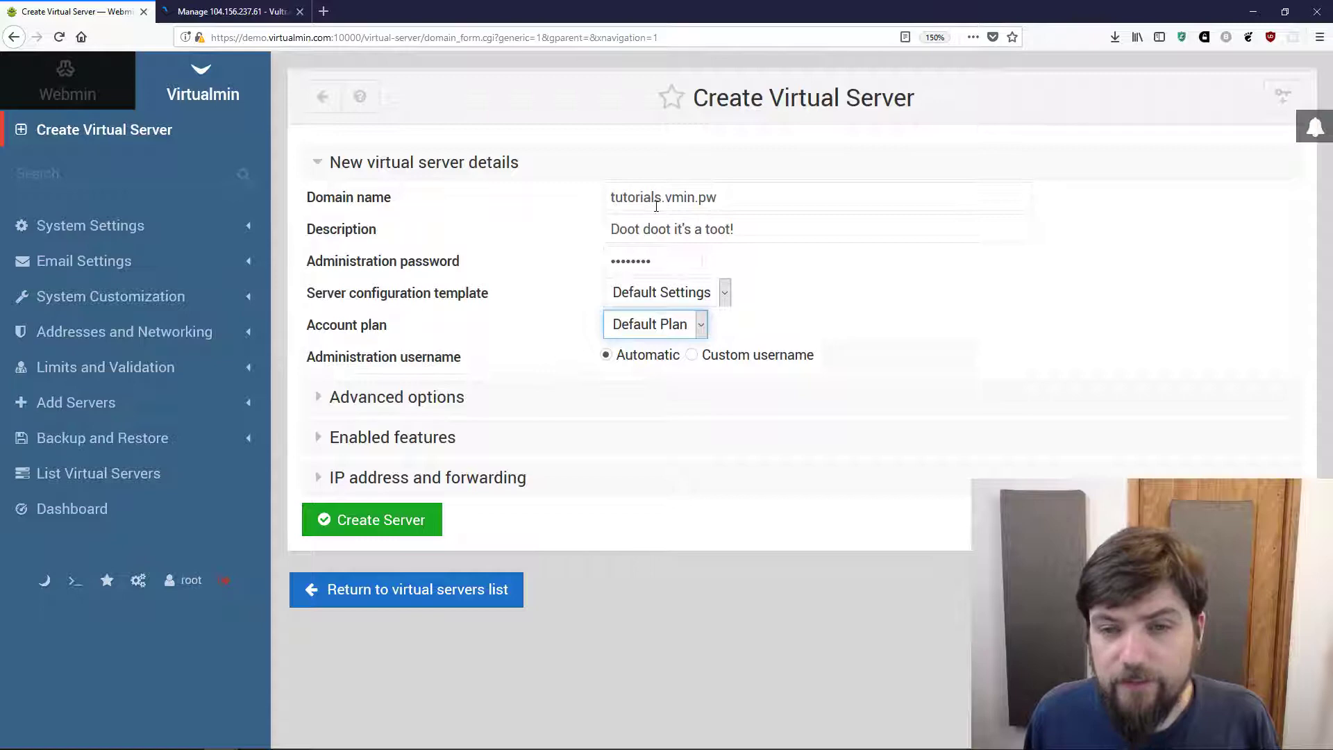
pyautogui.moveTo(662, 201); pyautogui.dragTo(587, 208)
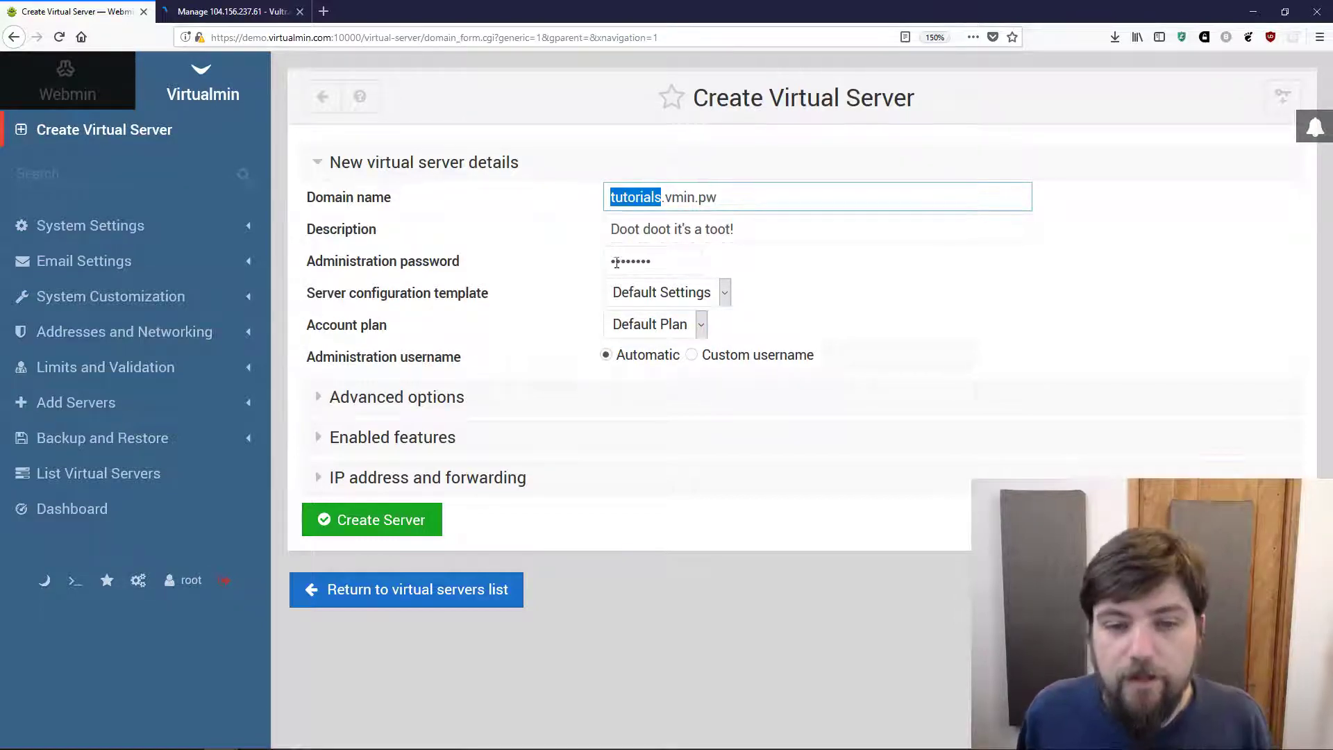
pyautogui.click(440, 392)
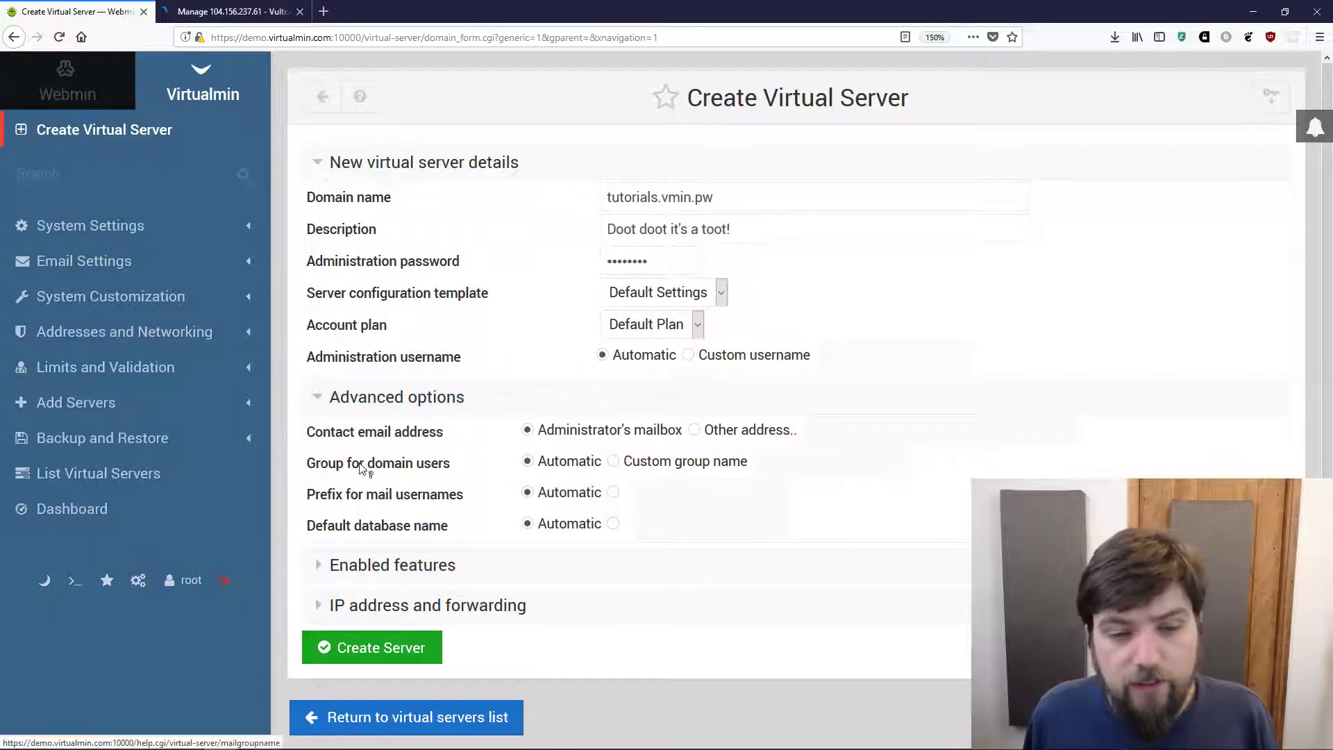
# Check the Contact email address help, then enable Setup SSL website under Enabled features.
pyautogui.click(415, 433)
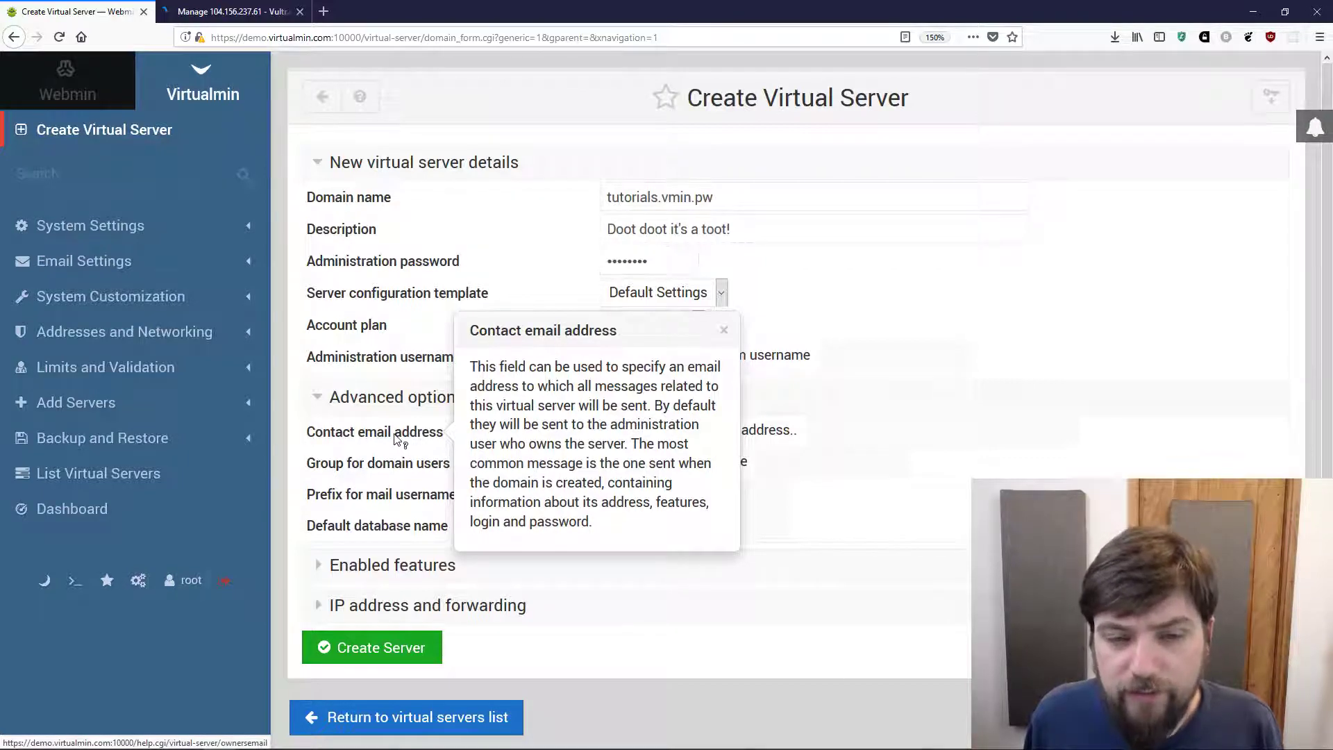
pyautogui.click(724, 331)
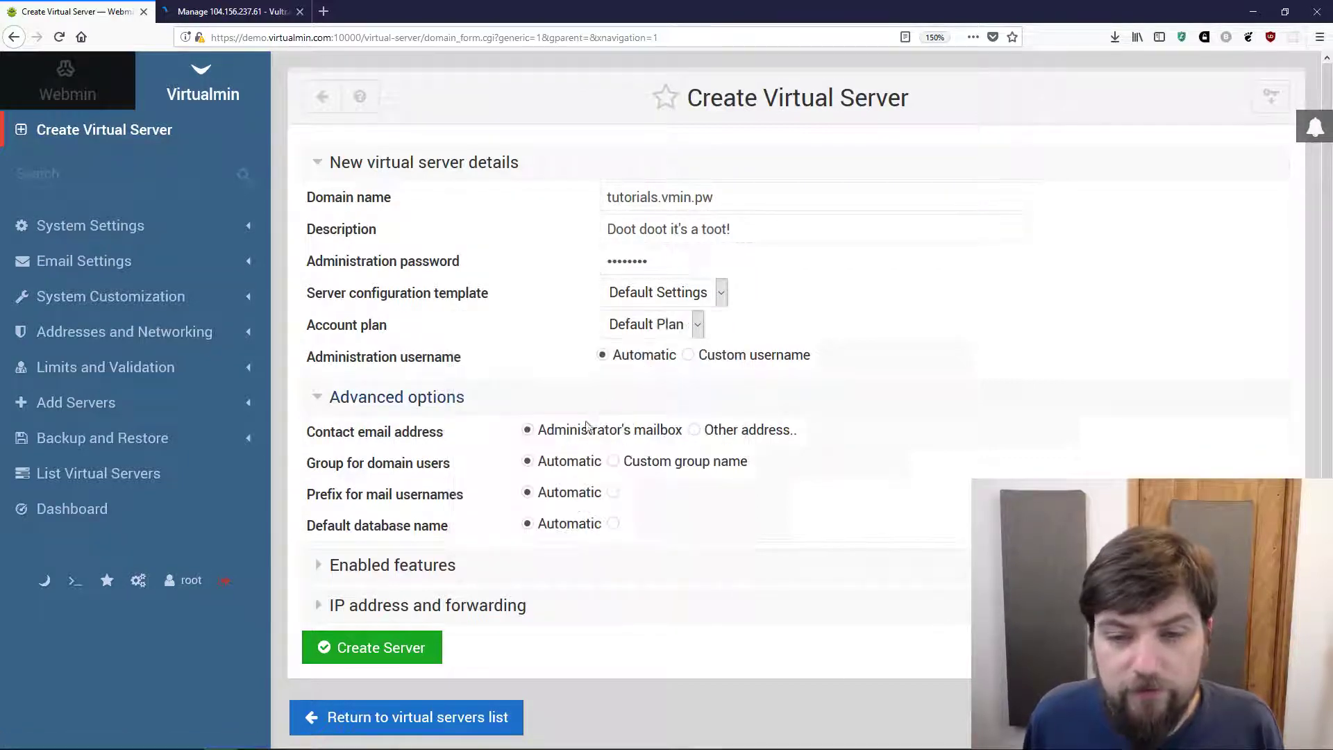
pyautogui.click(438, 568)
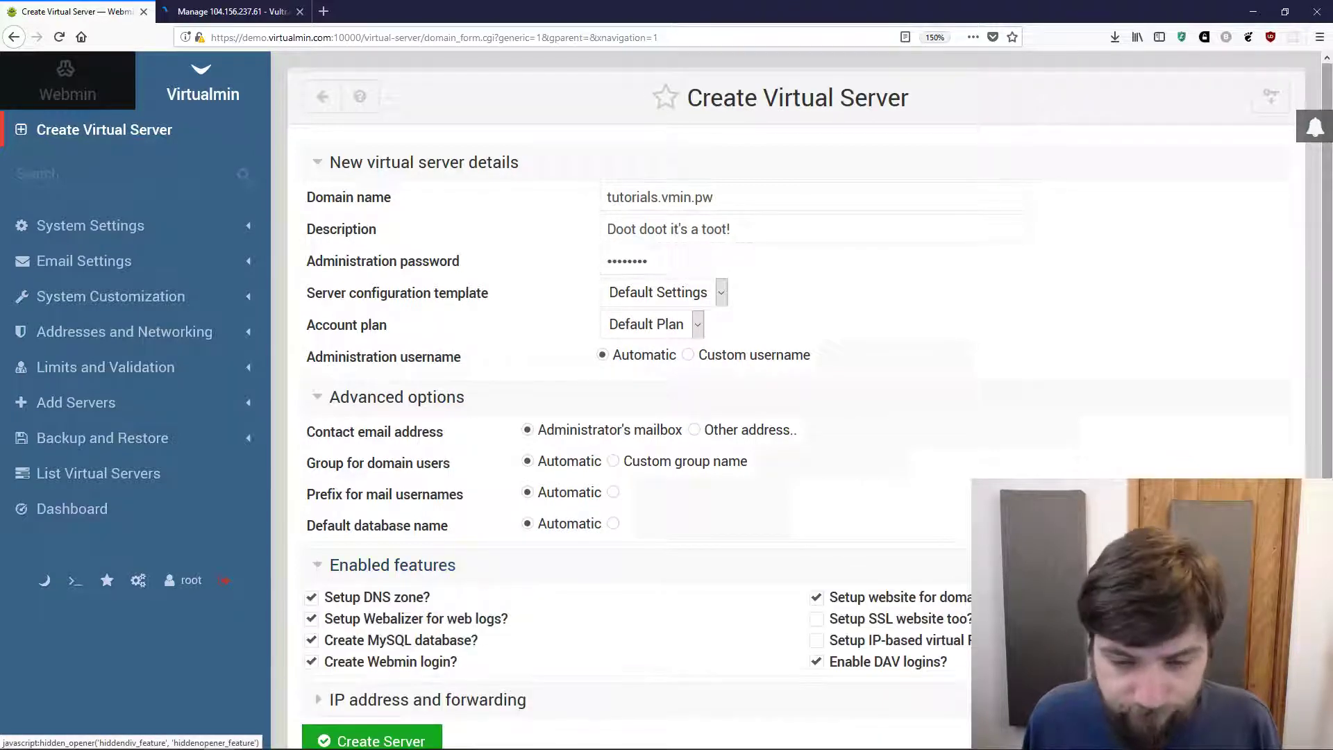
pyautogui.scroll(-2, 1326, 262)
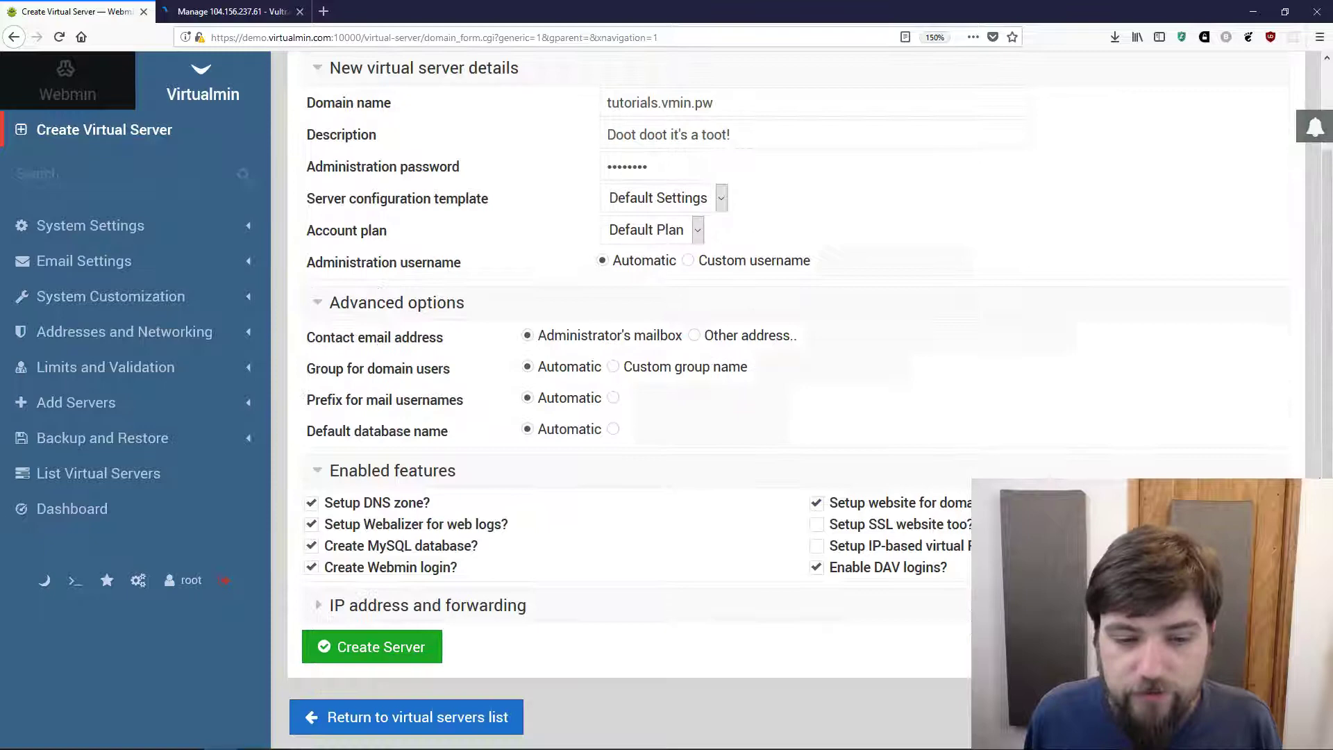
pyautogui.click(818, 525)
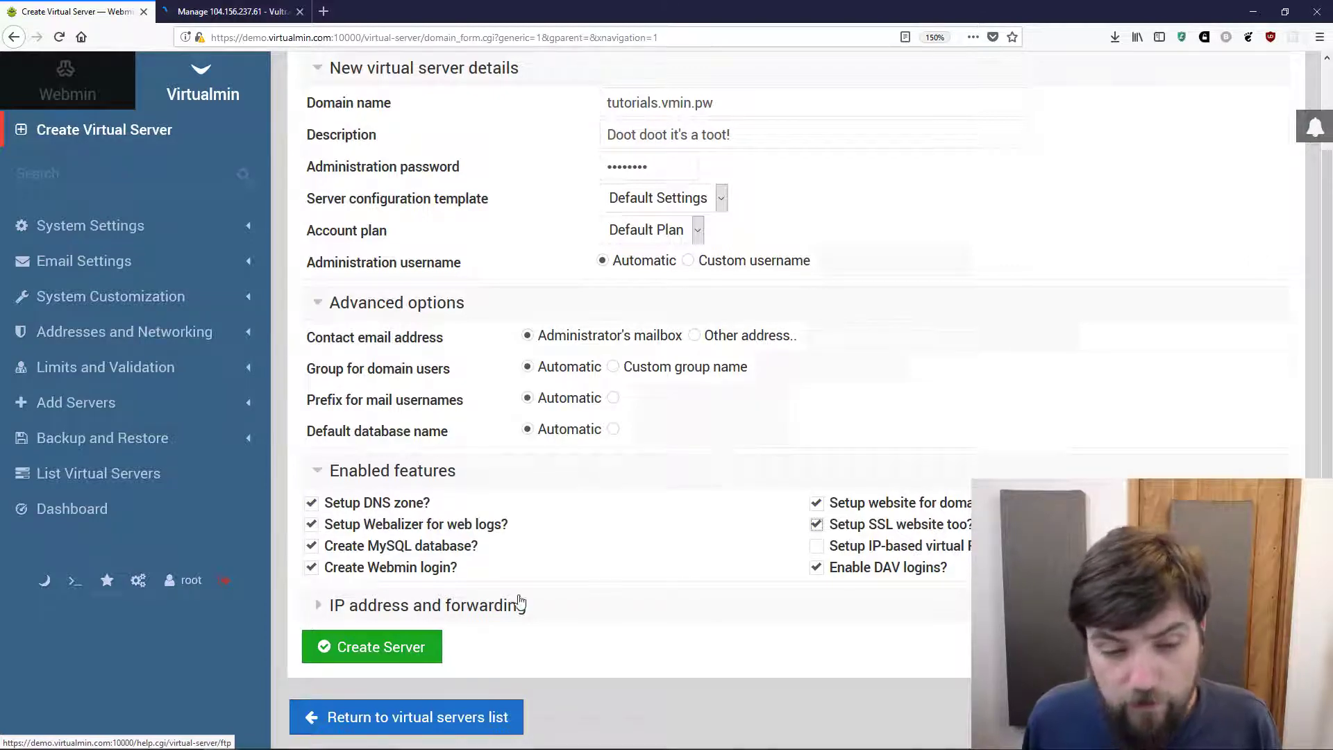
pyautogui.click(464, 609)
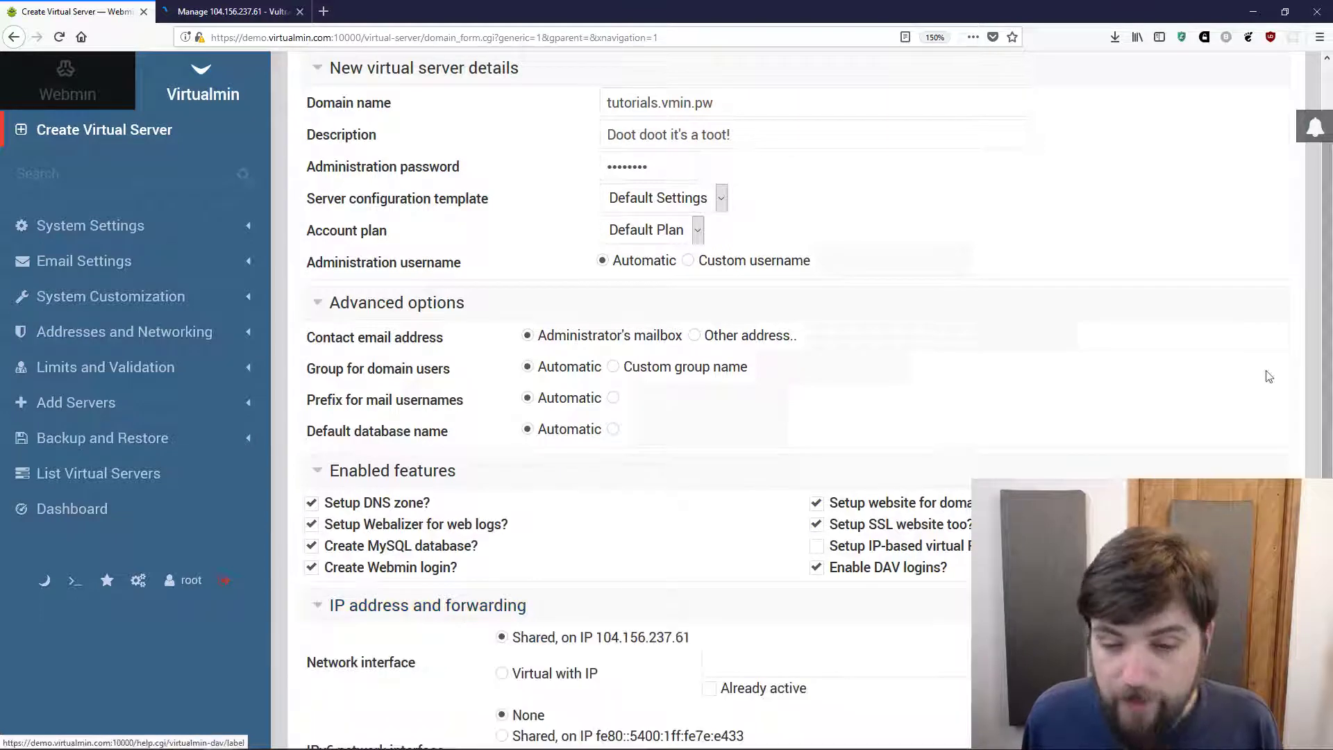
pyautogui.scroll(-5, 1309, 326)
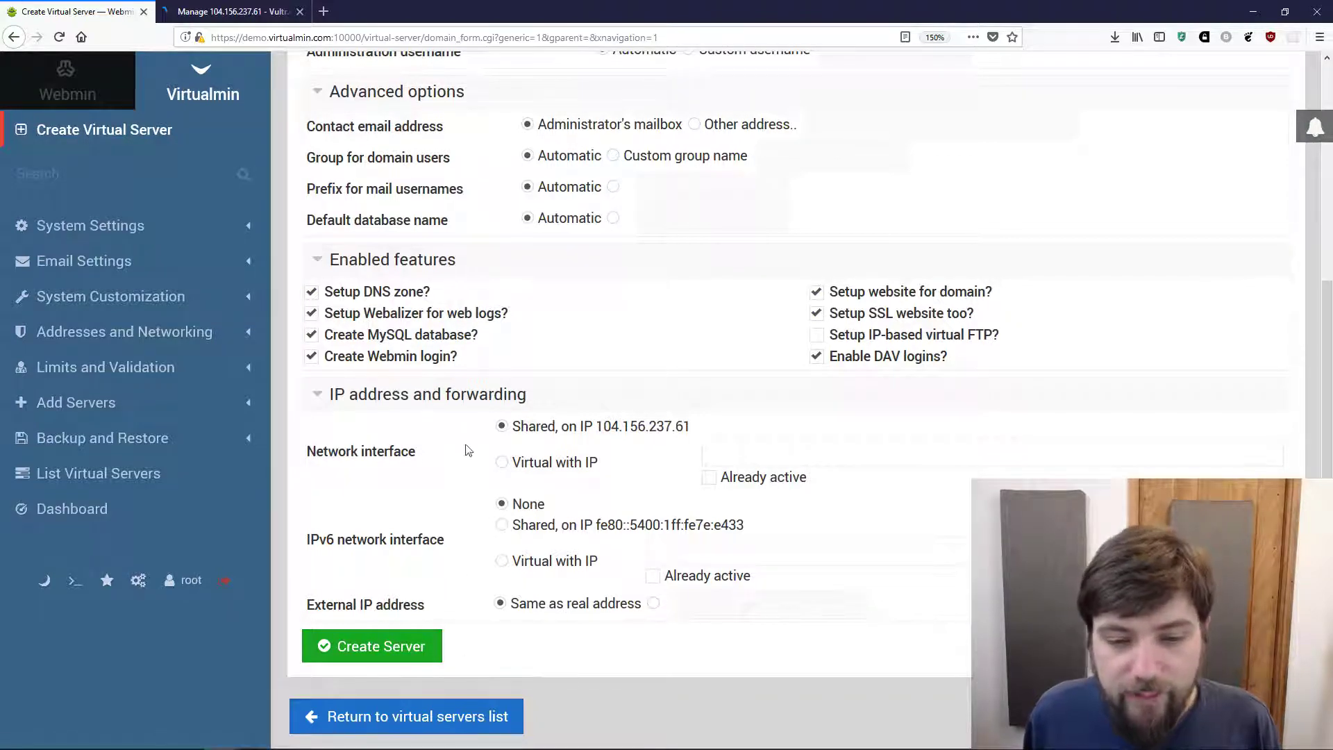
pyautogui.click(478, 401)
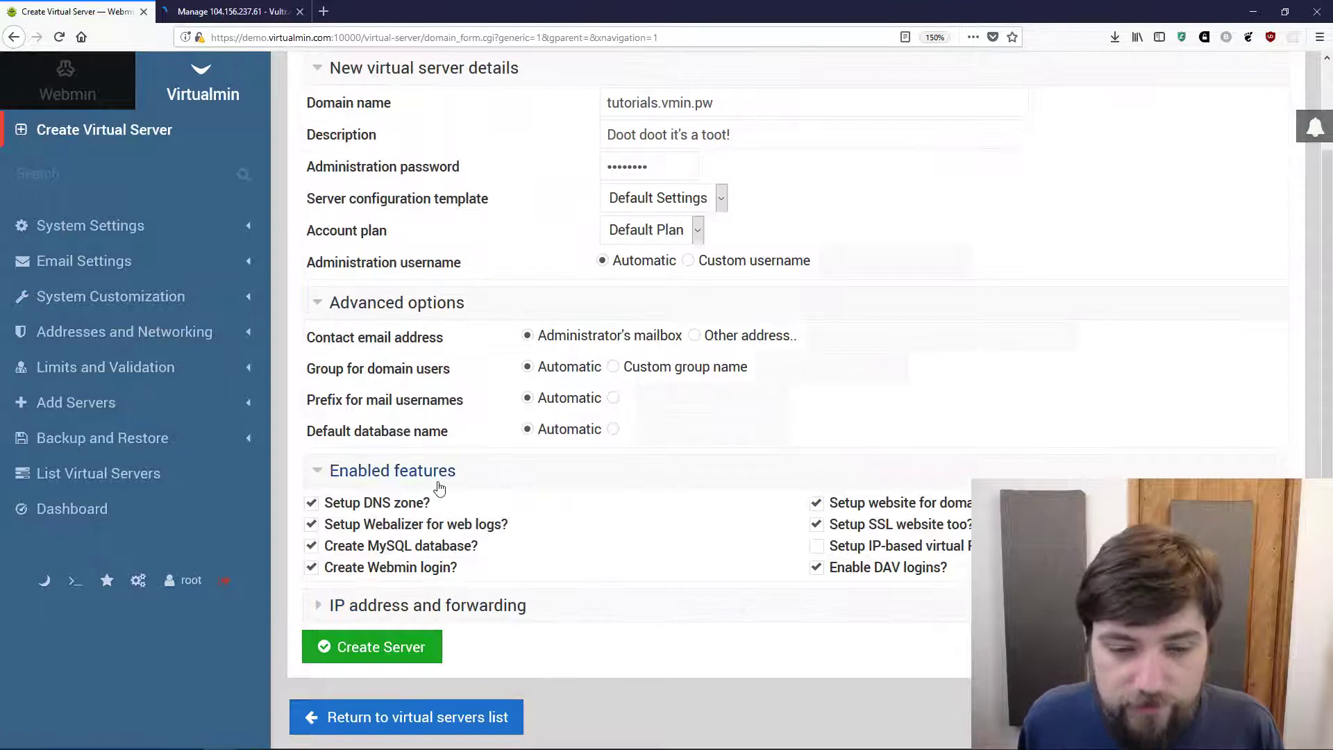
pyautogui.click(448, 605)
pyautogui.scroll(-3, 539, 622)
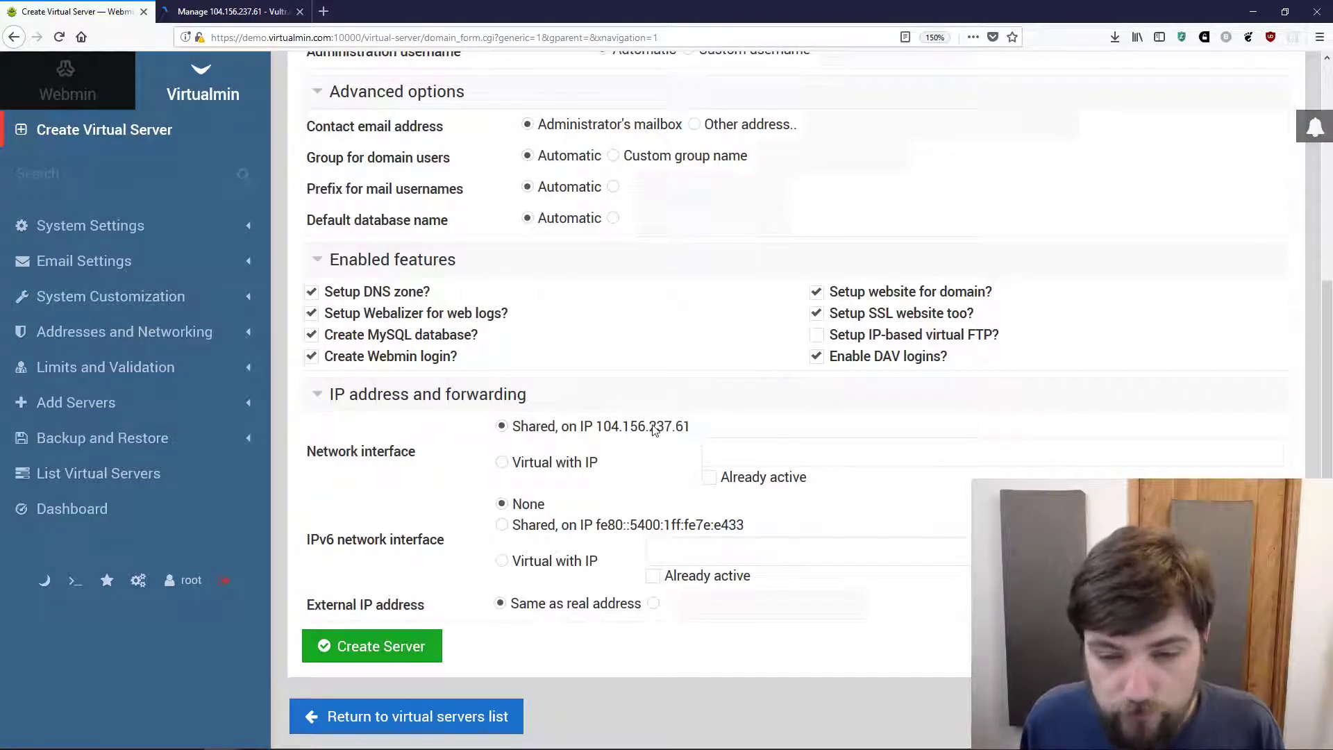
# Create the tutorials.vmin.pw server without saving the browser login, then return to List Virtual Servers.
pyautogui.click(385, 653)
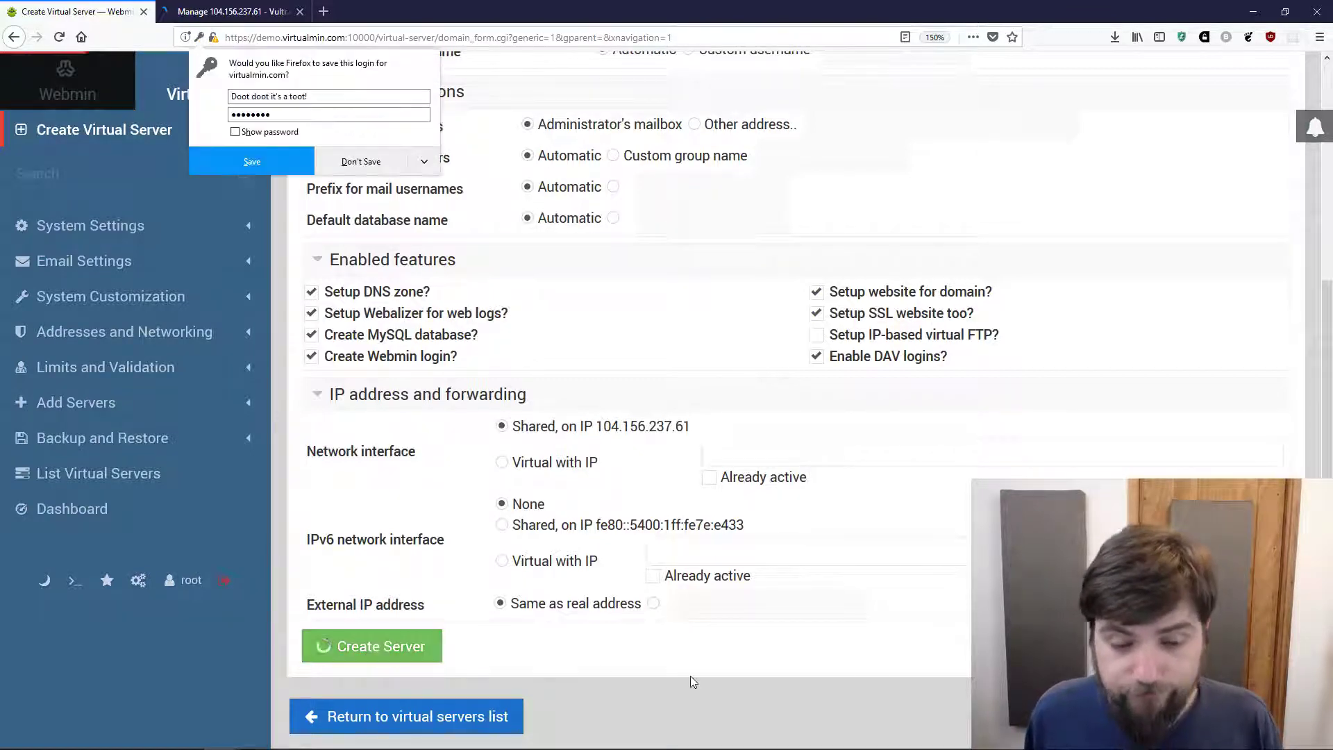
pyautogui.click(361, 162)
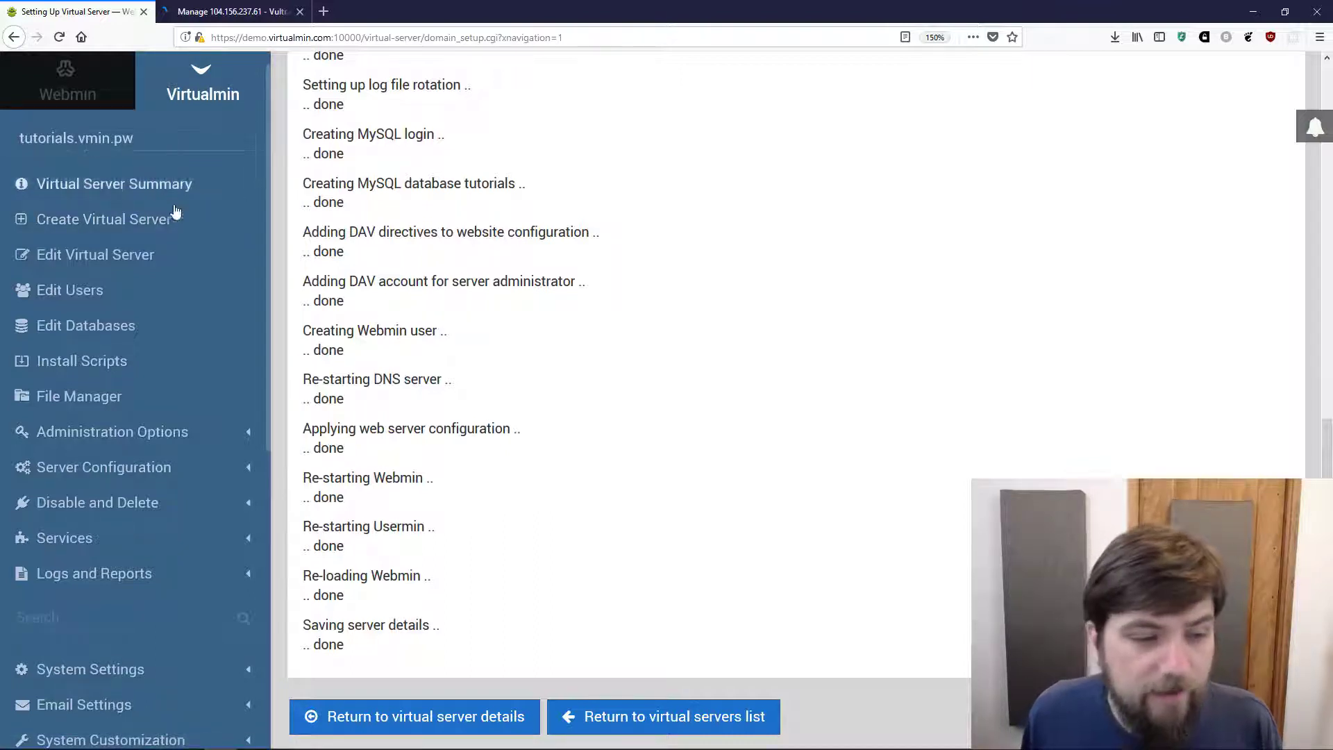
pyautogui.scroll(-6, 203, 460)
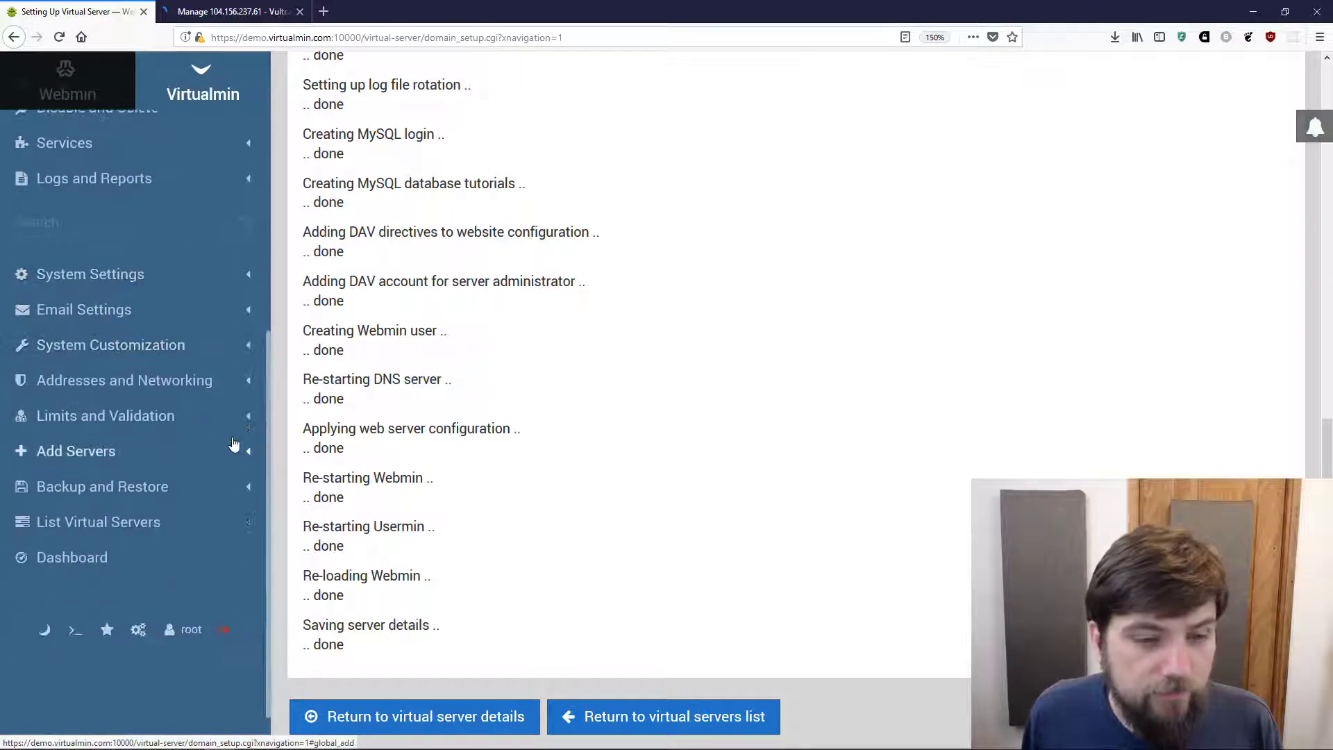
pyautogui.click(56, 493)
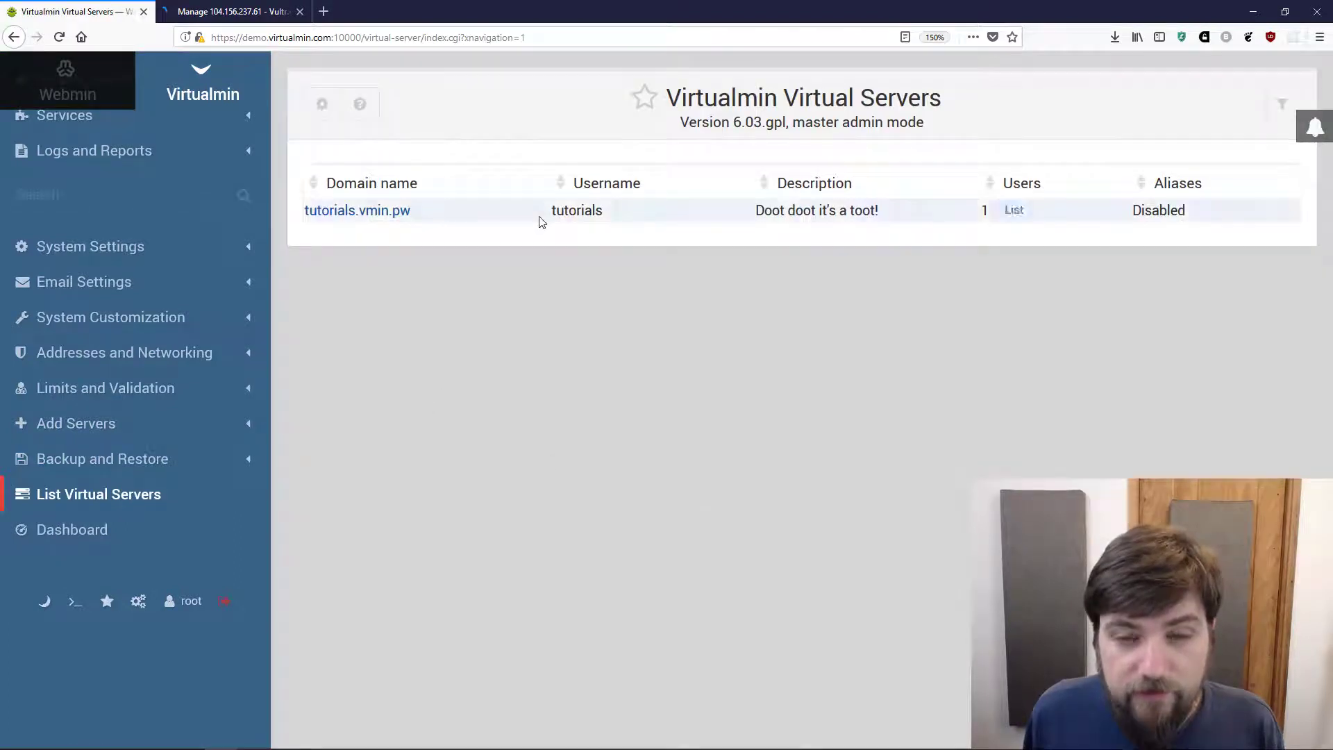
pyautogui.doubleClick(576, 210)
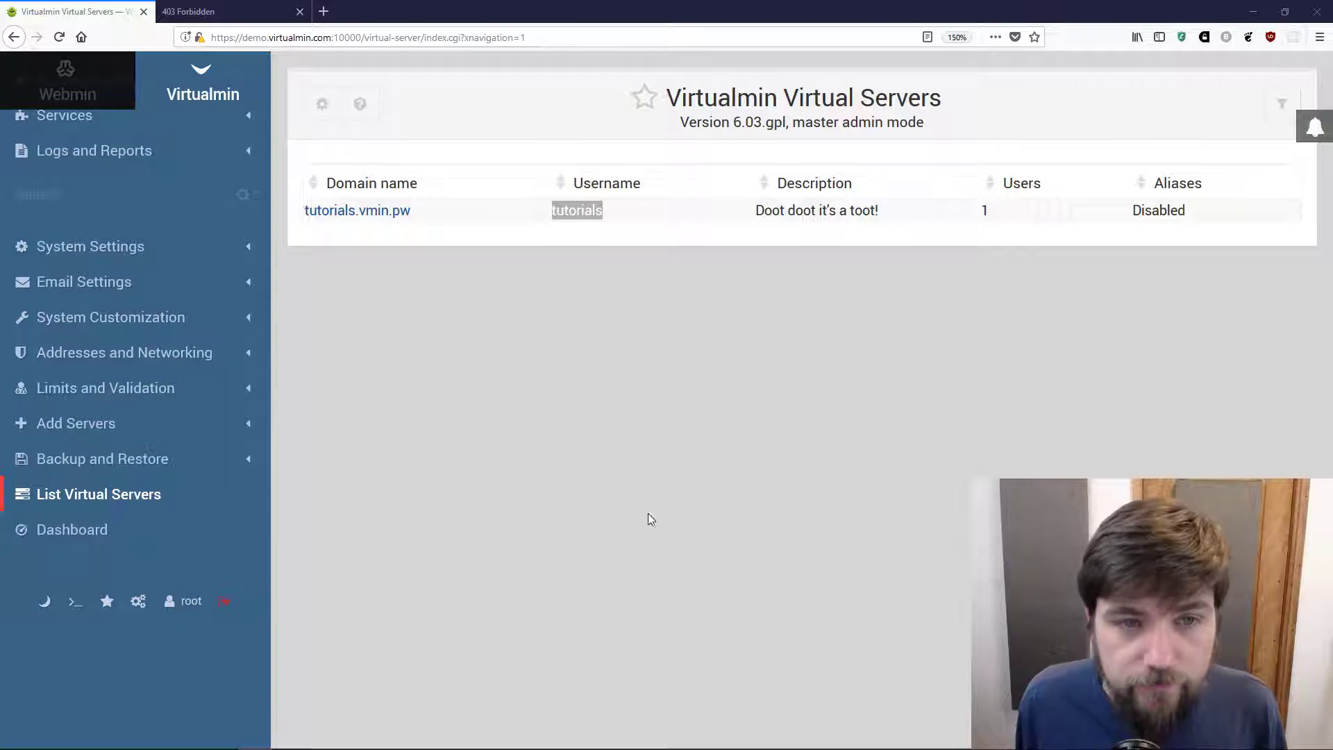
pyautogui.moveTo(412, 216); pyautogui.dragTo(291, 214)
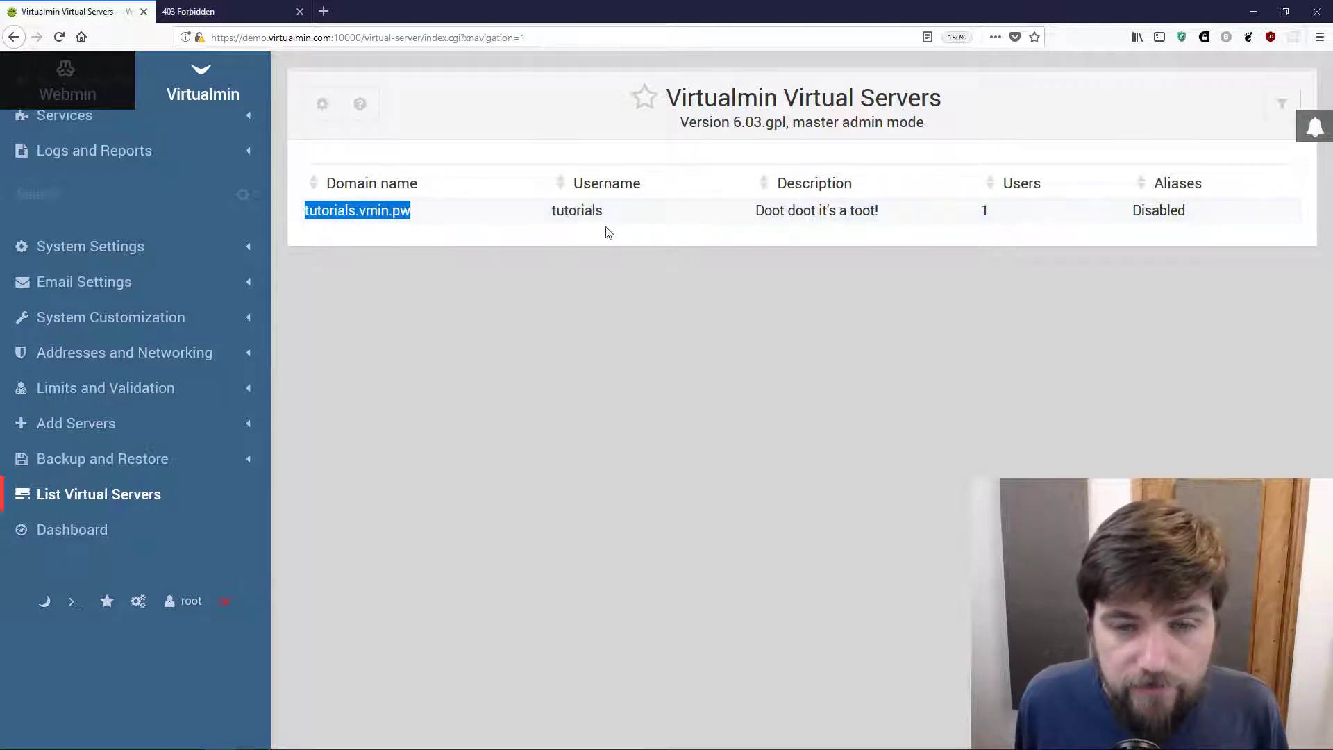
pyautogui.moveTo(605, 212); pyautogui.dragTo(550, 212)
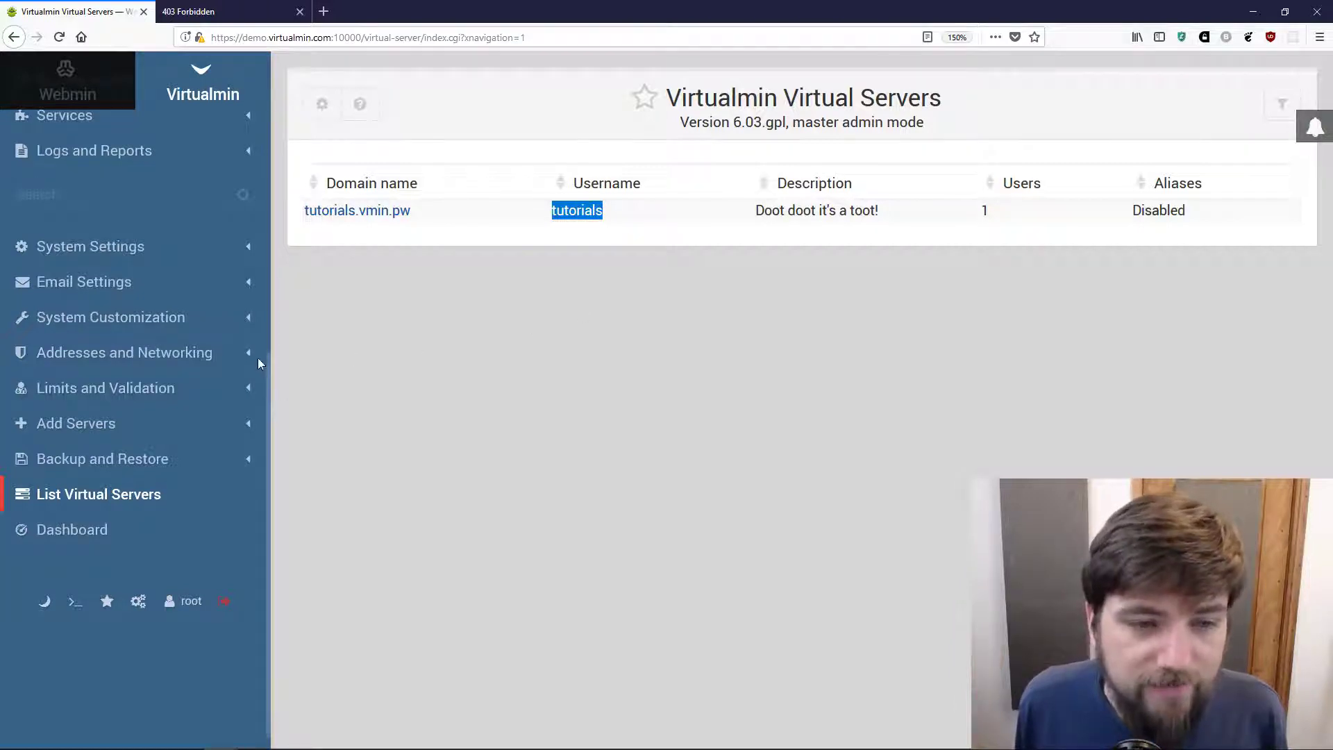
pyautogui.moveTo(269, 369); pyautogui.dragTo(278, 111)
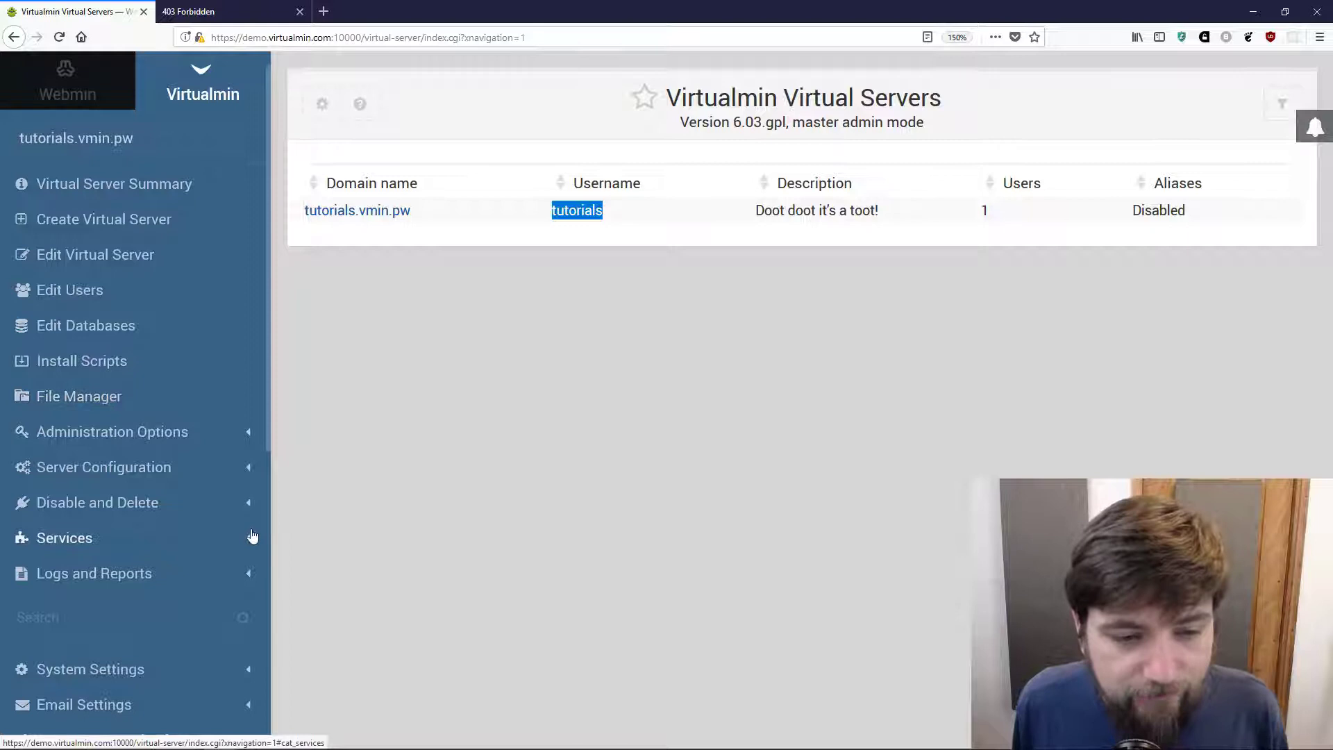
# Preview the tutorials.vmin.pw website, which shows 403 Forbidden, then return to Virtualmin.
pyautogui.click(248, 538)
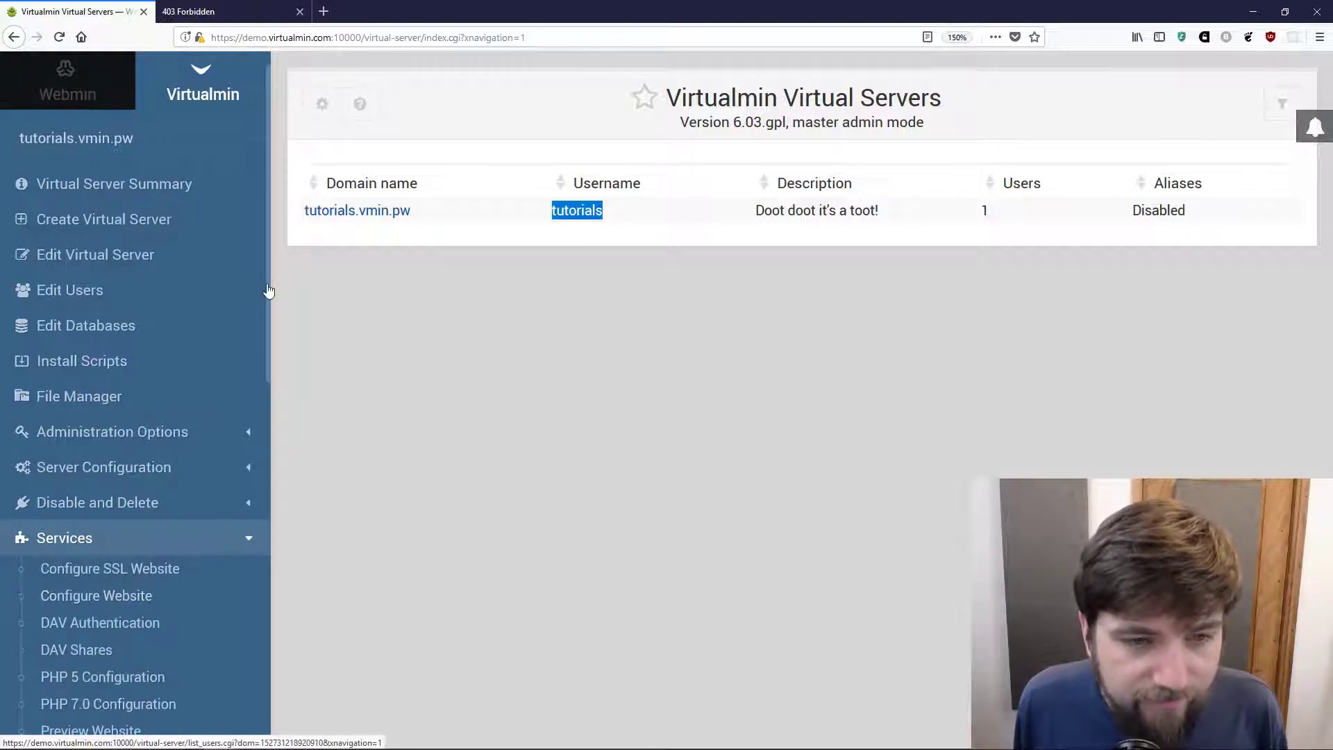
pyautogui.moveTo(268, 285); pyautogui.dragTo(271, 529)
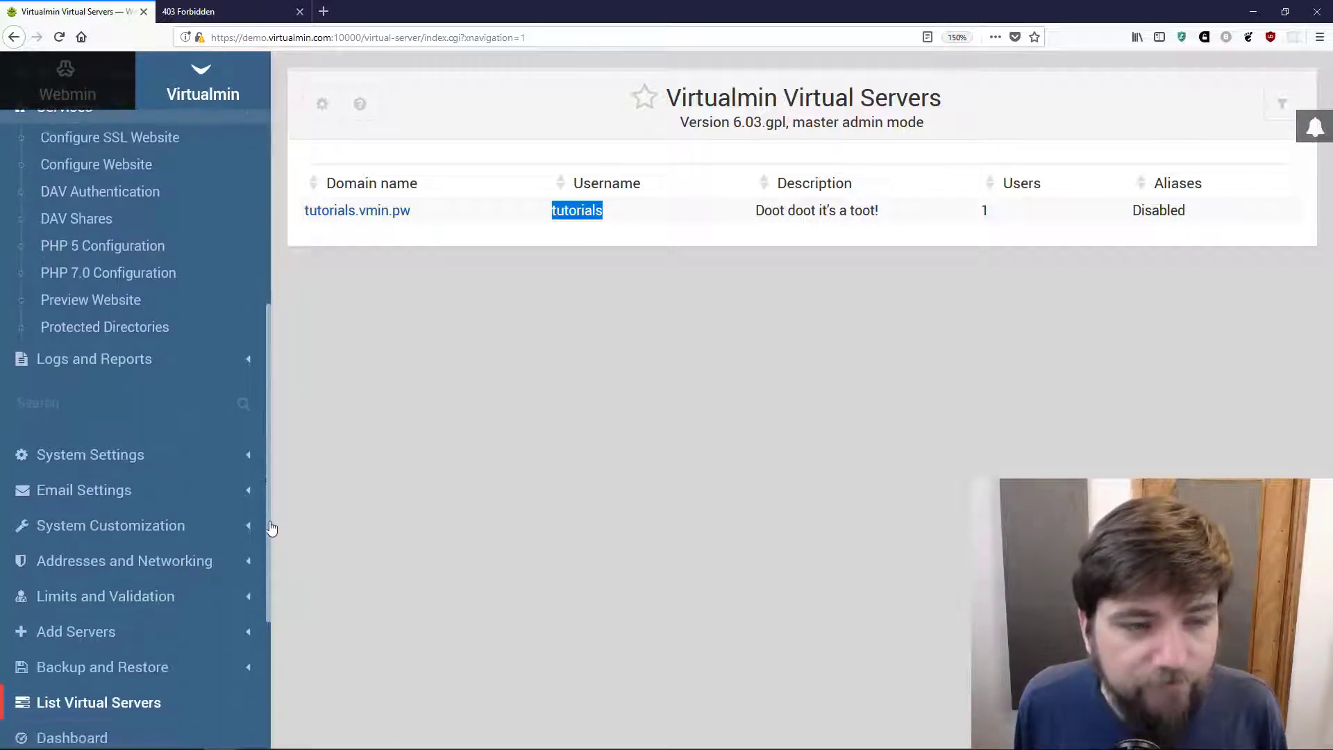
pyautogui.click(111, 305)
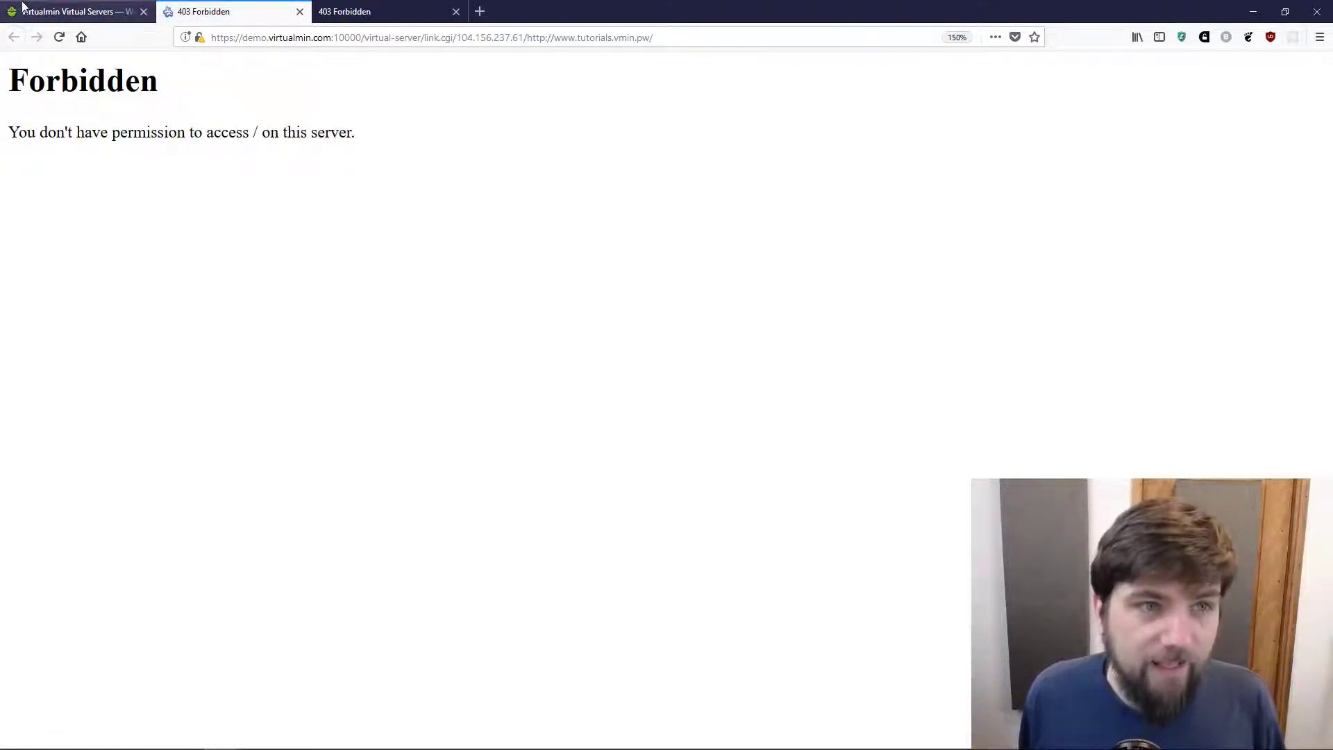
pyautogui.click(74, 21)
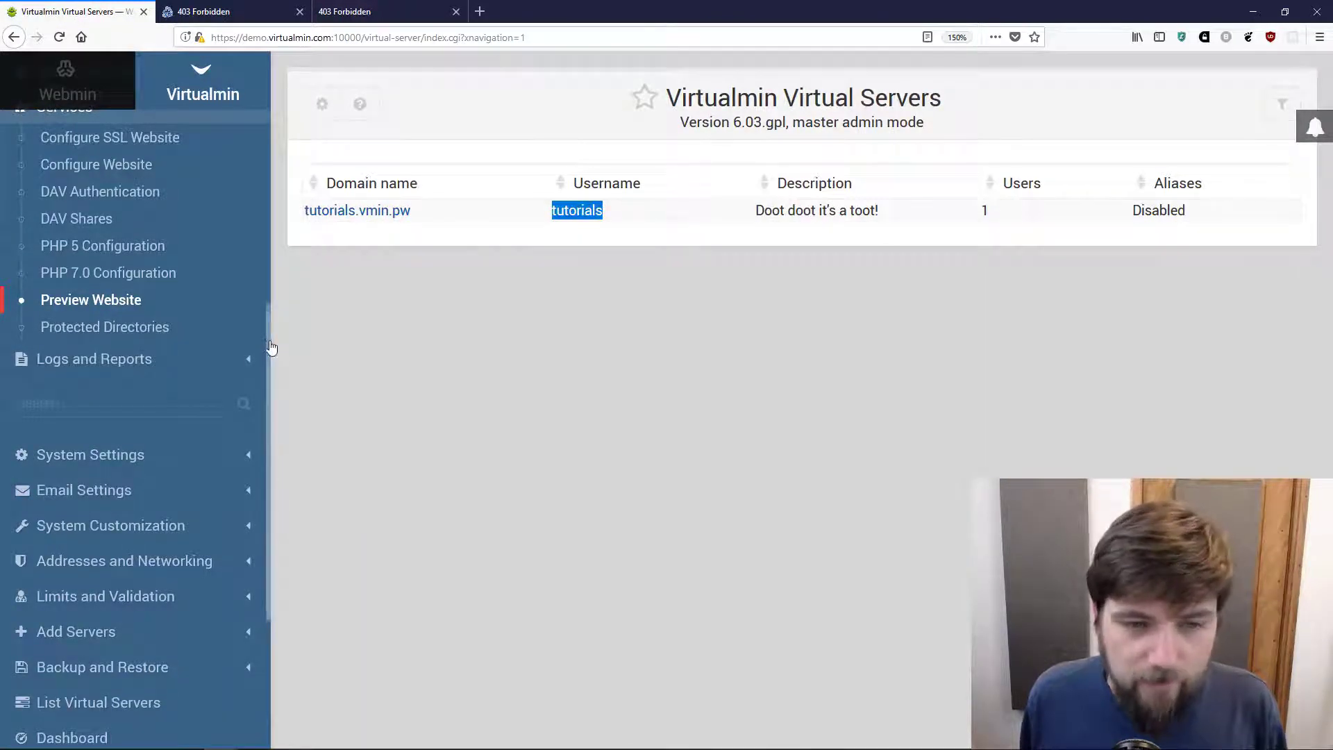
pyautogui.moveTo(271, 347); pyautogui.dragTo(282, 82)
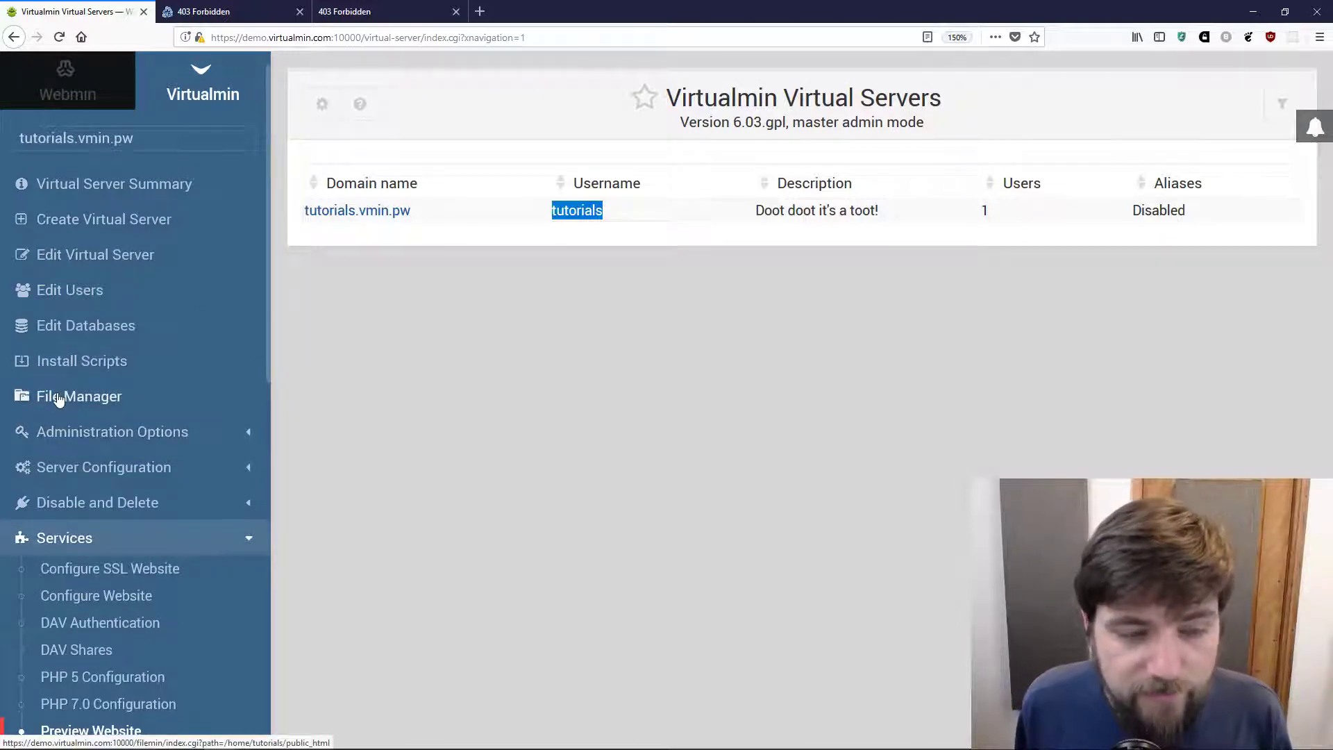
# Open the site's File Manager and upload index.html into public_html.
pyautogui.click(59, 398)
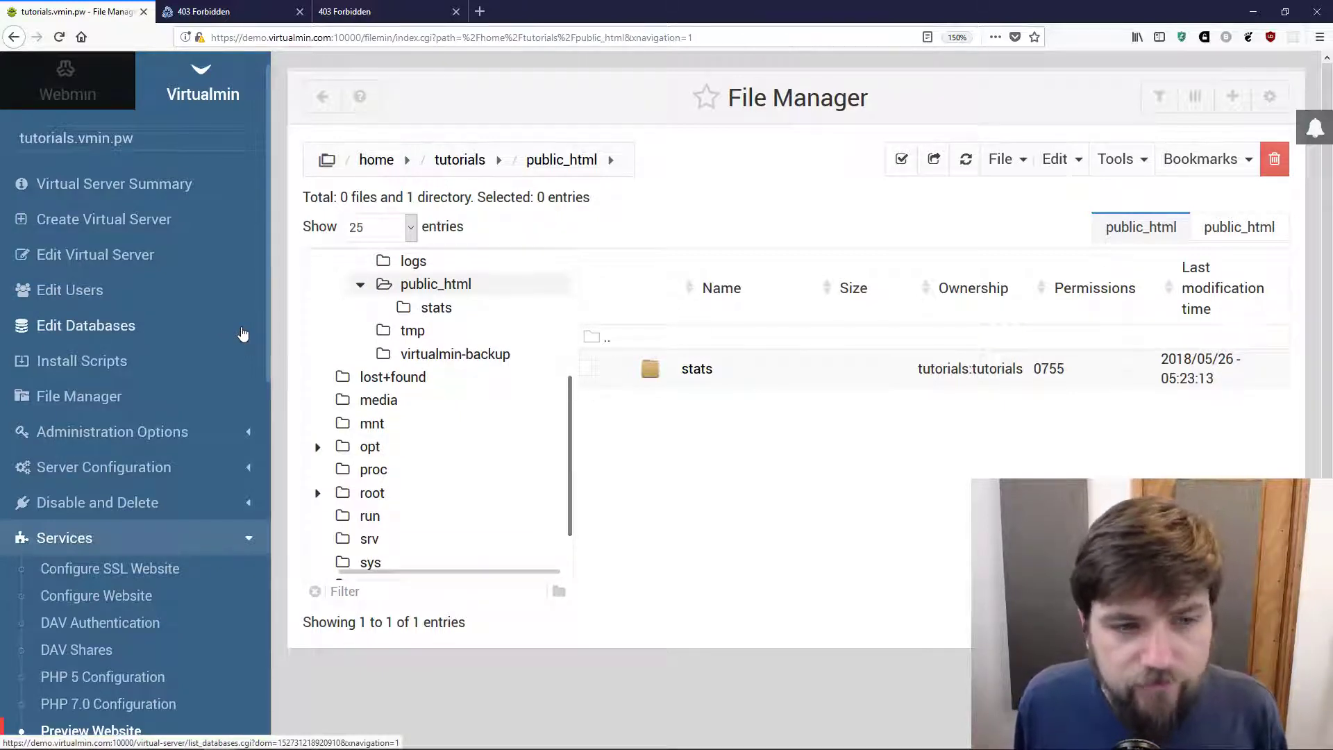
pyautogui.click(244, 540)
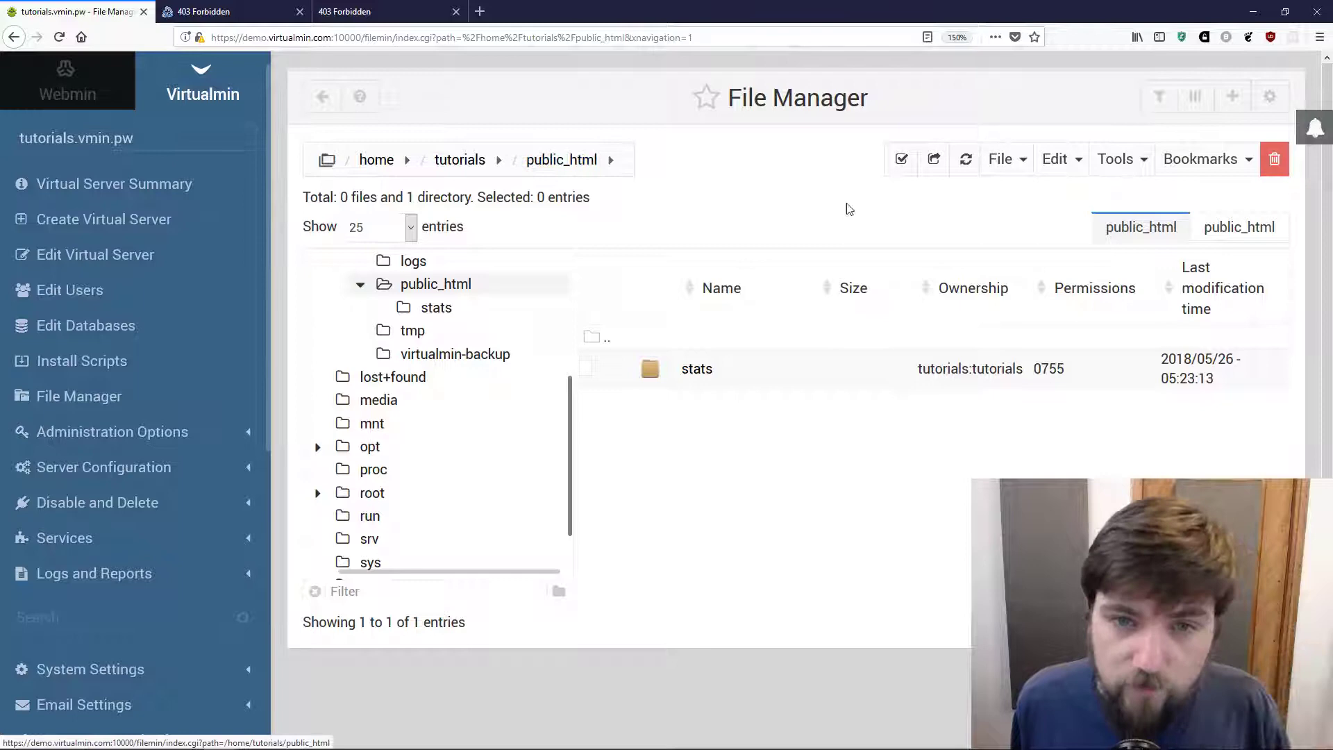
pyautogui.click(1016, 171)
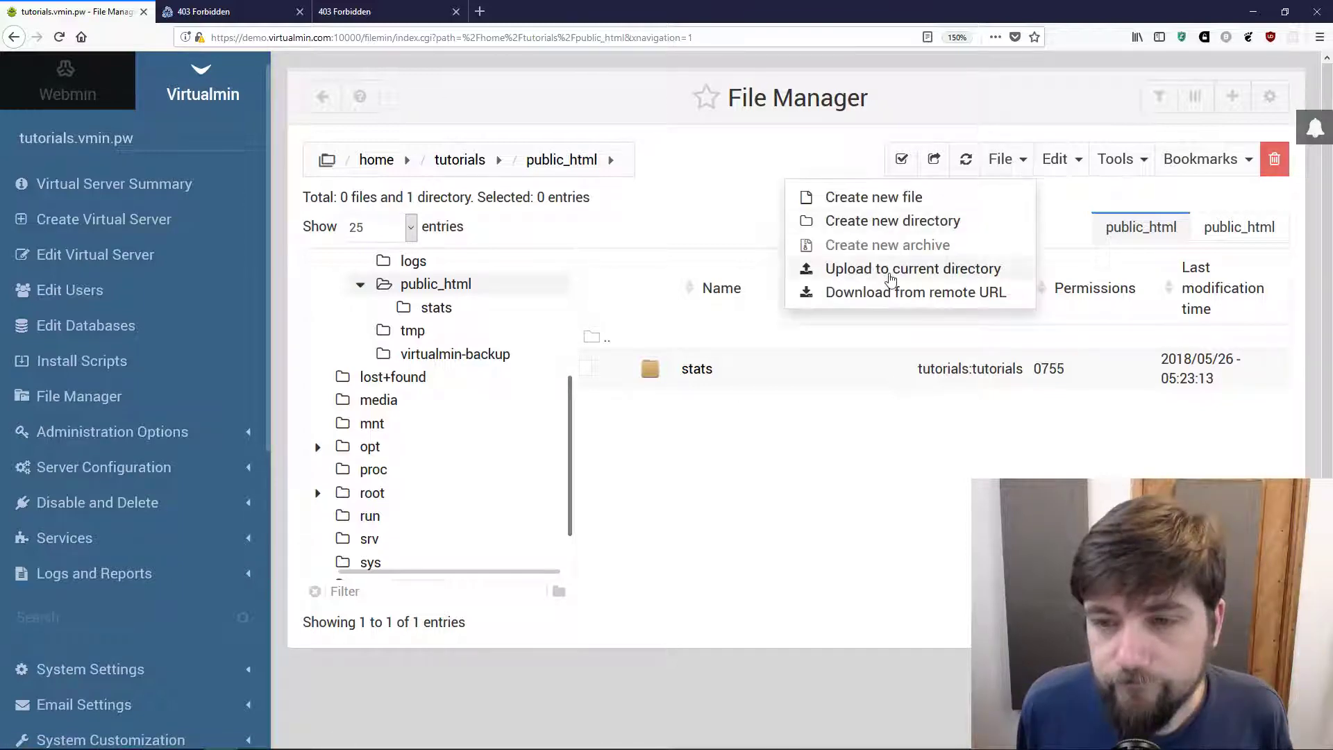
pyautogui.click(891, 278)
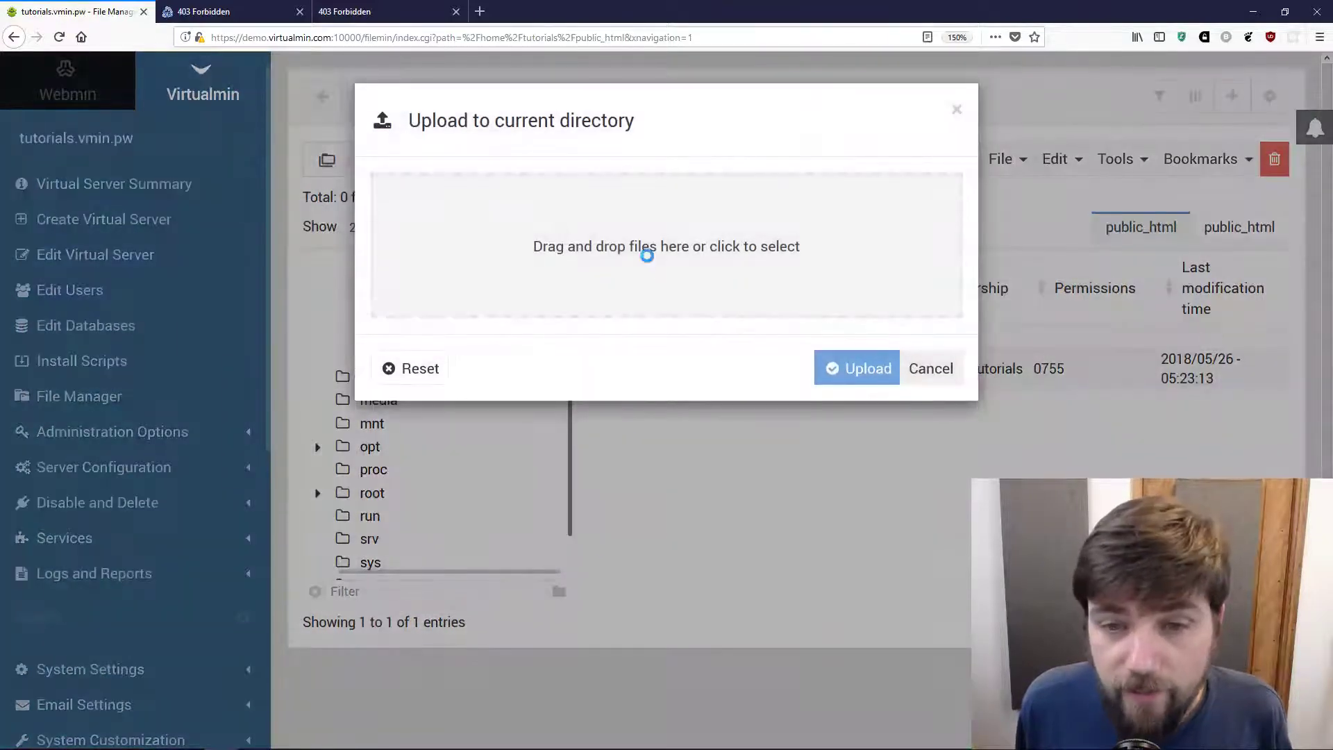
pyautogui.click(647, 254)
pyautogui.doubleClick(153, 96)
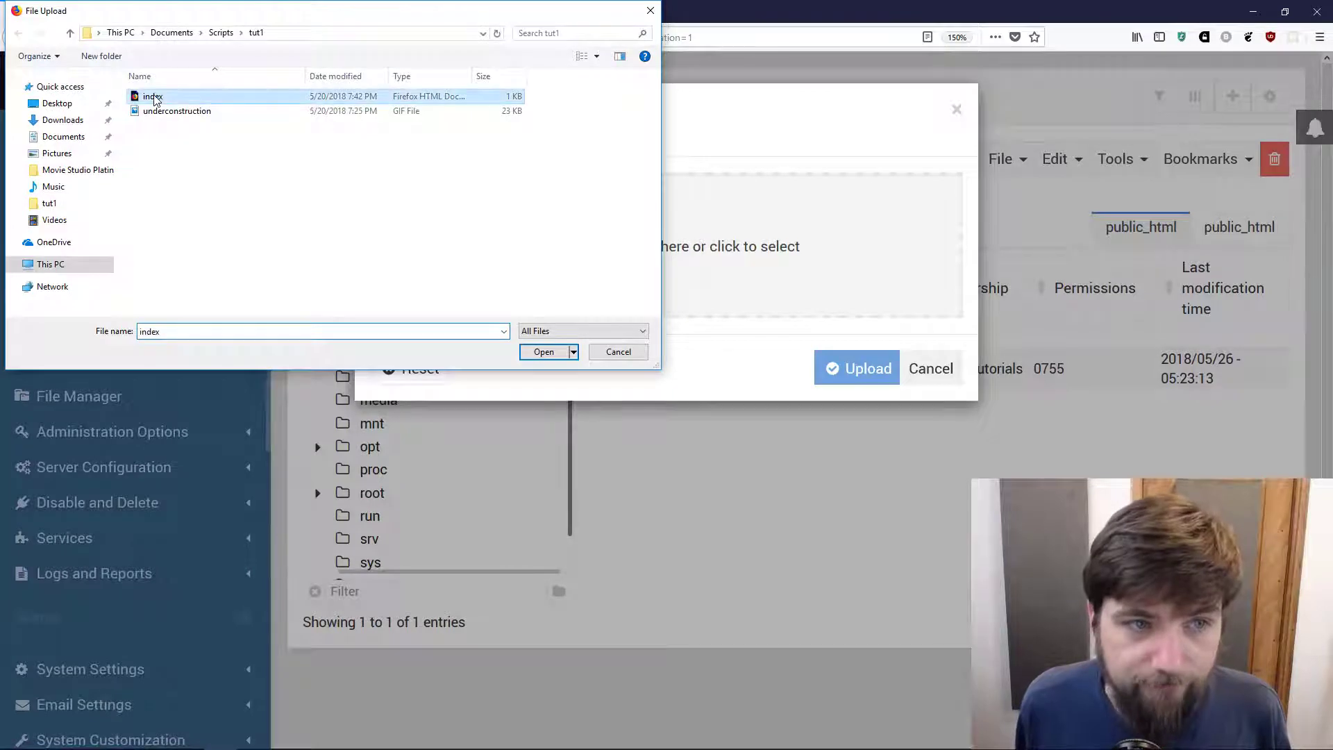
pyautogui.click(861, 367)
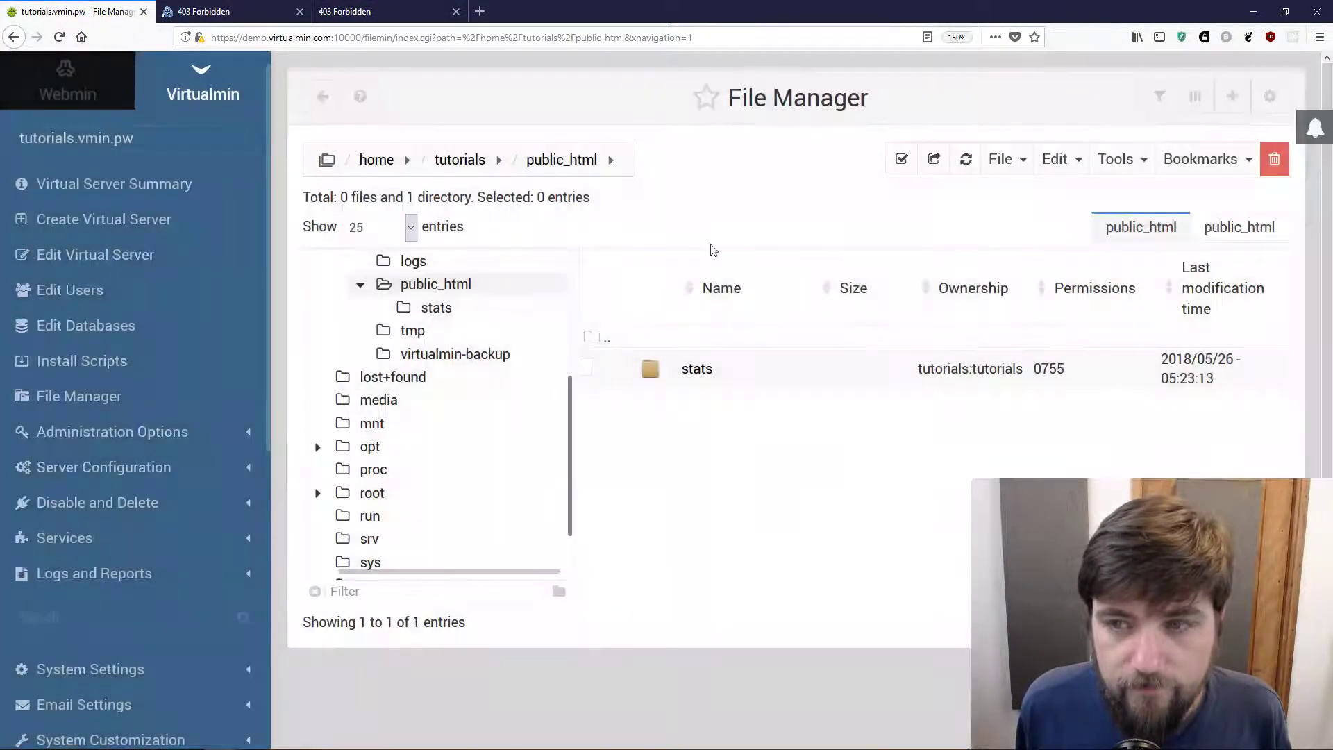
# Upload underconstruction.gif into public_html as well.
pyautogui.click(1011, 166)
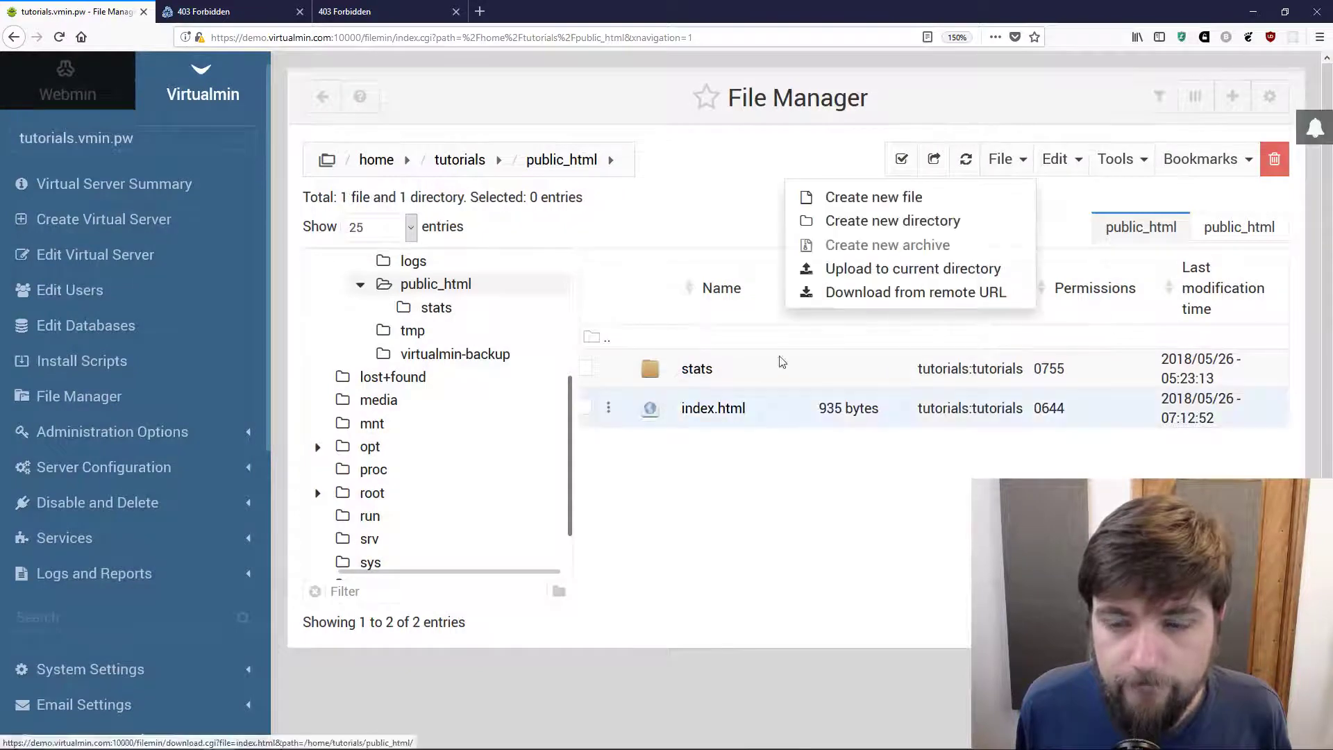
pyautogui.click(883, 272)
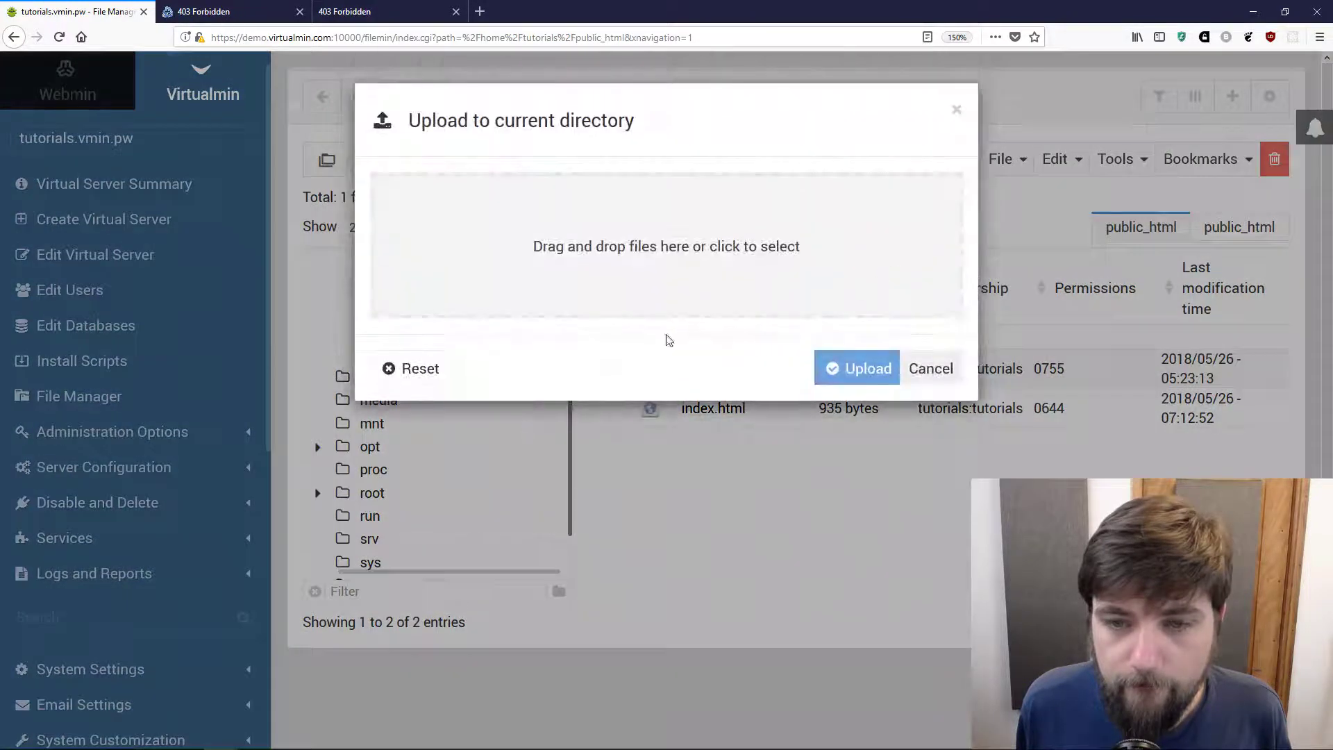
pyautogui.click(566, 251)
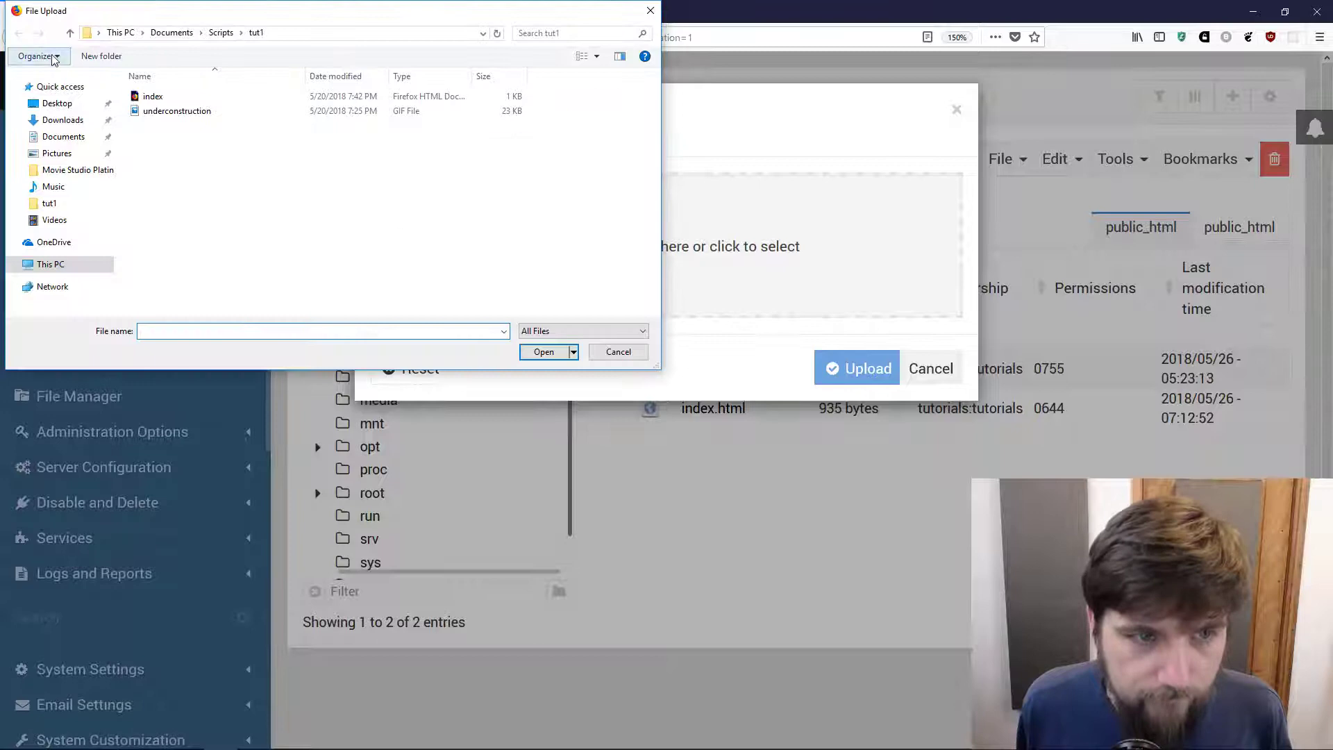
pyautogui.doubleClick(177, 111)
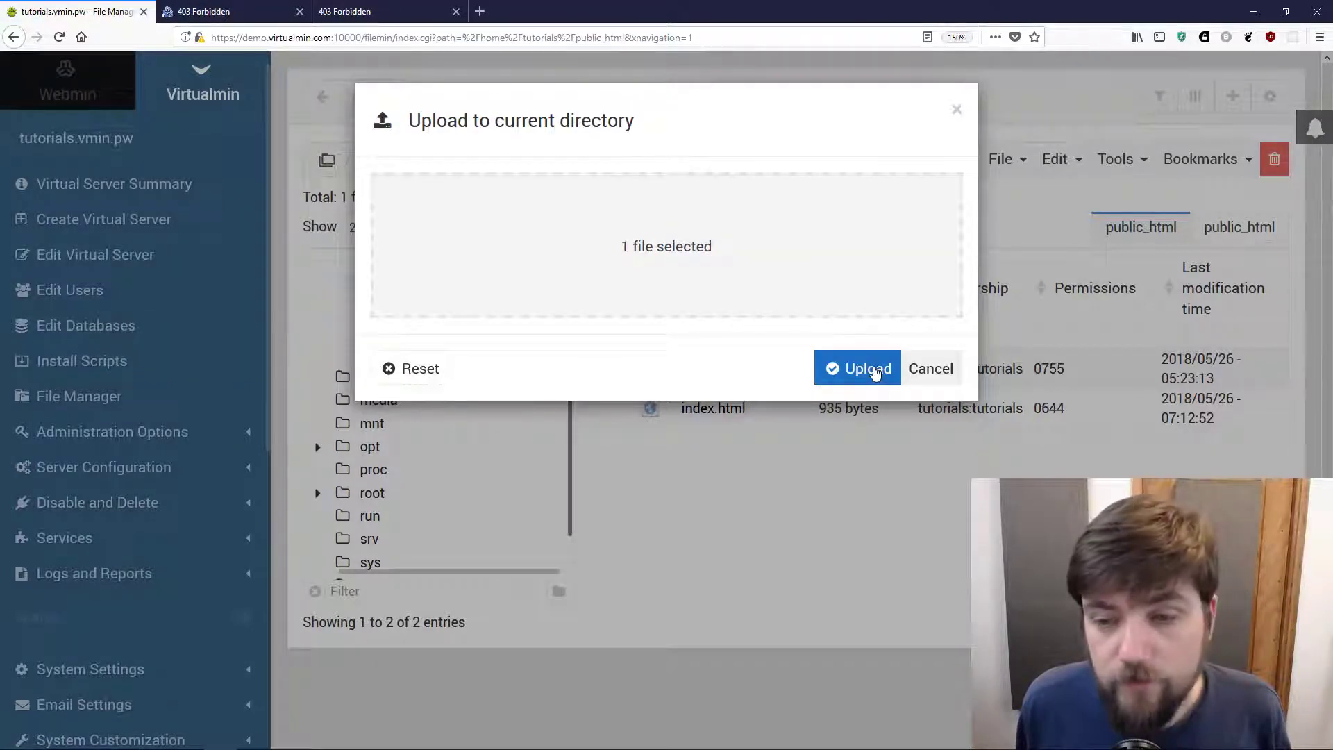
pyautogui.click(875, 373)
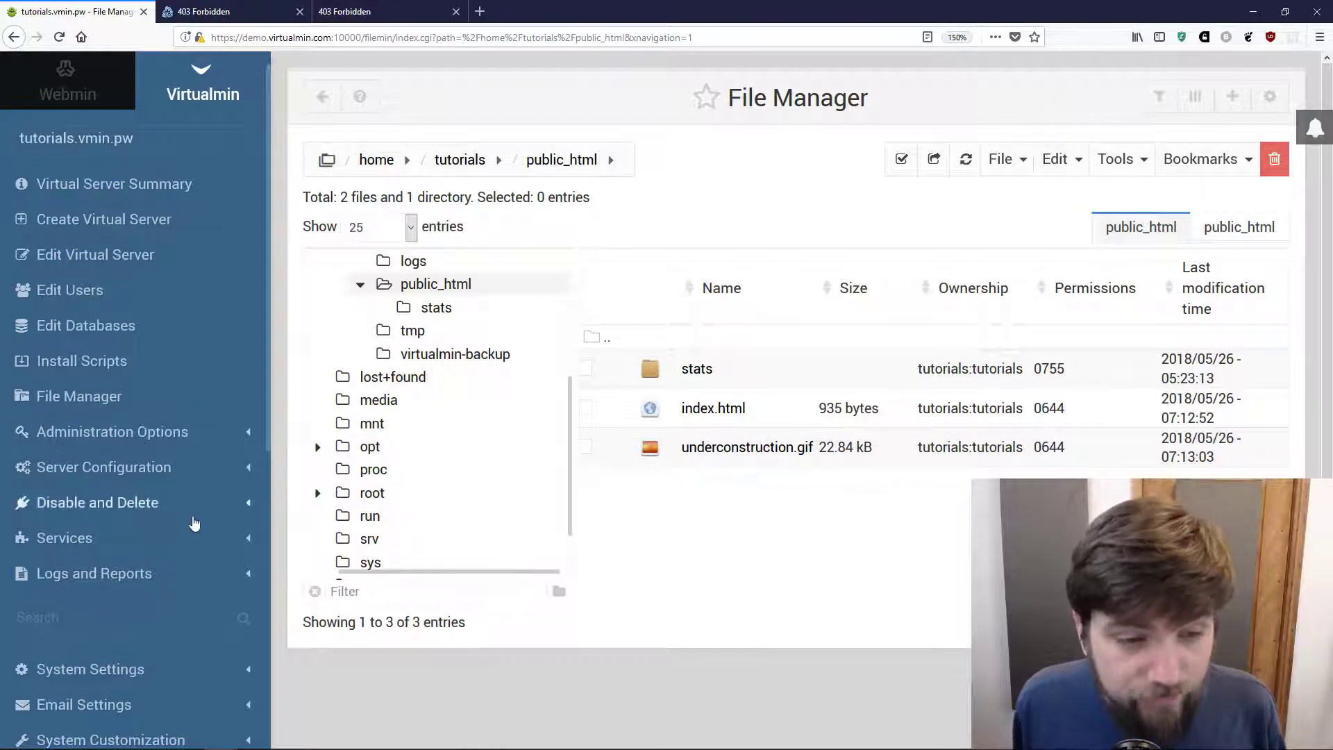
# Preview the live page with its under-construction banner, then confirm both files are owned by tutorials:tutorials.
pyautogui.click(151, 541)
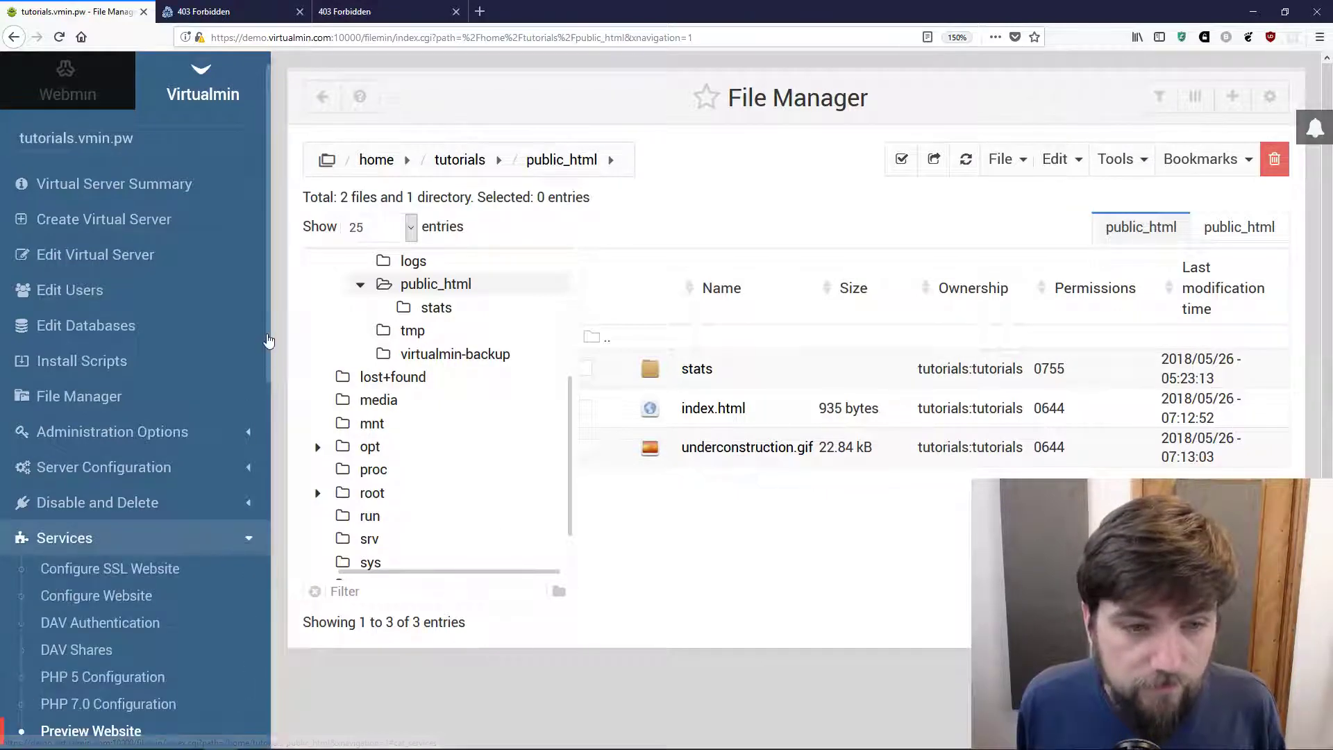
pyautogui.scroll(-3, 262, 398)
pyautogui.click(84, 620)
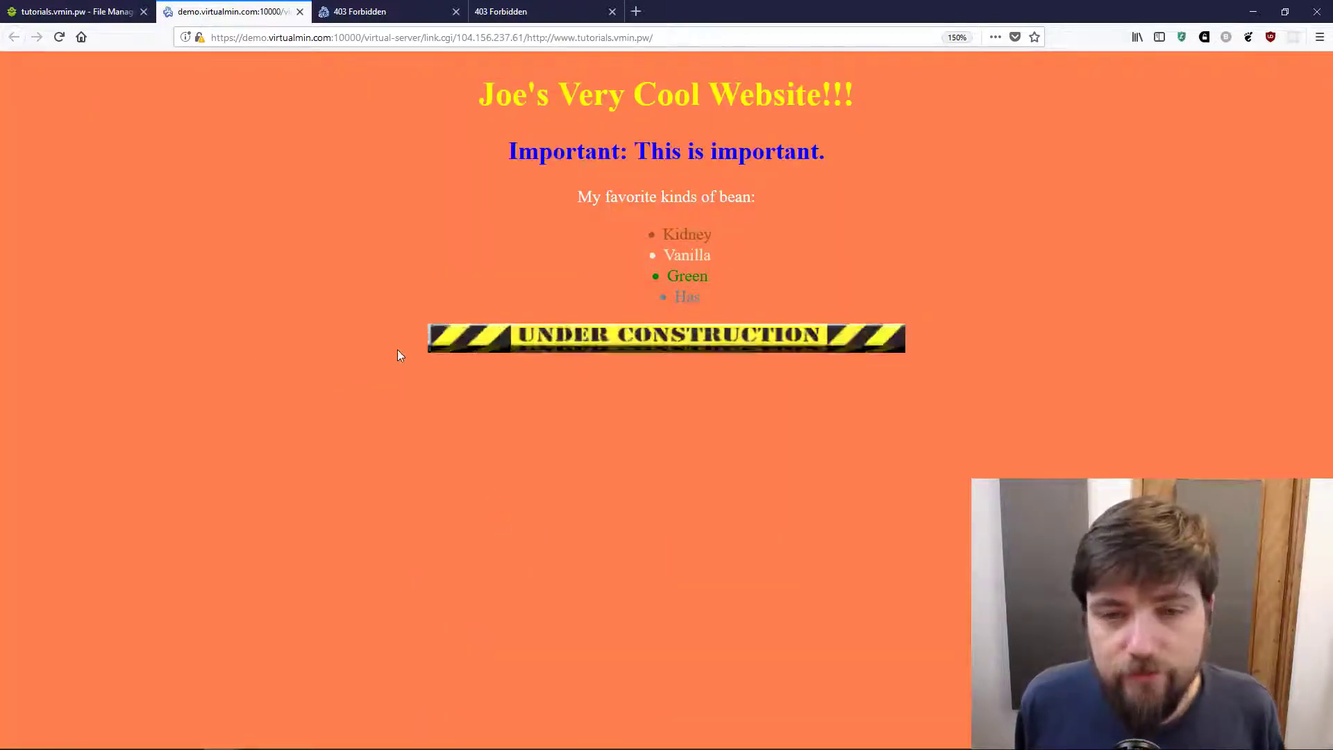
pyautogui.moveTo(568, 105); pyautogui.dragTo(930, 101)
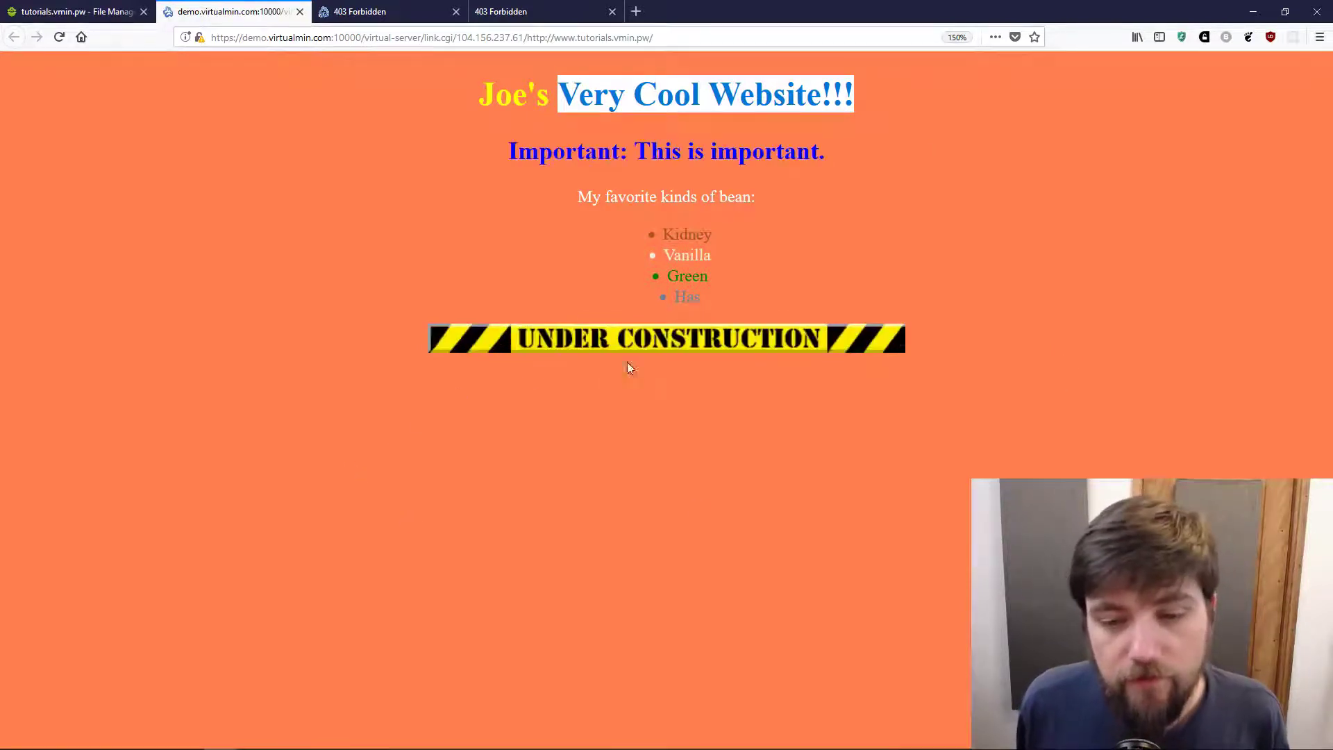
pyautogui.click(76, 12)
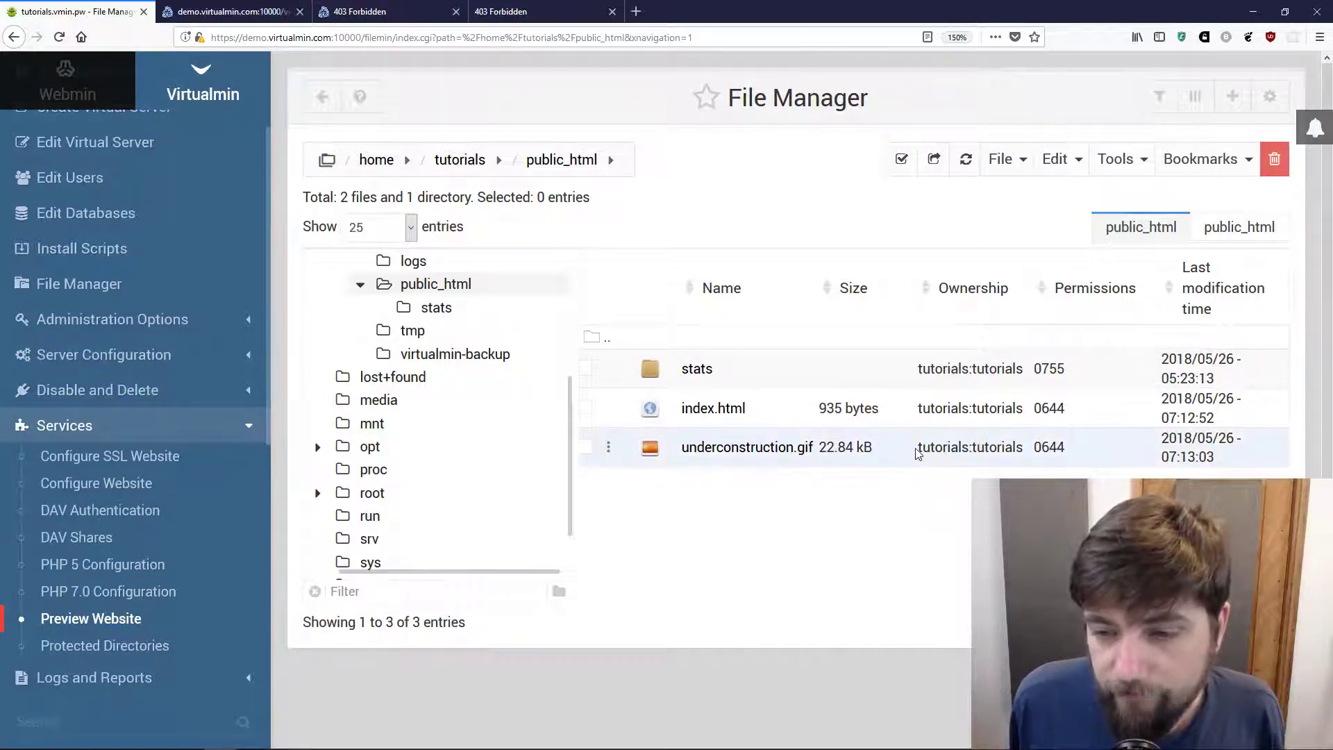
pyautogui.moveTo(915, 448); pyautogui.dragTo(1023, 455)
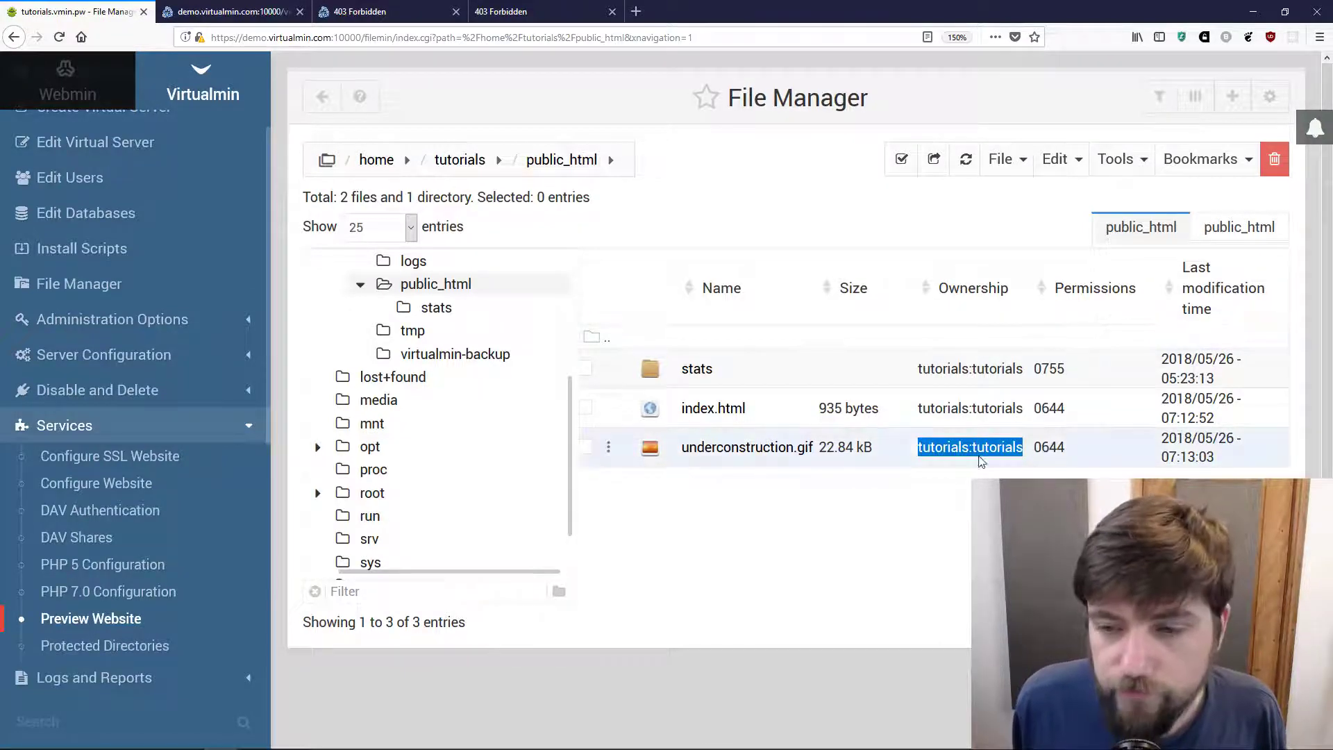
pyautogui.moveTo(917, 410); pyautogui.dragTo(1018, 413)
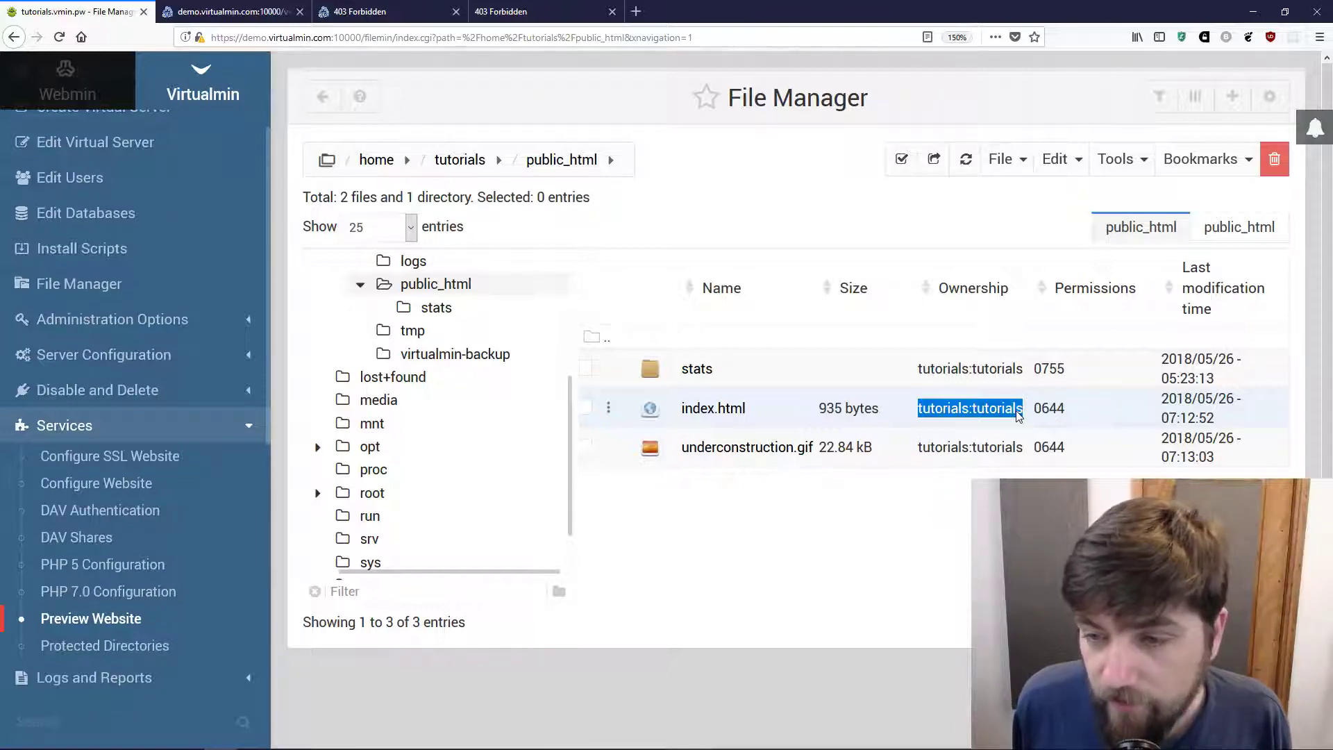
# Select index.html and underconstruction.gif and delete them from public_html.
pyautogui.click(874, 501)
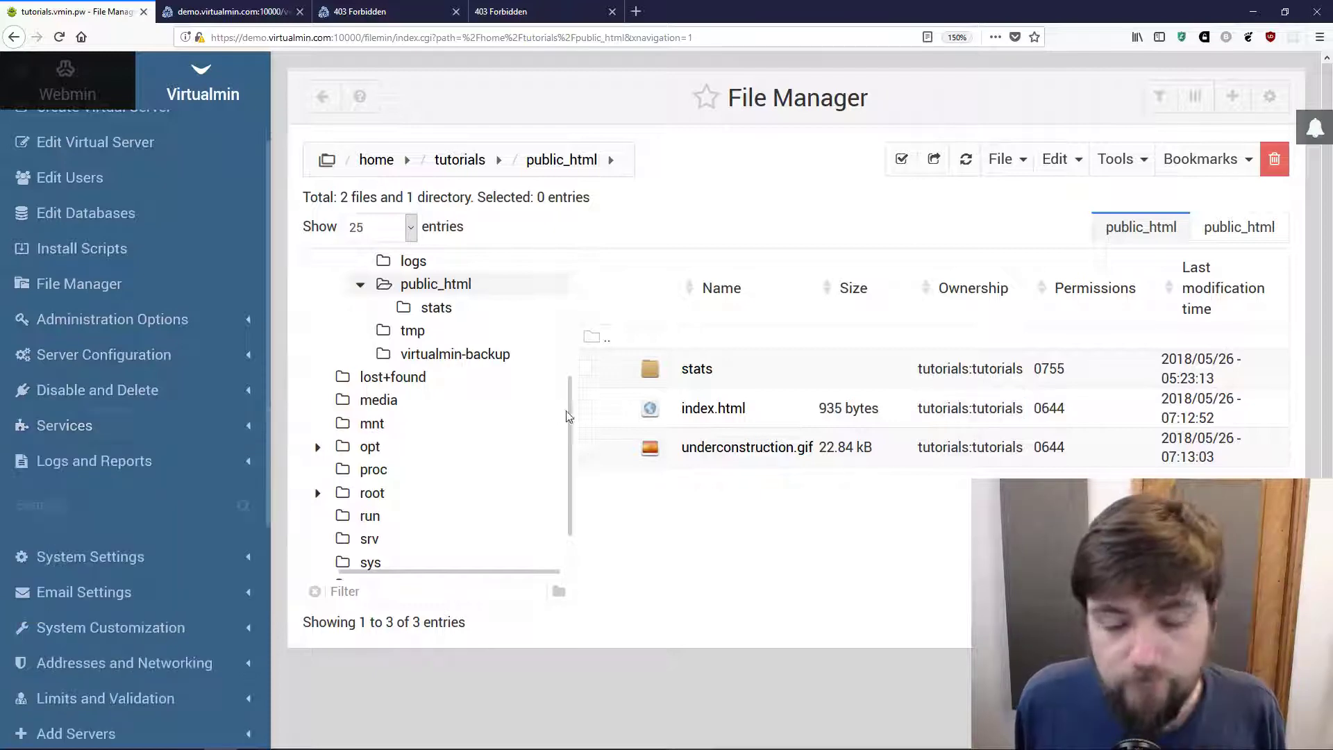
pyautogui.click(585, 409)
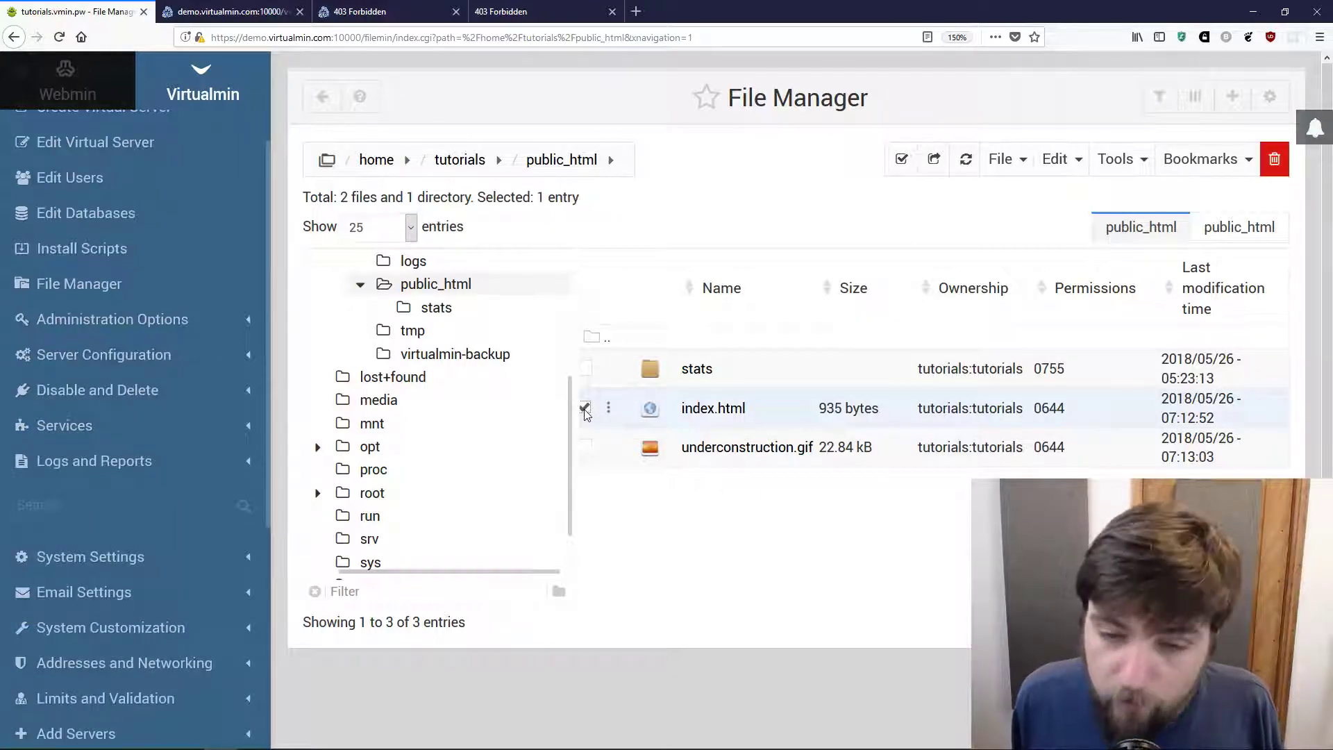
pyautogui.click(586, 448)
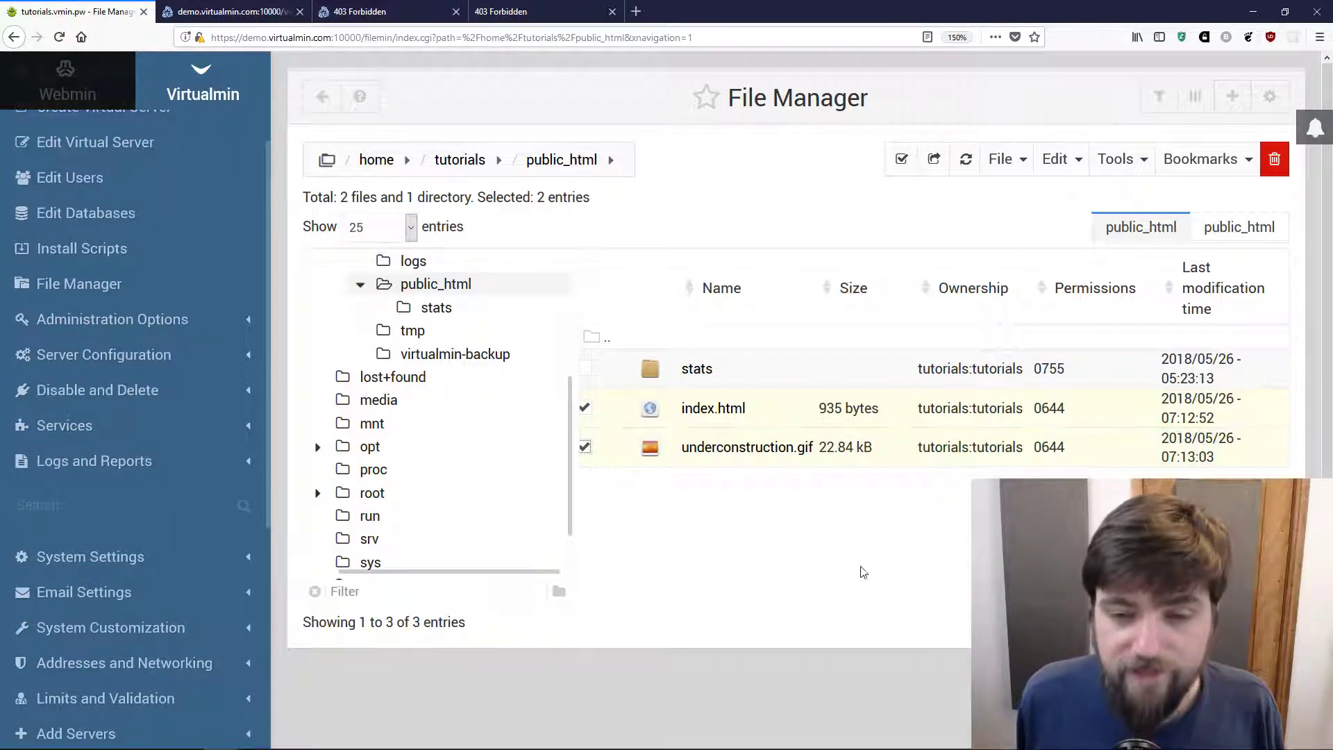
pyautogui.rightClick(733, 417)
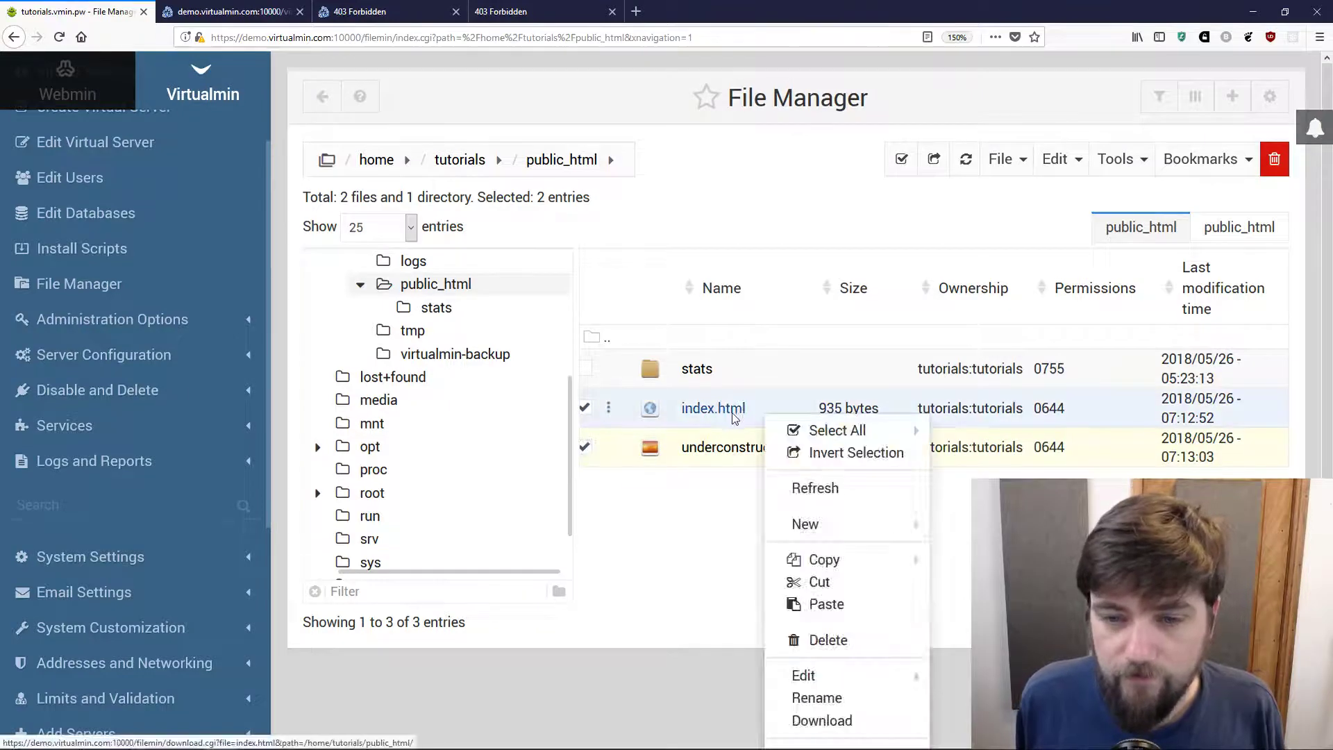
pyautogui.click(806, 637)
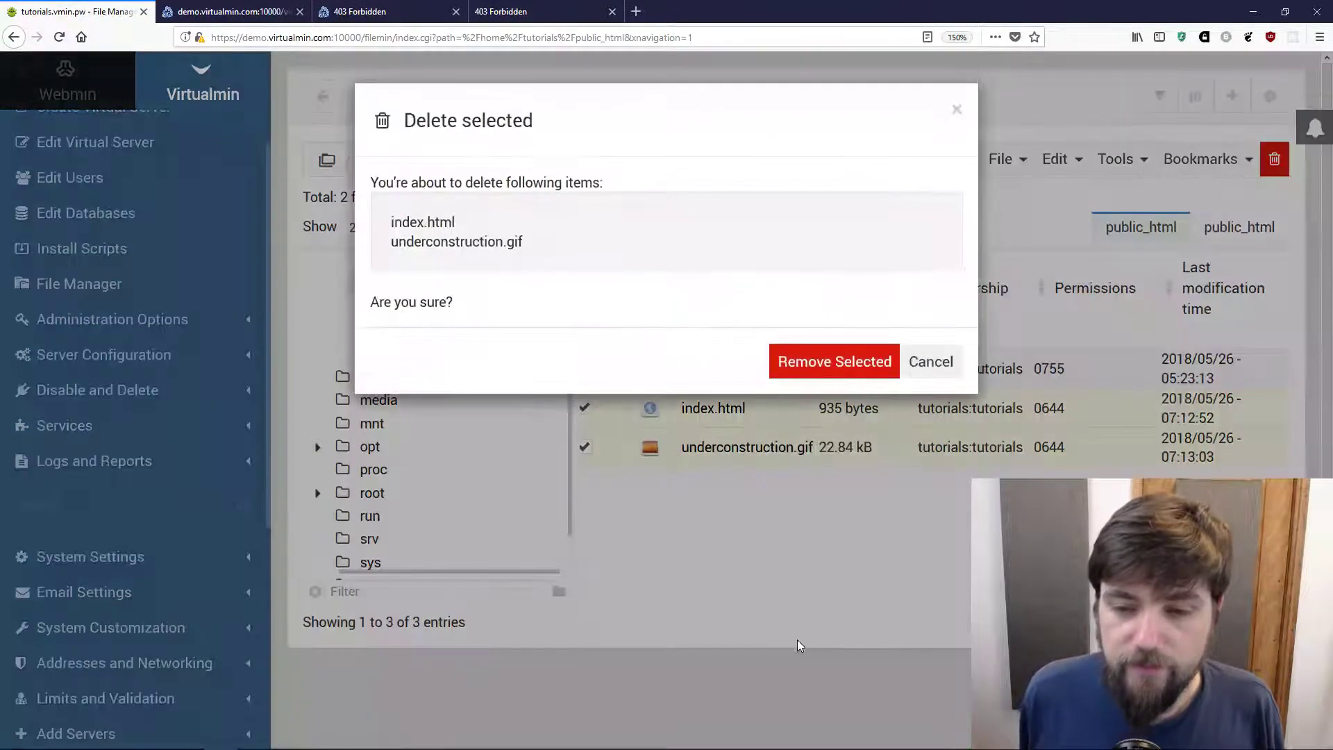
pyautogui.click(809, 357)
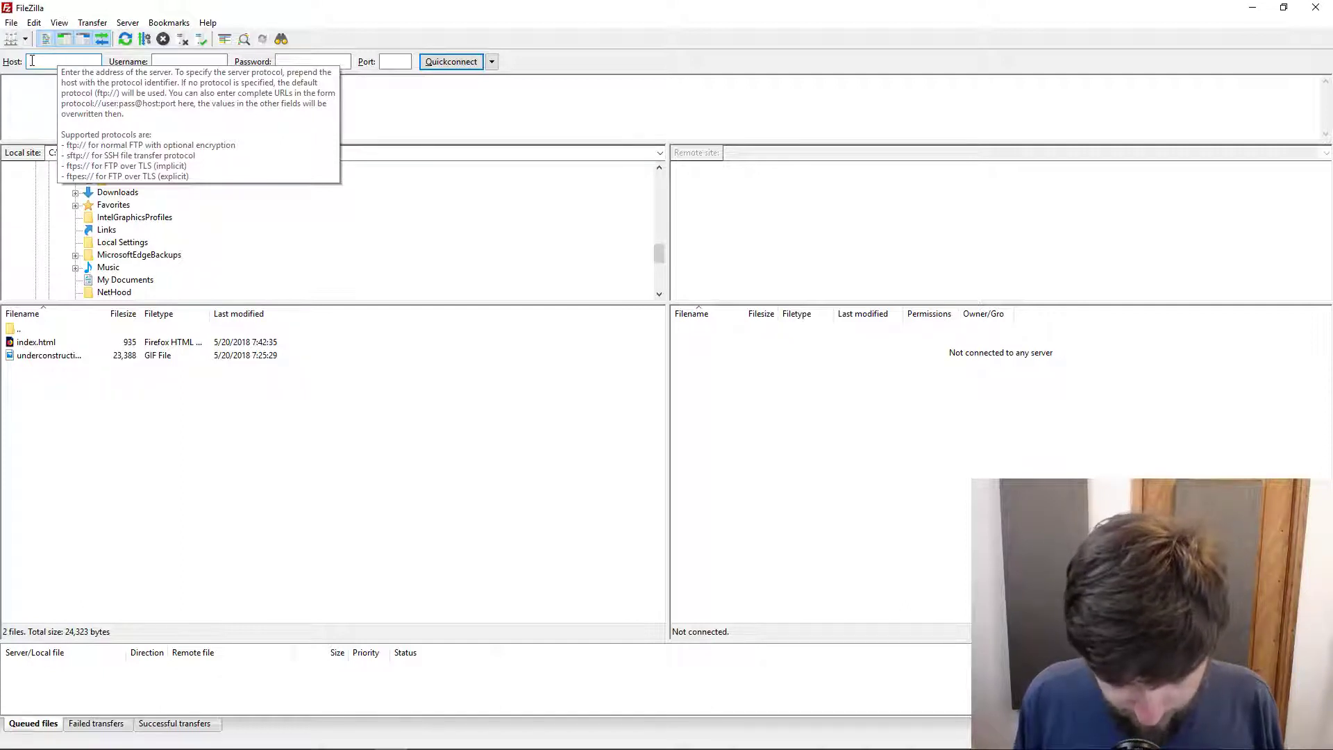
# Quickconnect FileZilla to host tutorials.vmin.pw with the site account's username and password.
pyautogui.write('tutorials')
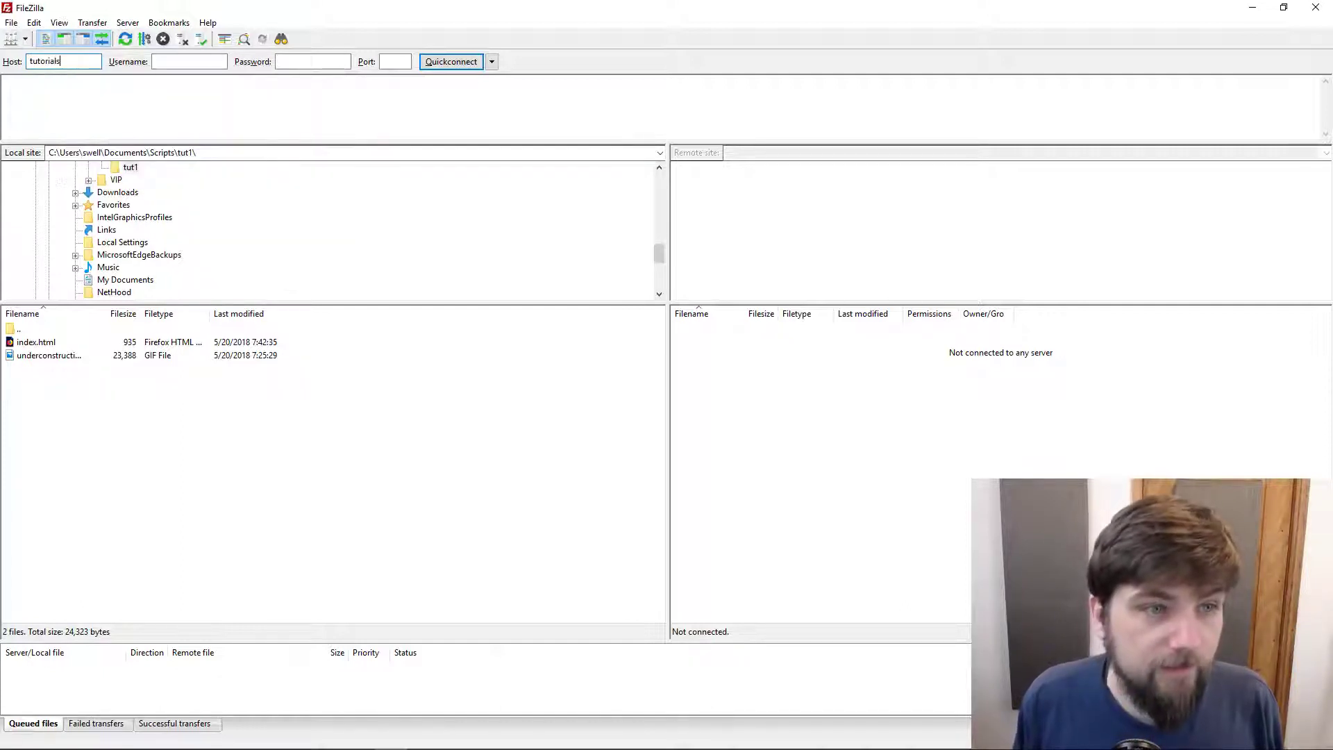
pyautogui.write('.vmin')
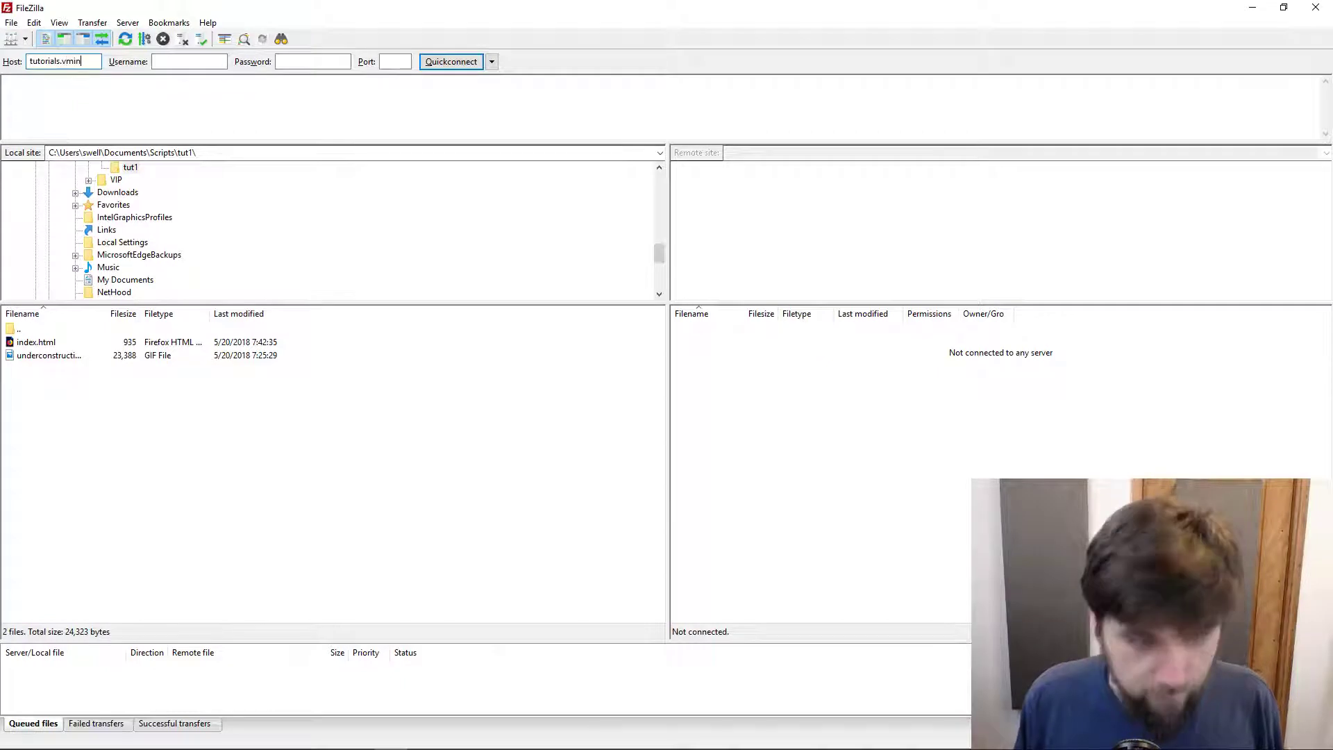
pyautogui.write('.pw')
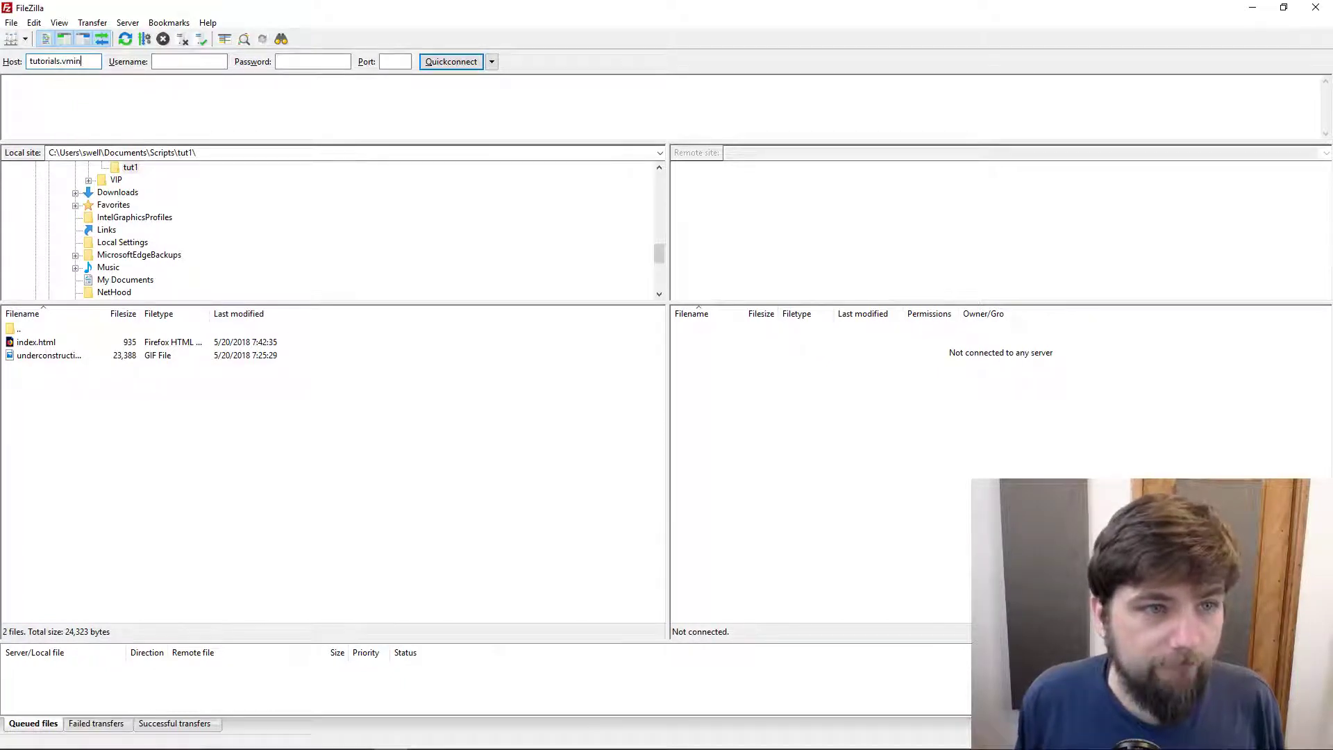
pyautogui.click(189, 61)
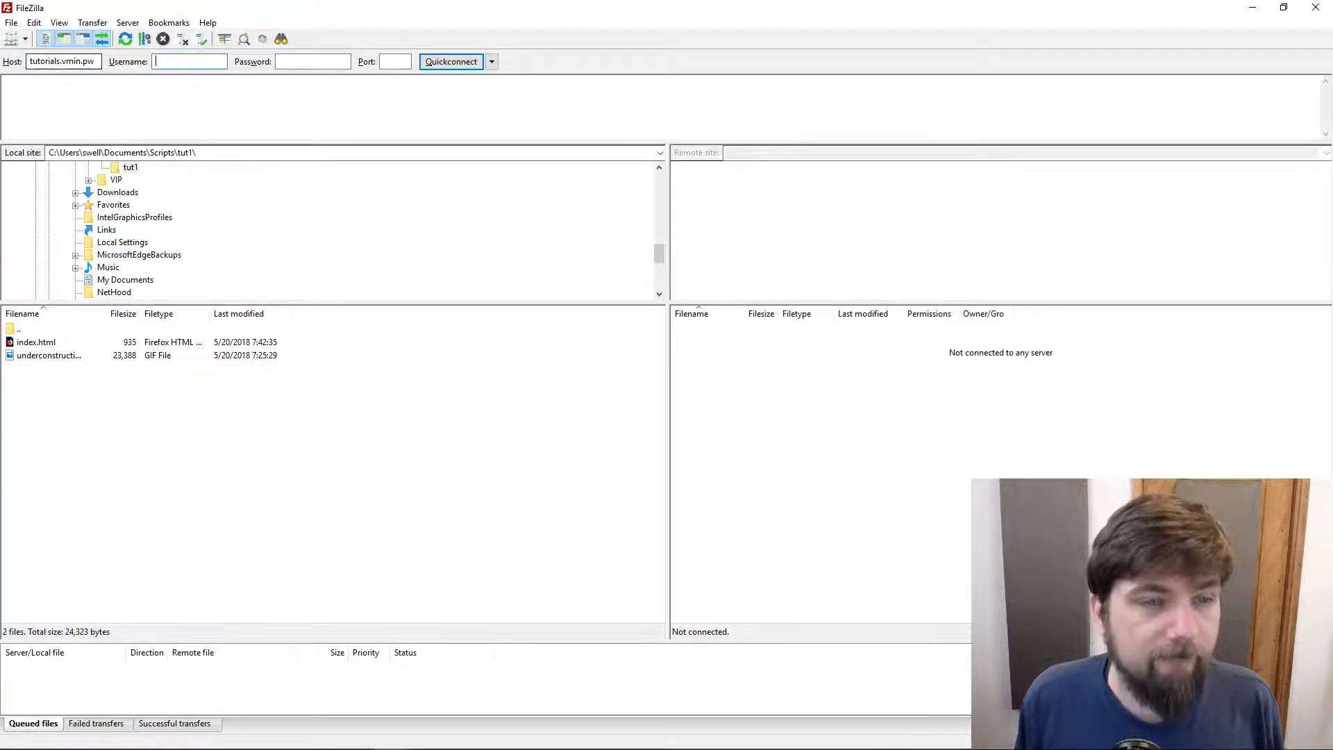
pyautogui.write('tutorials')
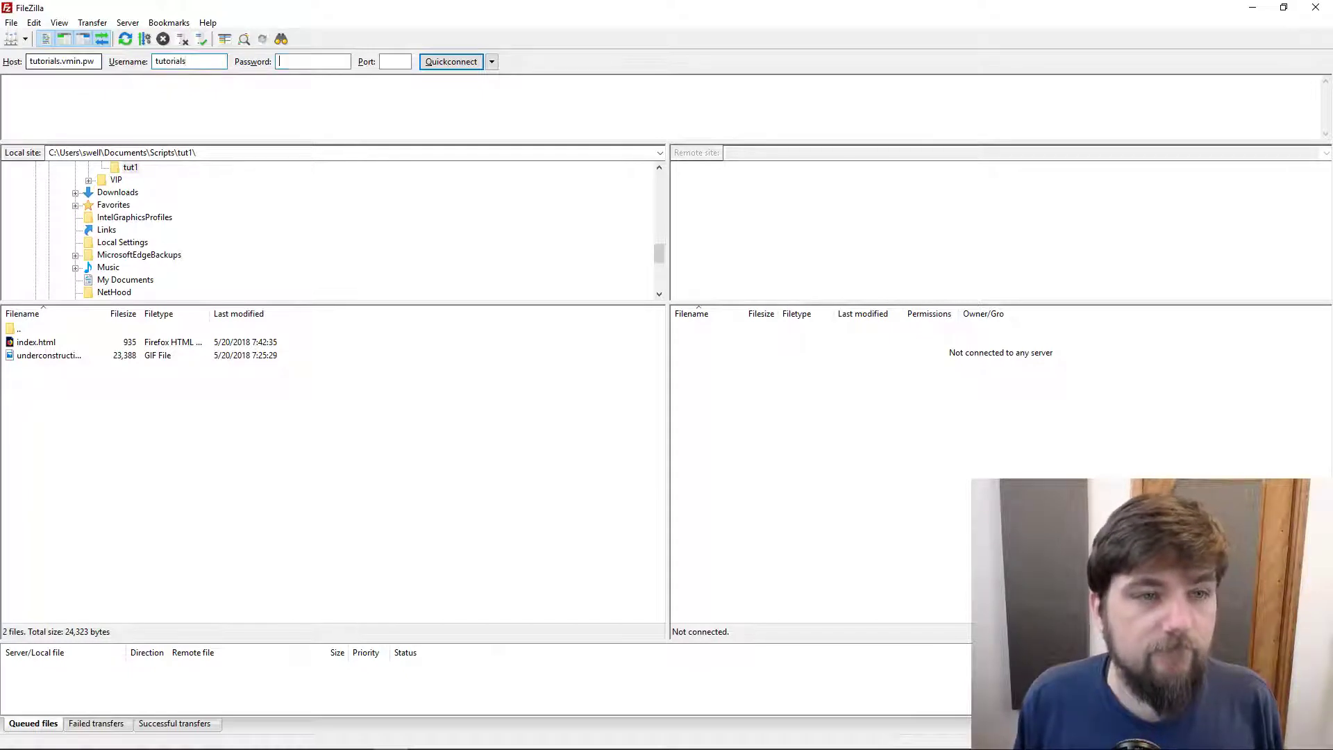
pyautogui.press('Tab')
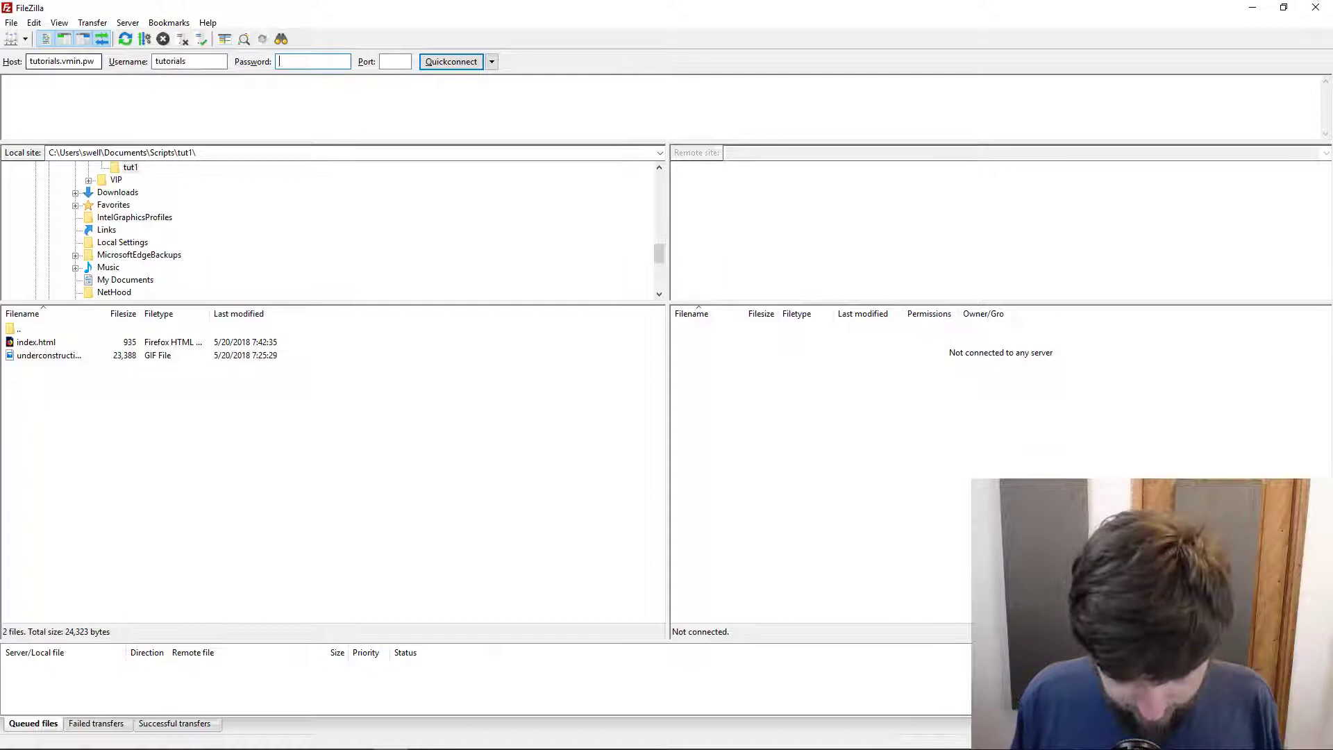
pyautogui.write('********')
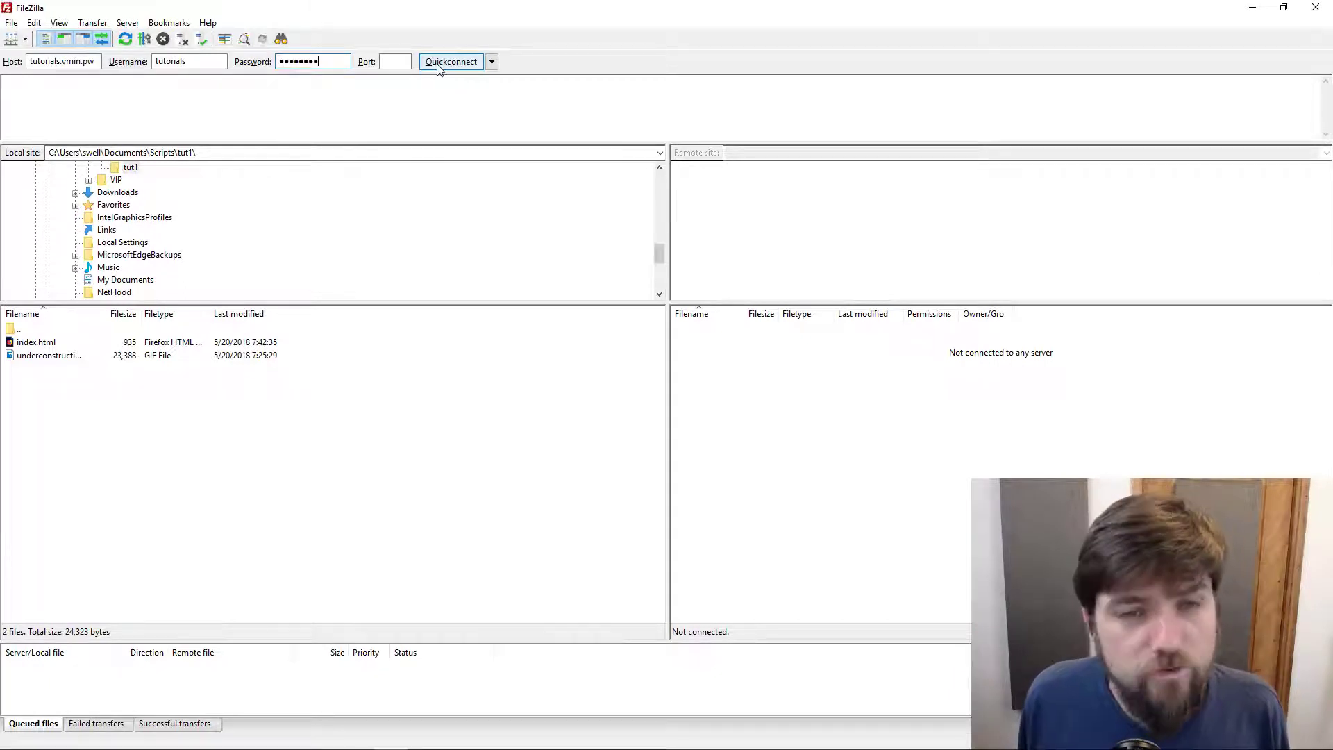
pyautogui.click(448, 64)
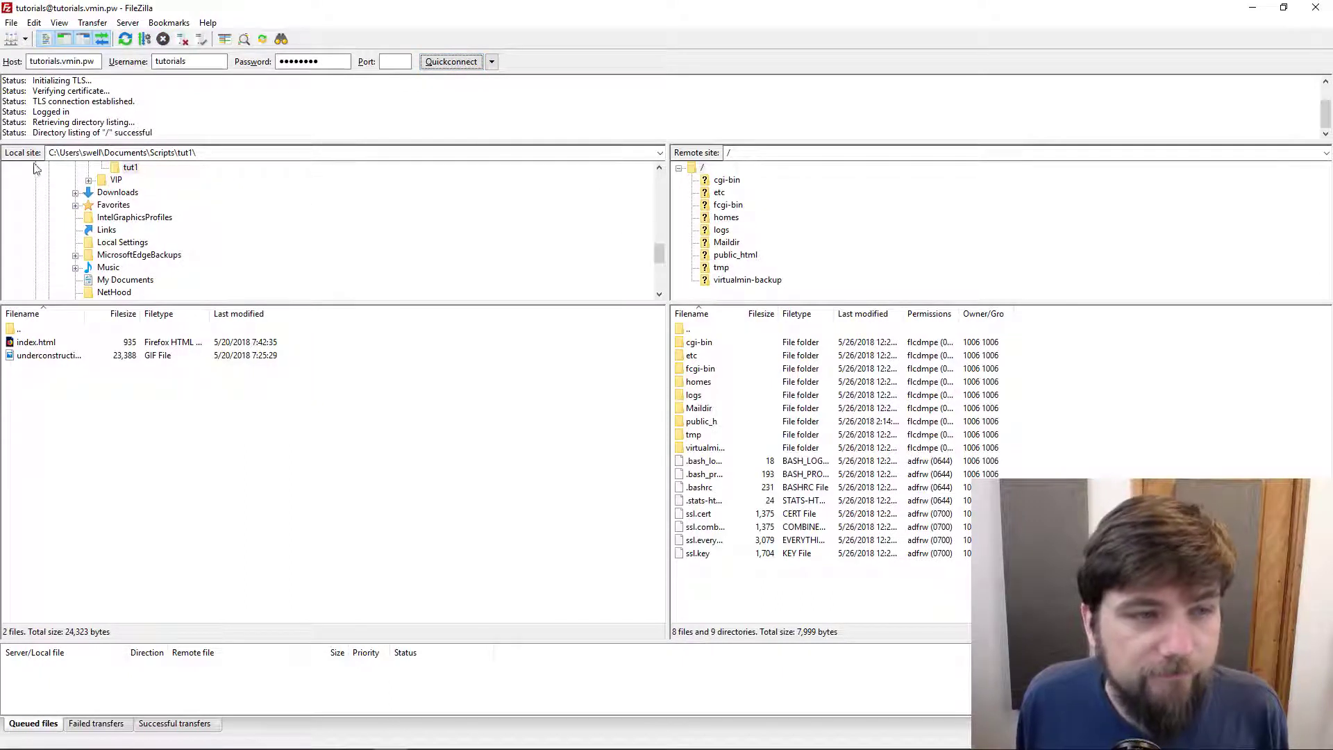
pyautogui.moveTo(33, 82); pyautogui.dragTo(93, 82)
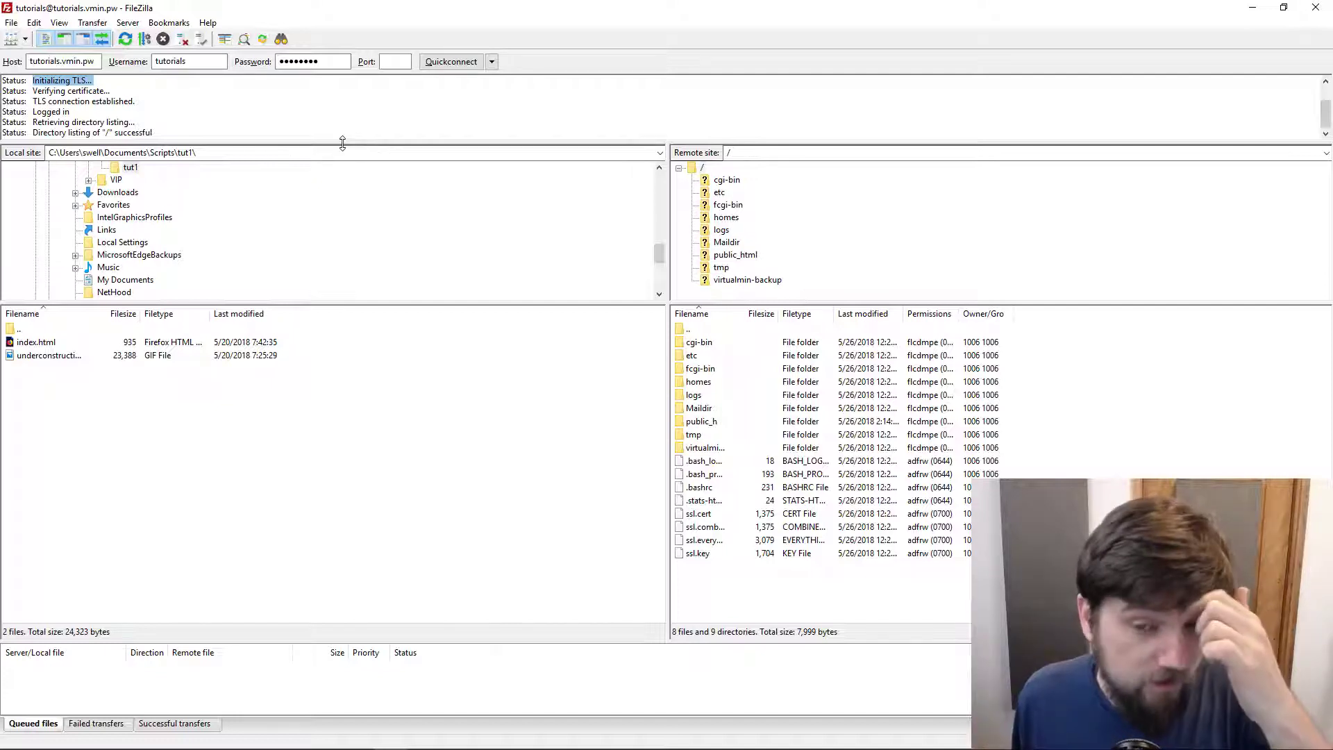
# Drag local index.html and underconstruction.gif into the server's public_html folder.
pyautogui.click(746, 259)
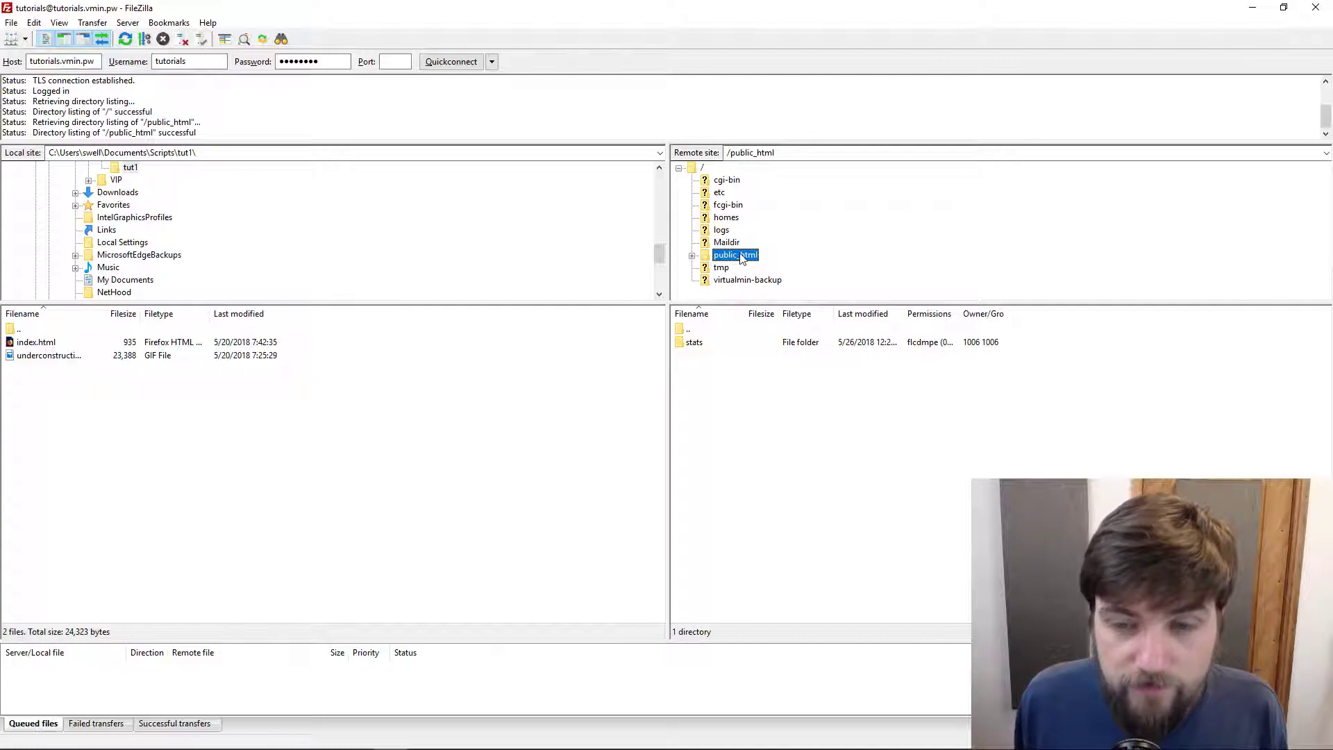
pyautogui.click(54, 344)
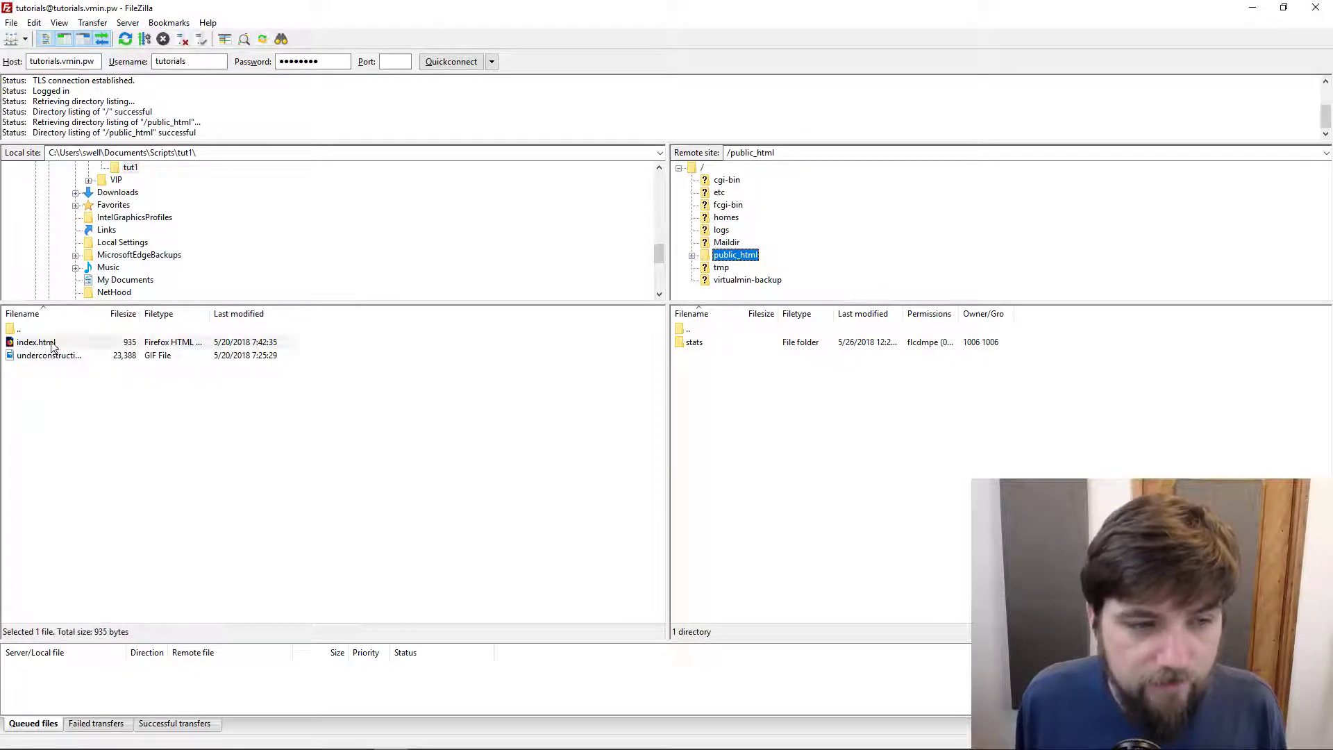
pyautogui.click(60, 359)
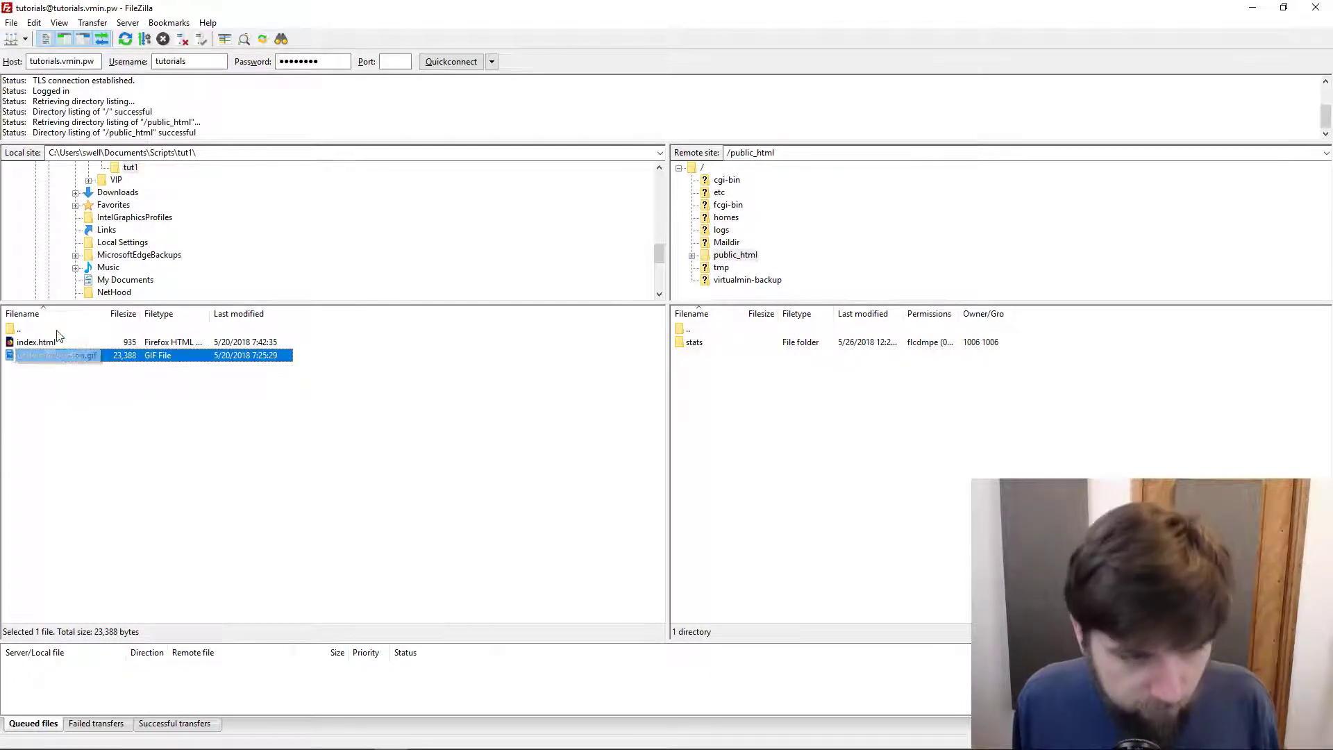
pyautogui.keyDown('ctrl'); pyautogui.click(52, 343); pyautogui.keyUp('ctrl')
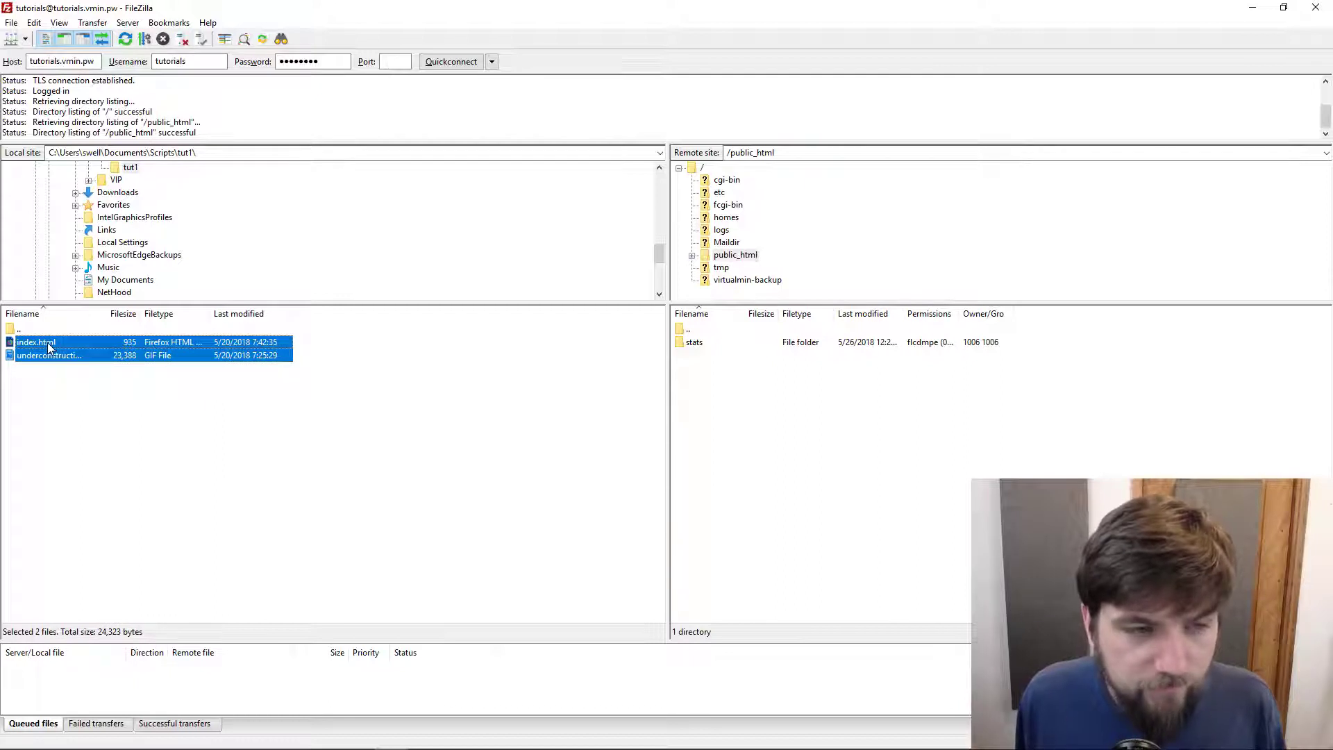
pyautogui.moveTo(47, 343); pyautogui.dragTo(786, 431)
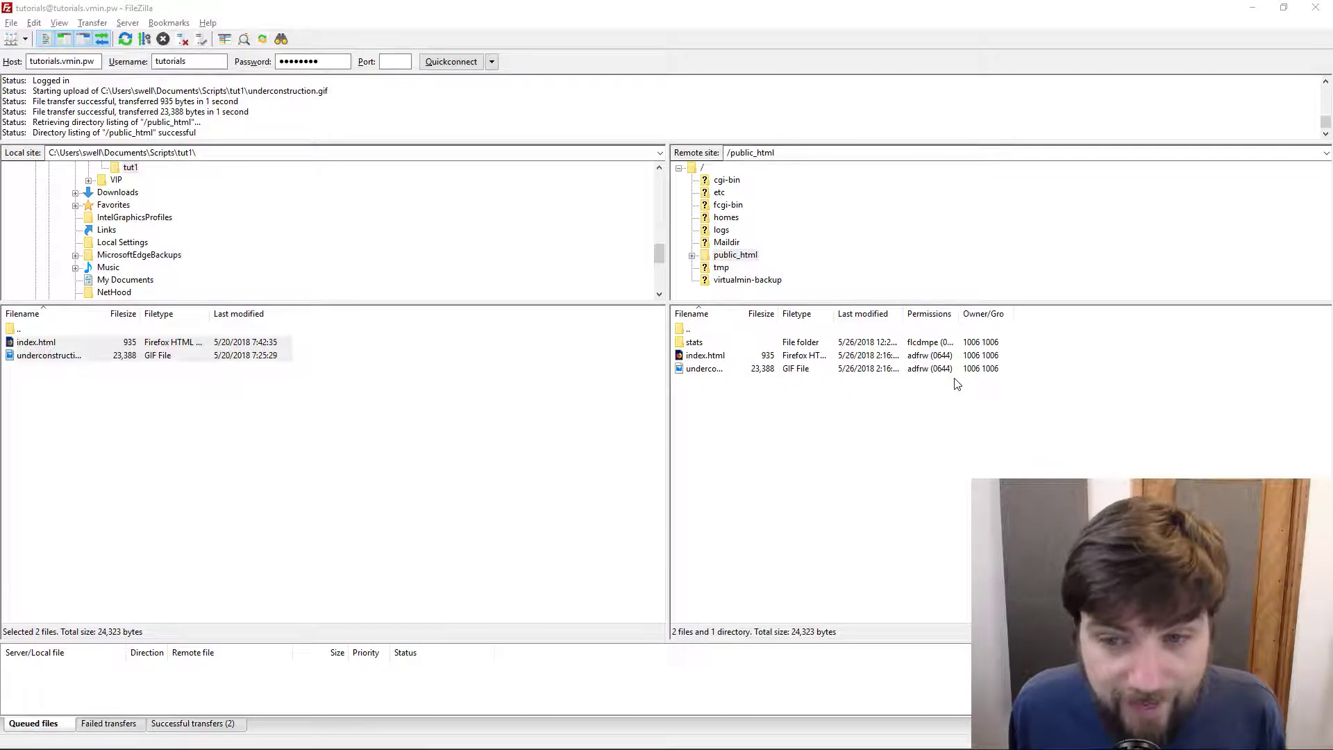
pyautogui.hotkey('alt', 'Tab')
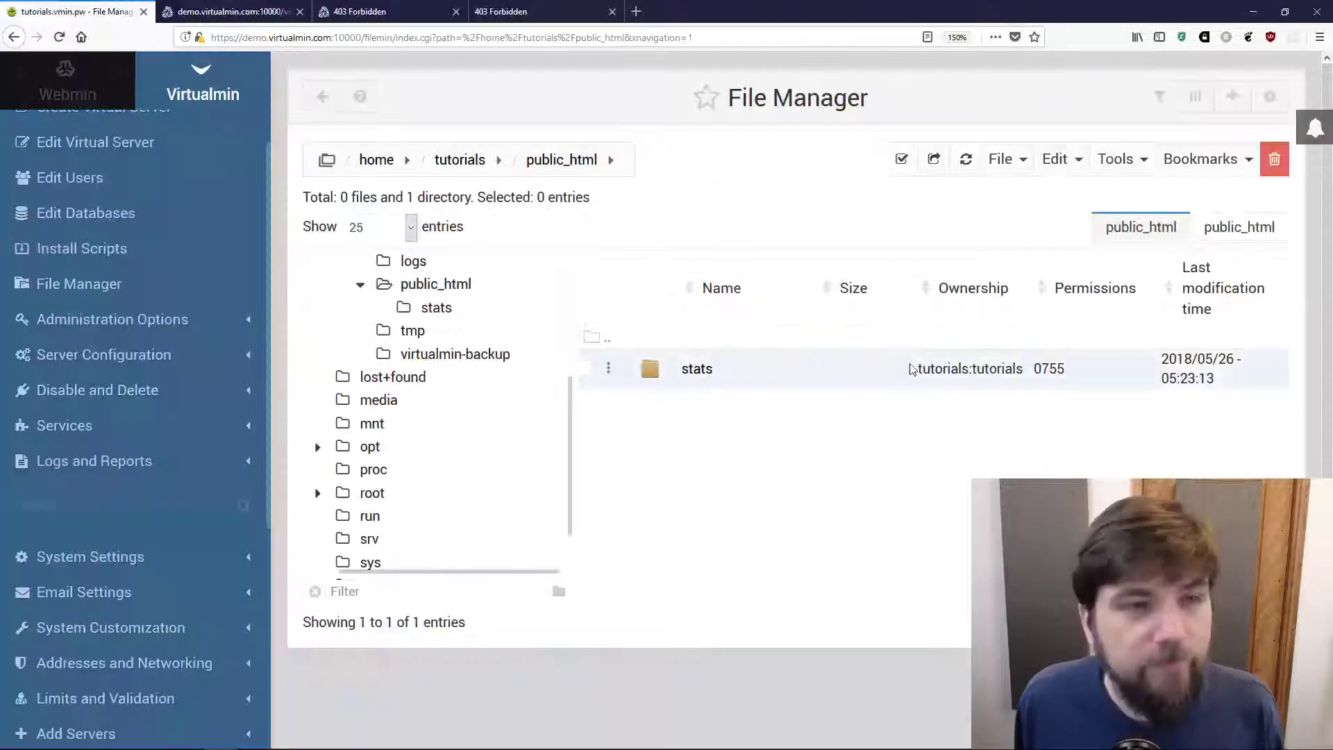
# Reload the live site, refresh File Manager's public_html listing, and select both uploaded files for deletion.
pyautogui.click(200, 12)
pyautogui.click(59, 39)
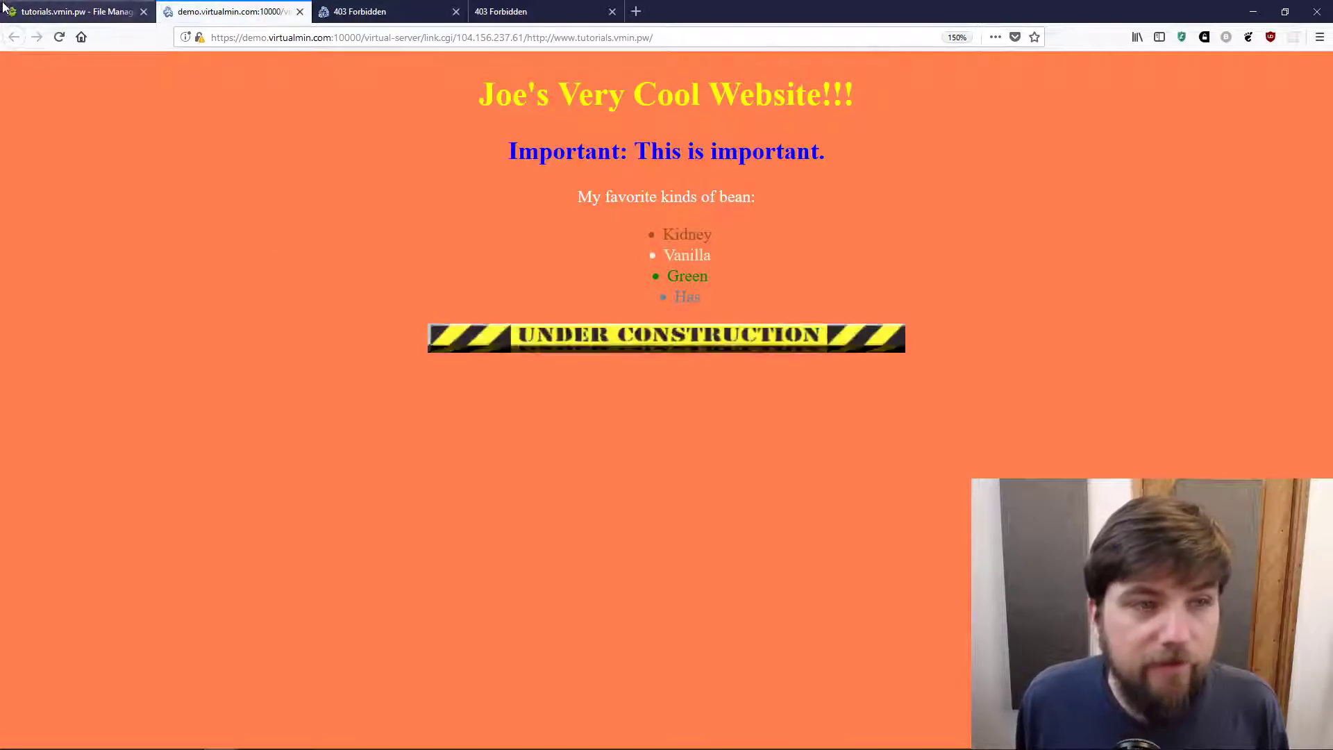
pyautogui.click(62, 12)
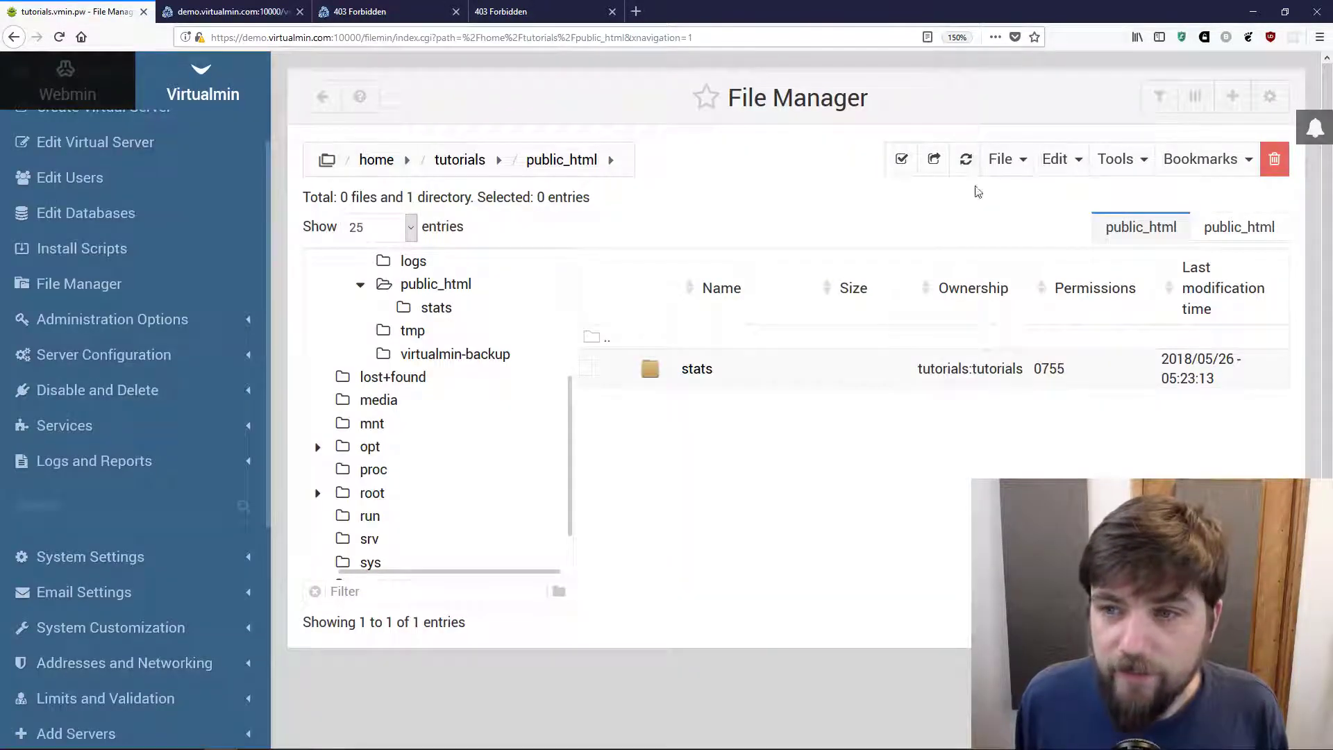
pyautogui.click(964, 165)
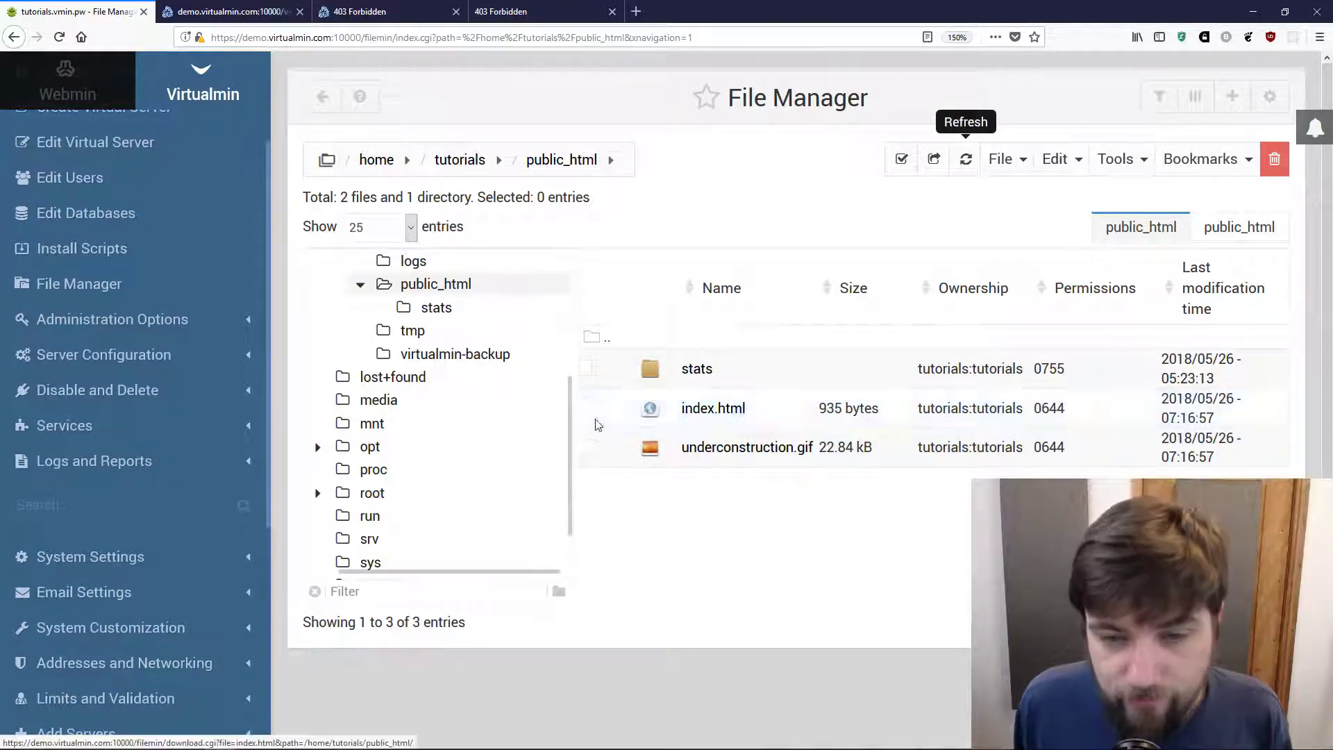
pyautogui.click(586, 449)
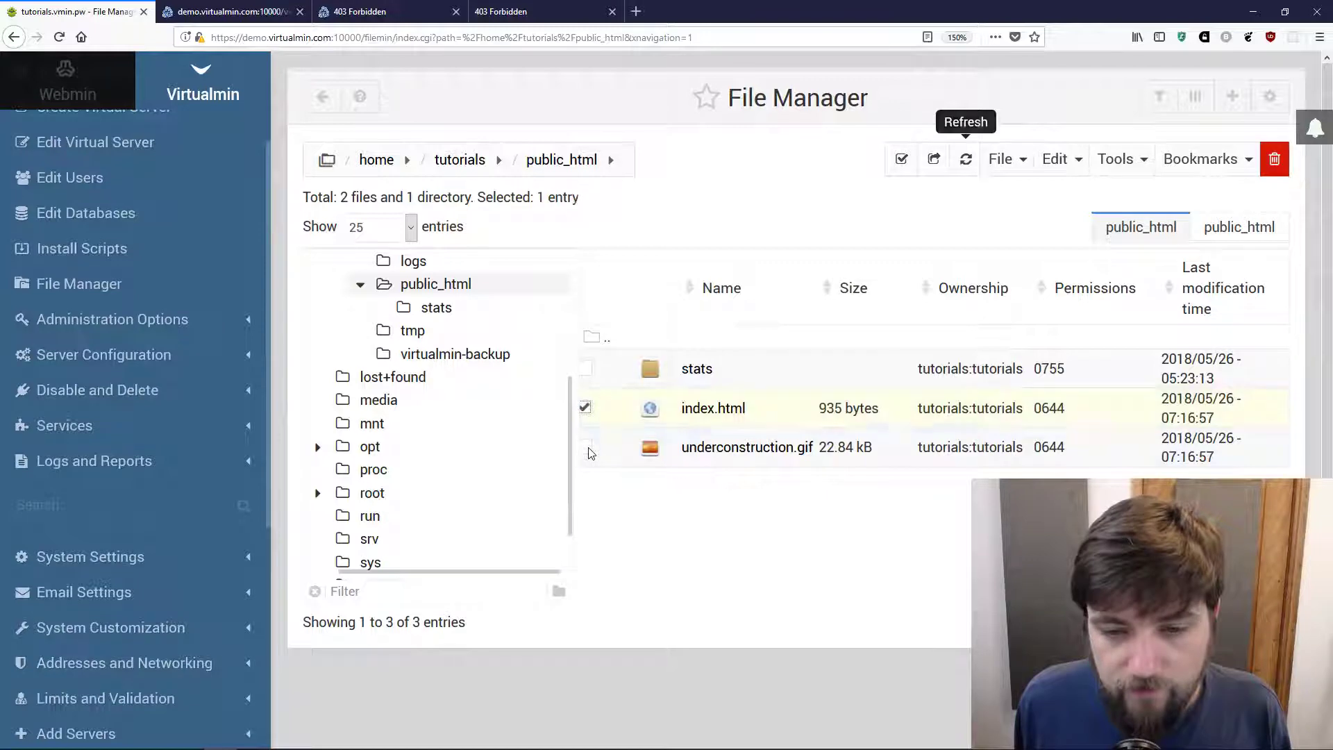
pyautogui.click(586, 448)
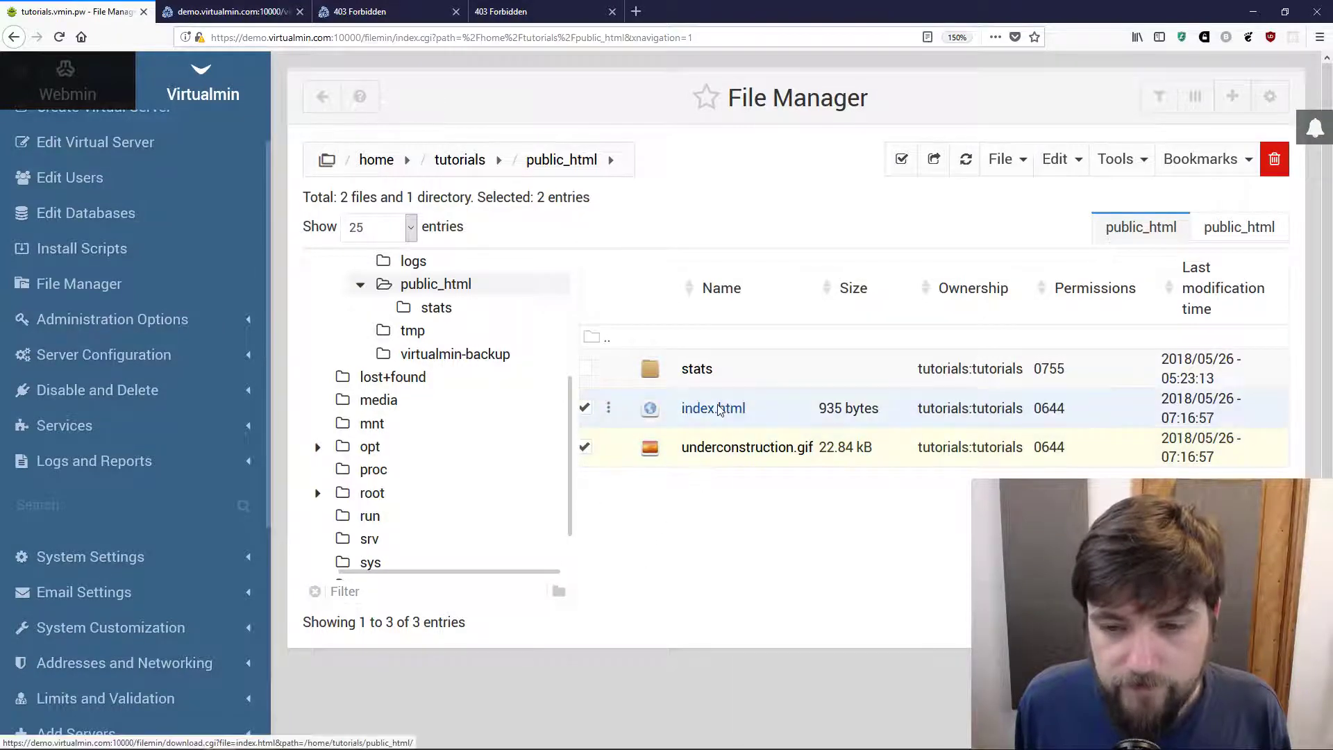
pyautogui.rightClick(750, 410)
# Delete the marked index.html and underconstruction.gif from public_html, confirming the removal.
pyautogui.click(792, 638)
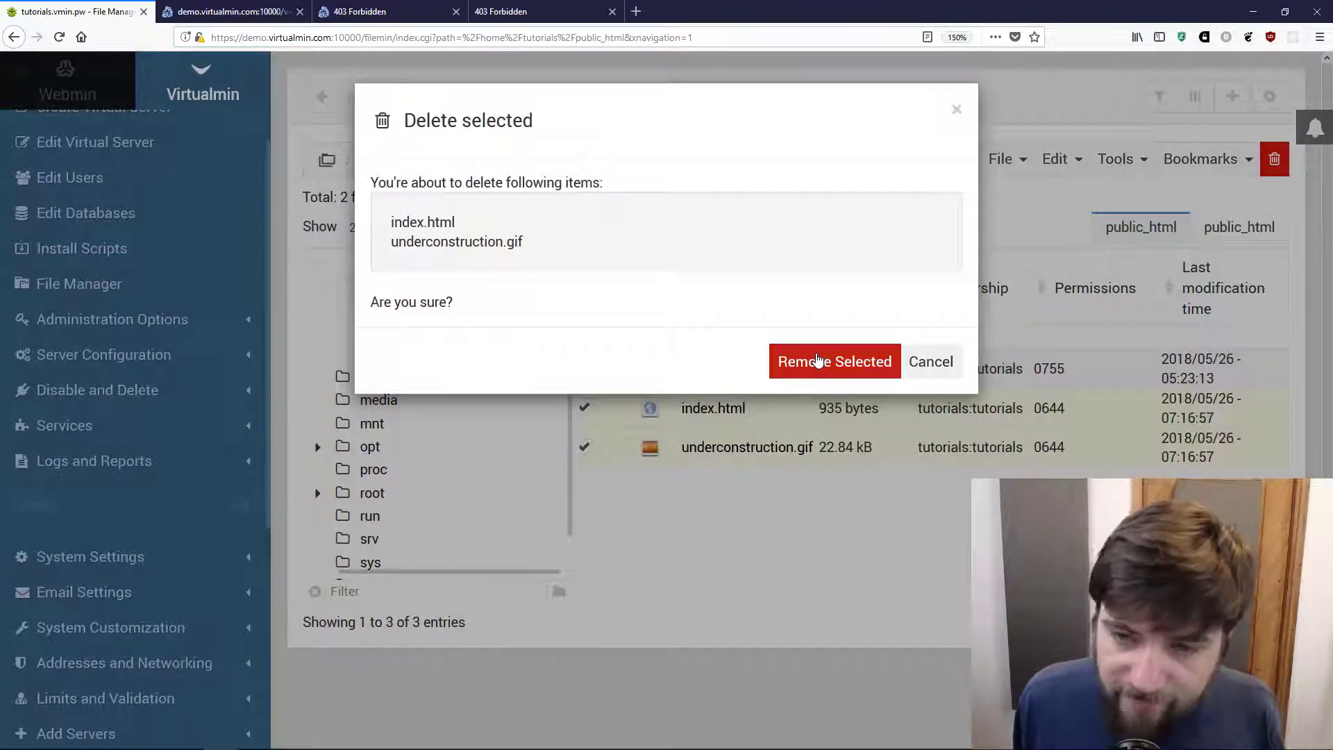
pyautogui.click(818, 361)
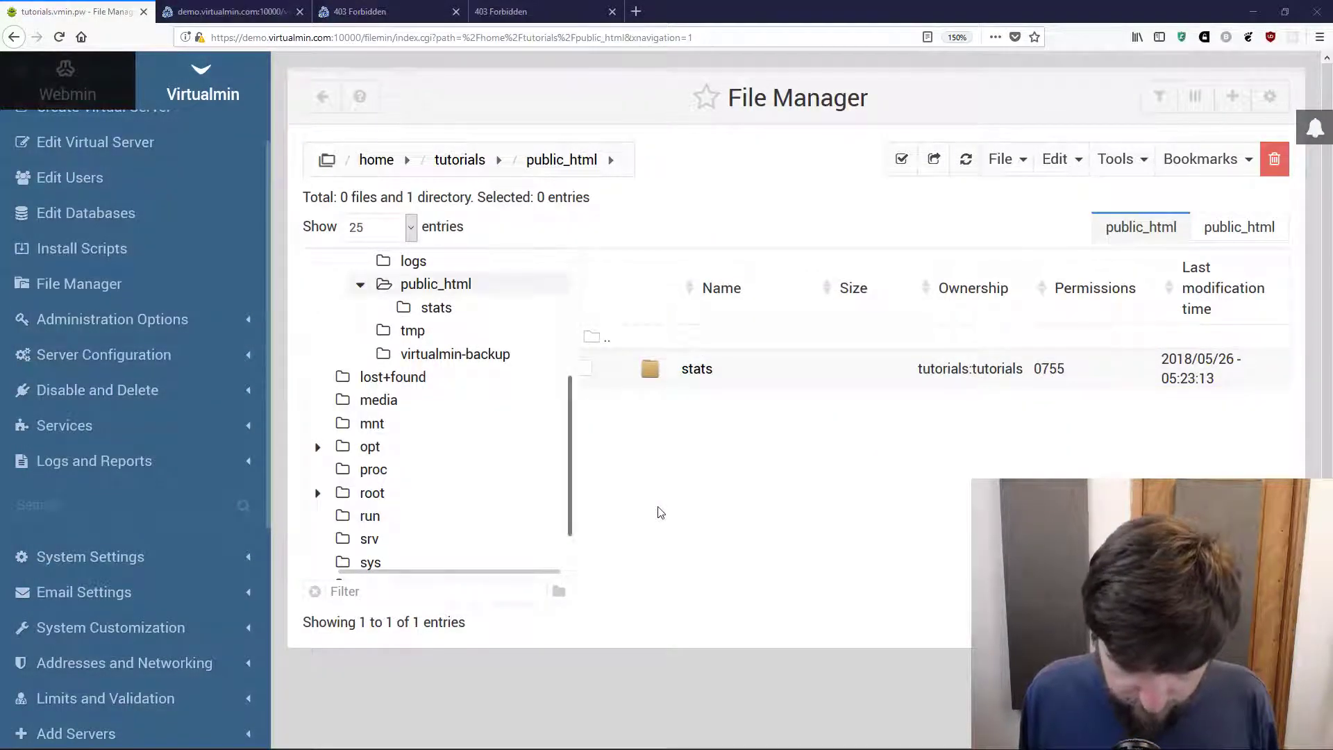
pyautogui.hotkey('alt', 'Tab')
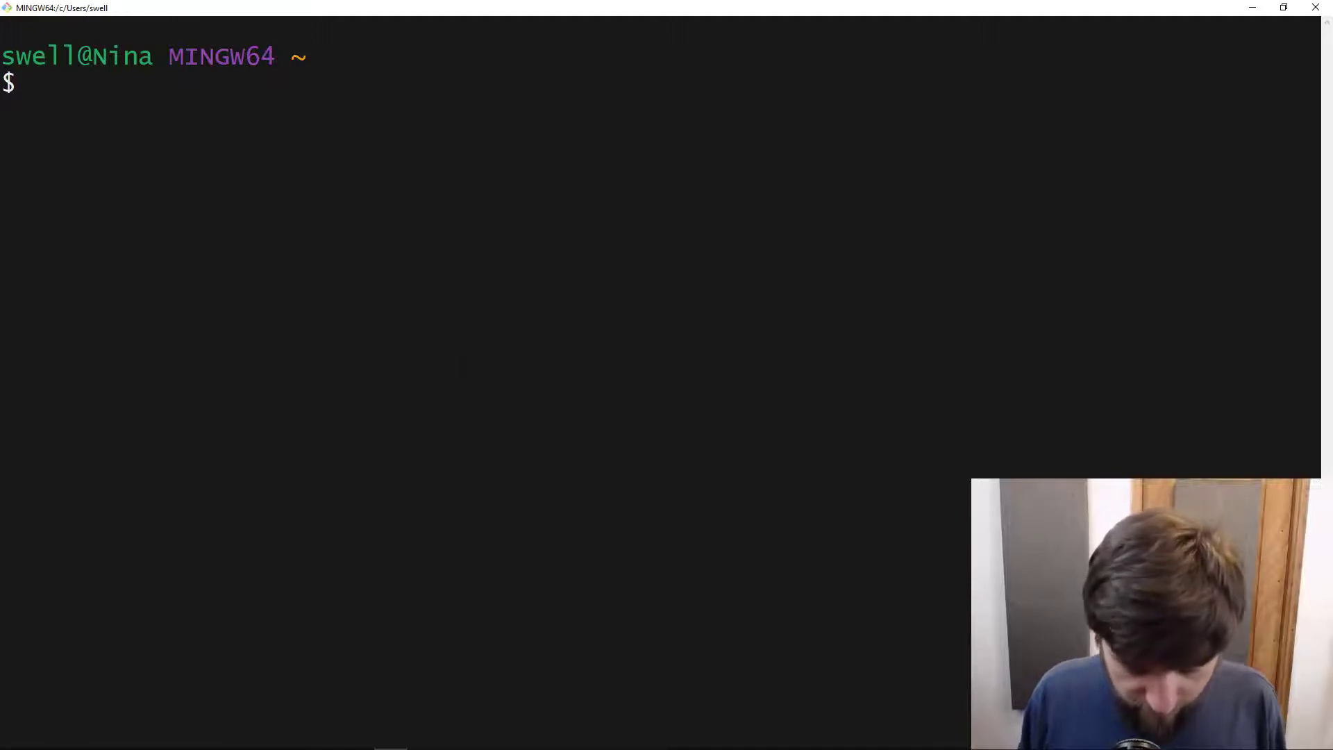
# Discard the half-typed scp and change Git Bash into ~/Documents/Scripts/tut1.
pyautogui.write('scp')
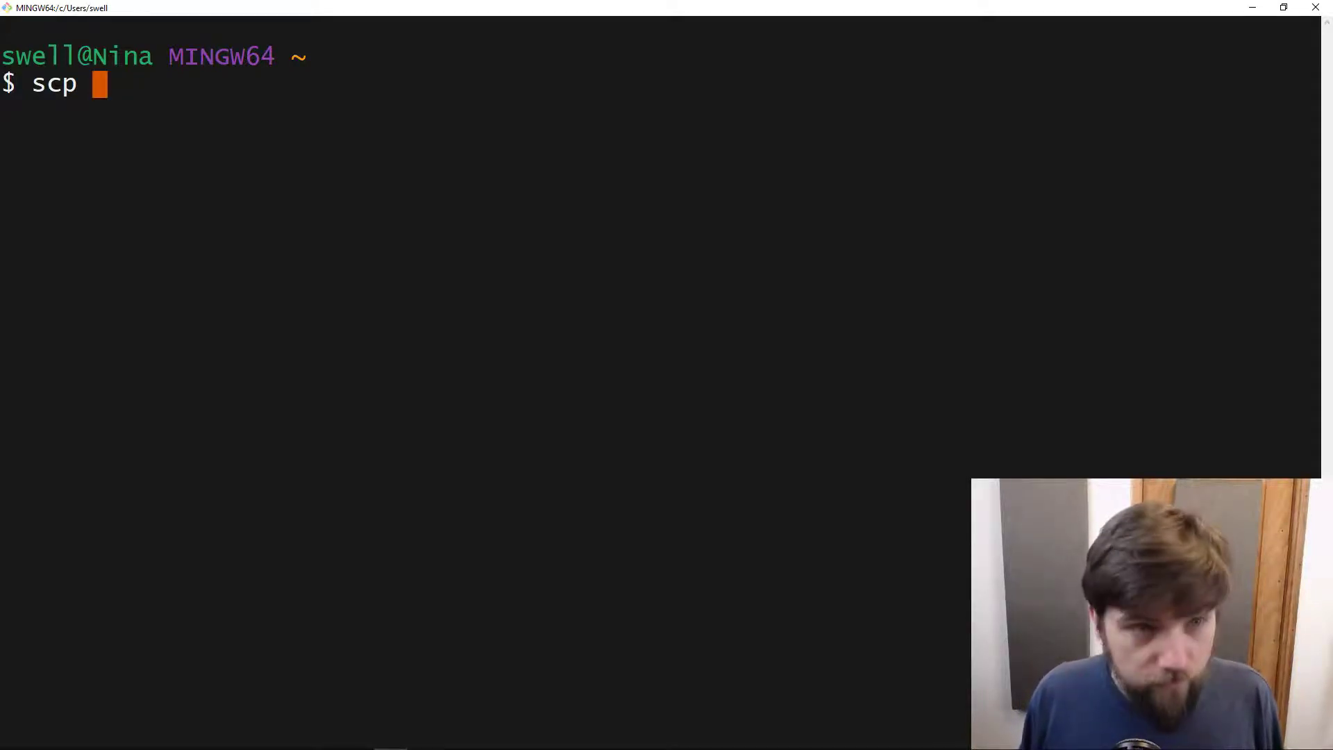
pyautogui.press('BackSpace')
pyautogui.press('BackSpace')
pyautogui.press('BackSpace')
pyautogui.write('cd Doc')
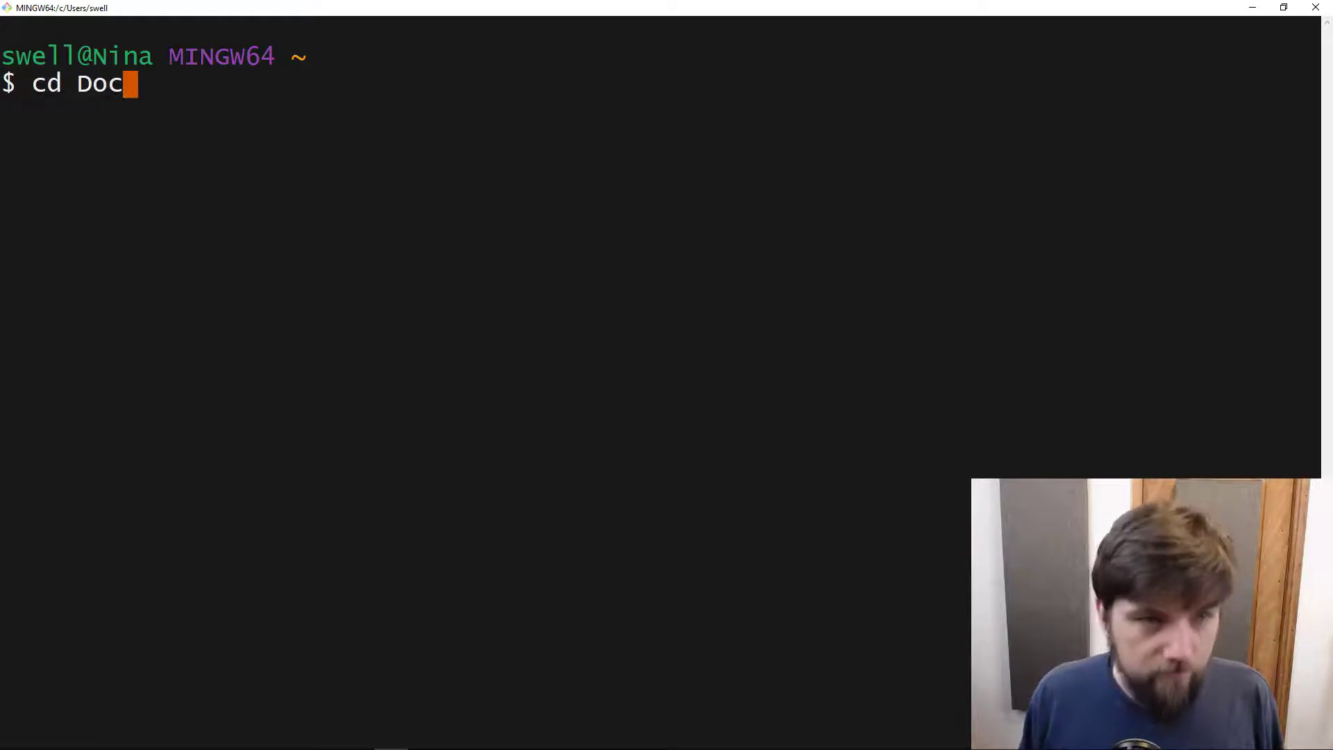
pyautogui.press('Tab')
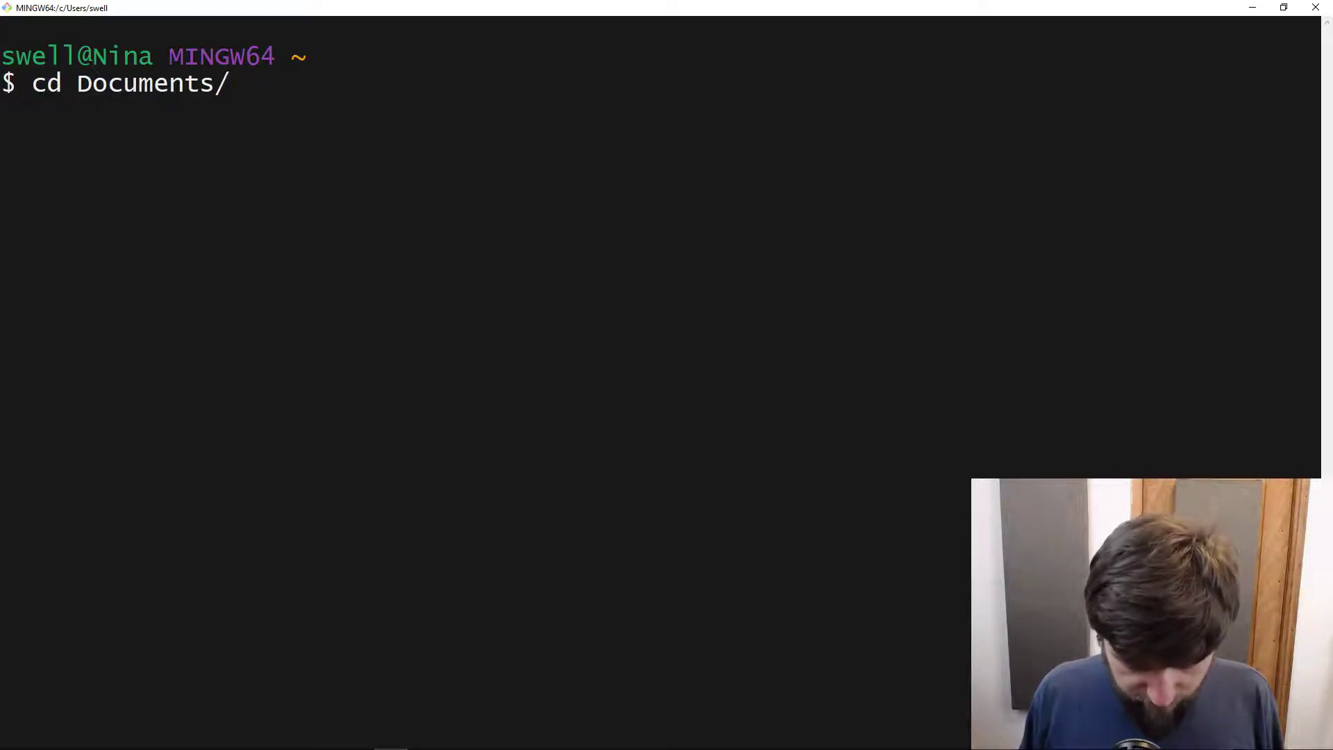
pyautogui.write('c')
pyautogui.press('Tab')
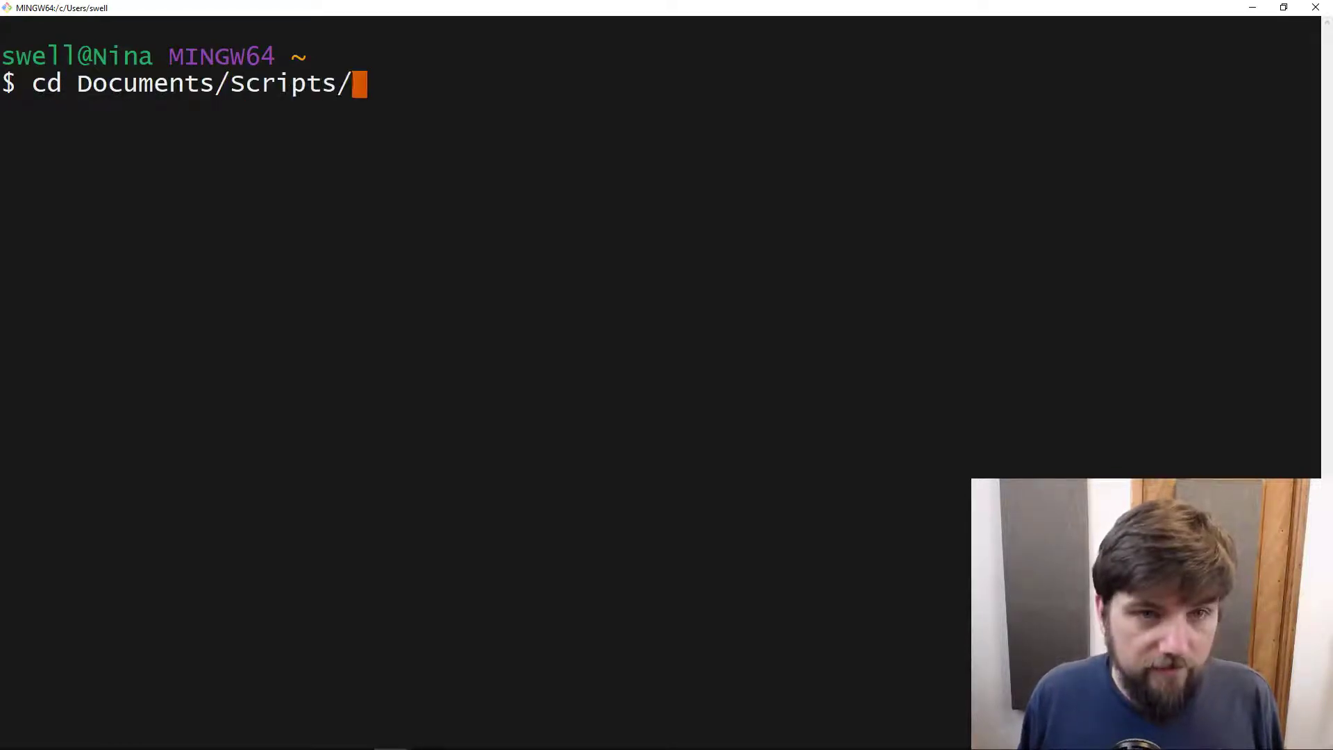
pyautogui.write('tu')
pyautogui.press('Tab')
pyautogui.press('Return')
# Copy index.html and underconstruction.gif with scp to tutorials.vmin.pw:/home/tutorials/public_html/, entering the account password.
pyautogui.write('sc')
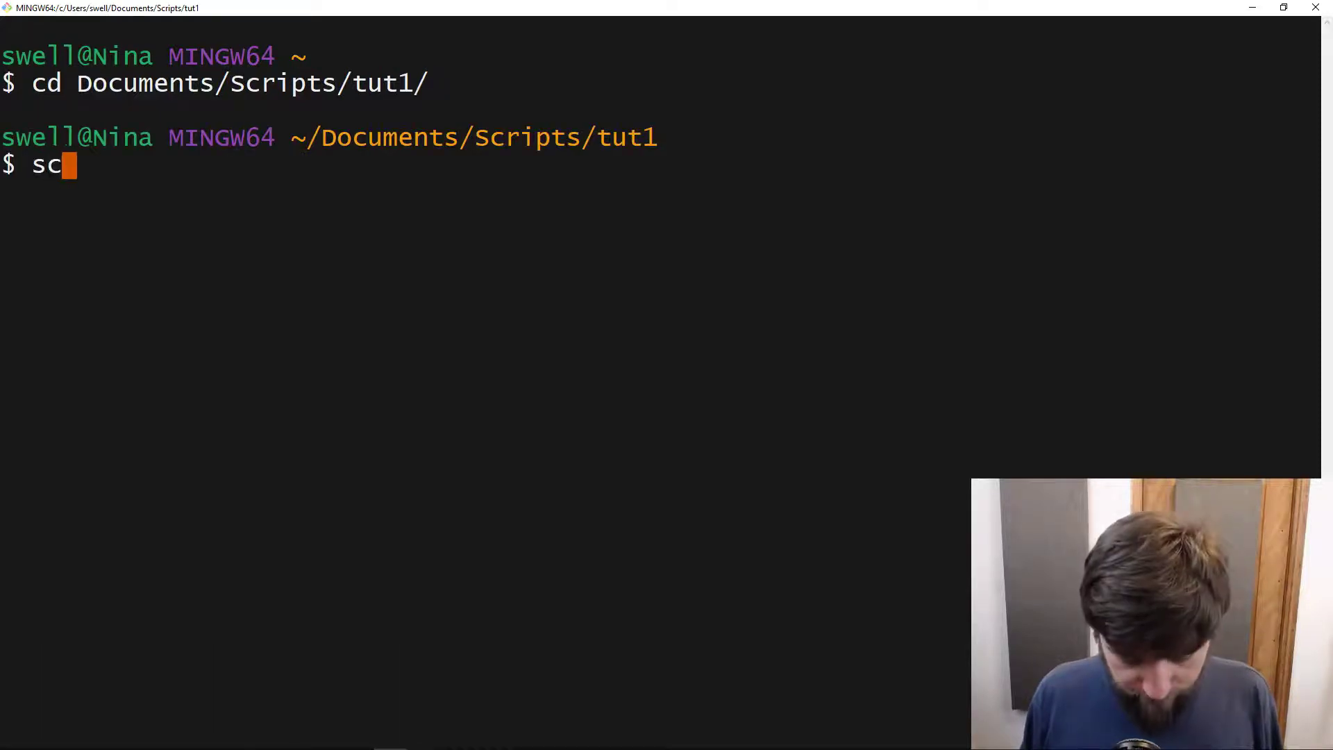
pyautogui.write('p')
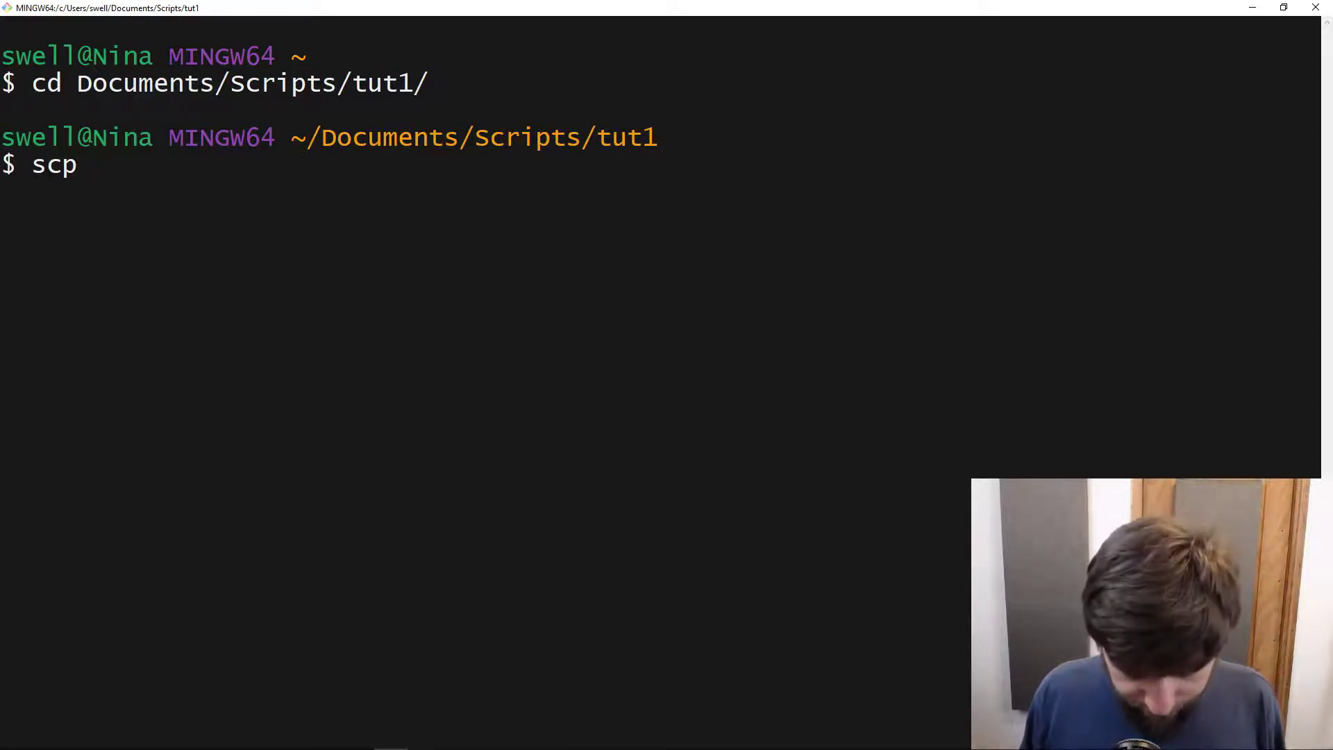
pyautogui.write(' in')
pyautogui.press('Tab')
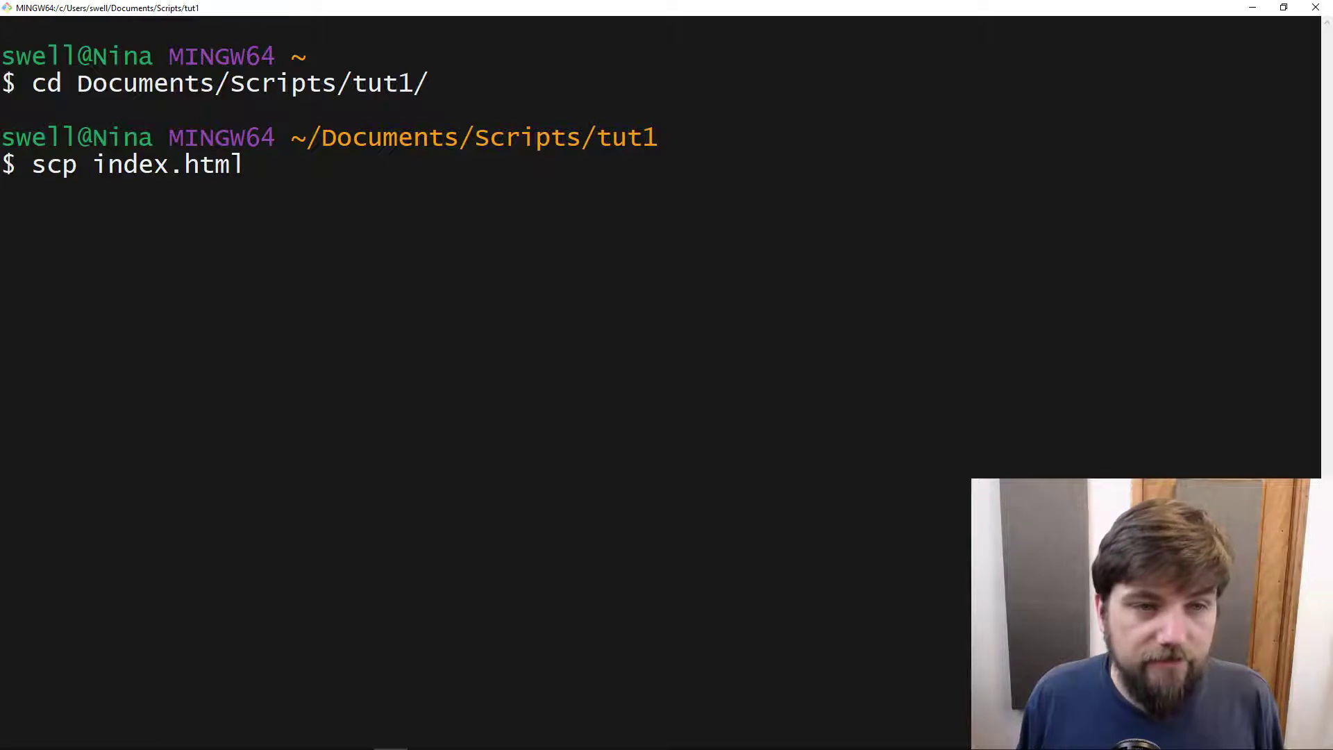
pyautogui.write('u')
pyautogui.press('Tab')
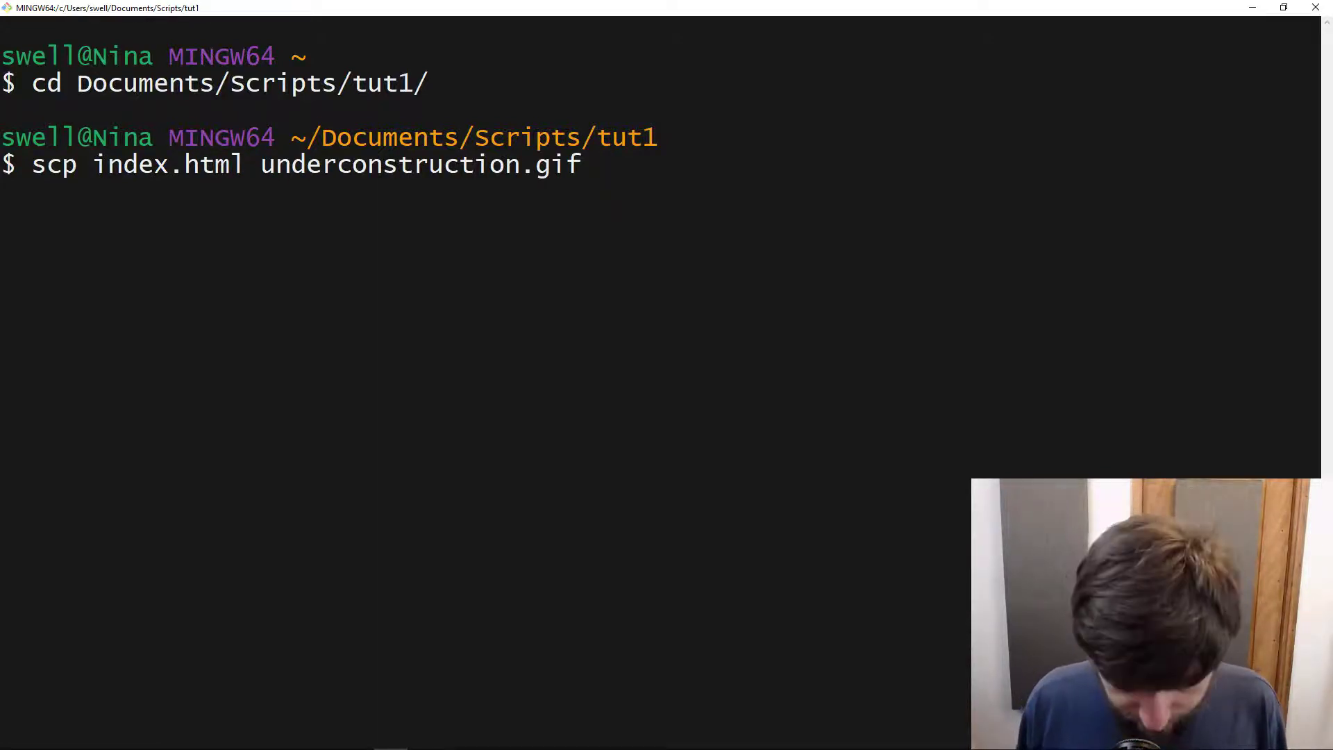
pyautogui.write('tutorials')
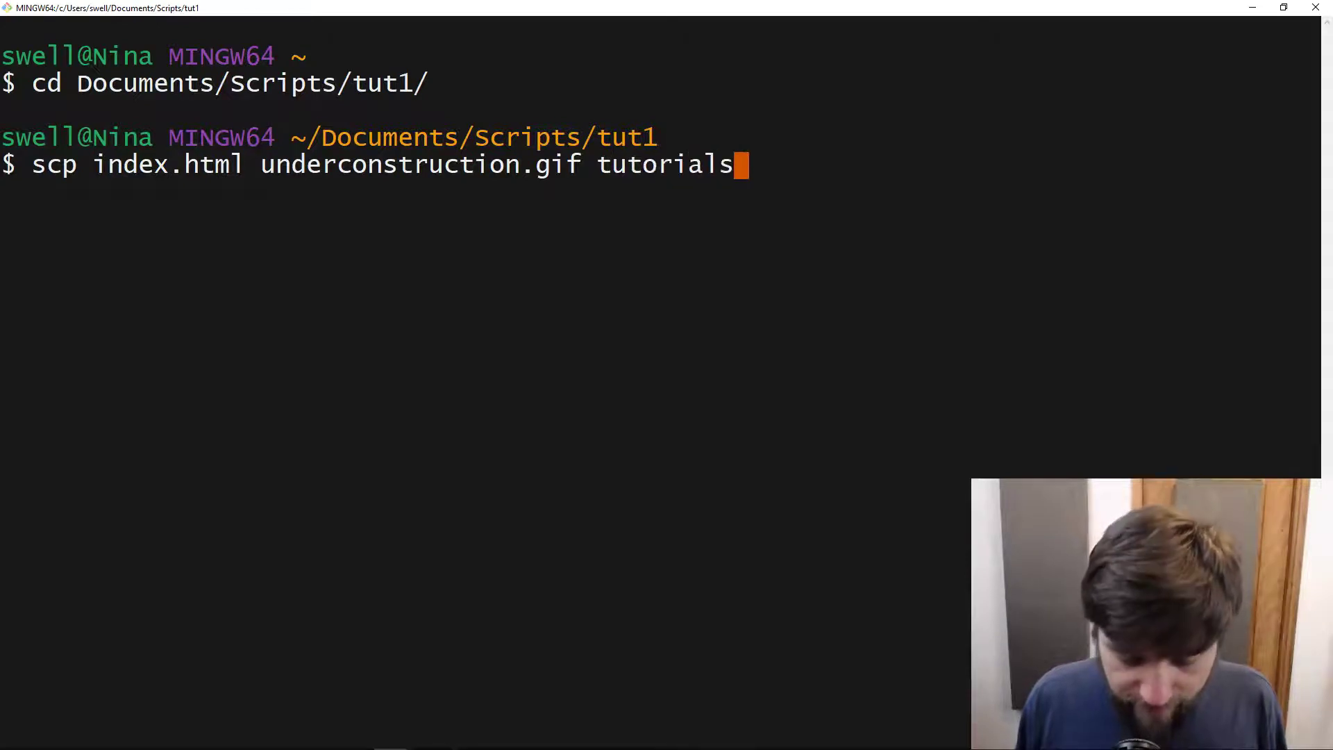
pyautogui.write('@tutoials')
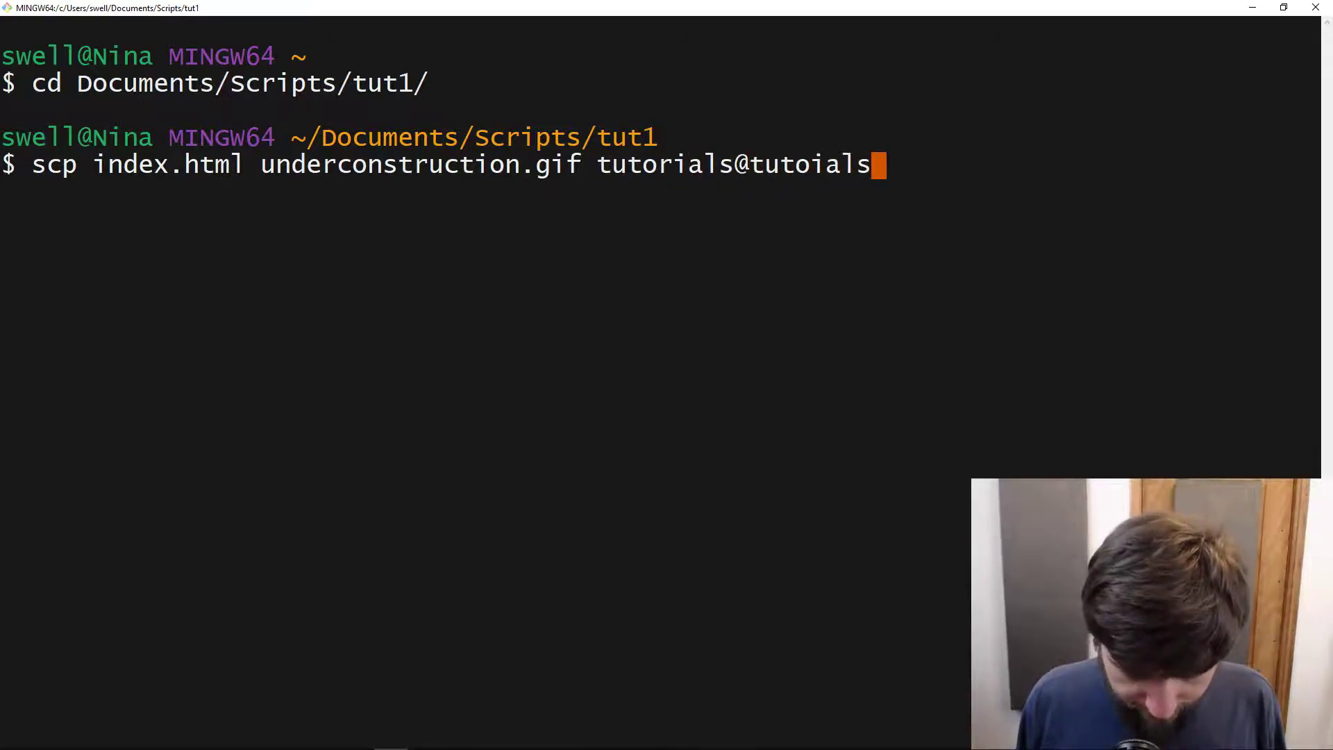
pyautogui.press('BackSpace')
pyautogui.press('BackSpace')
pyautogui.press('BackSpace')
pyautogui.press('BackSpace')
pyautogui.write('rials.')
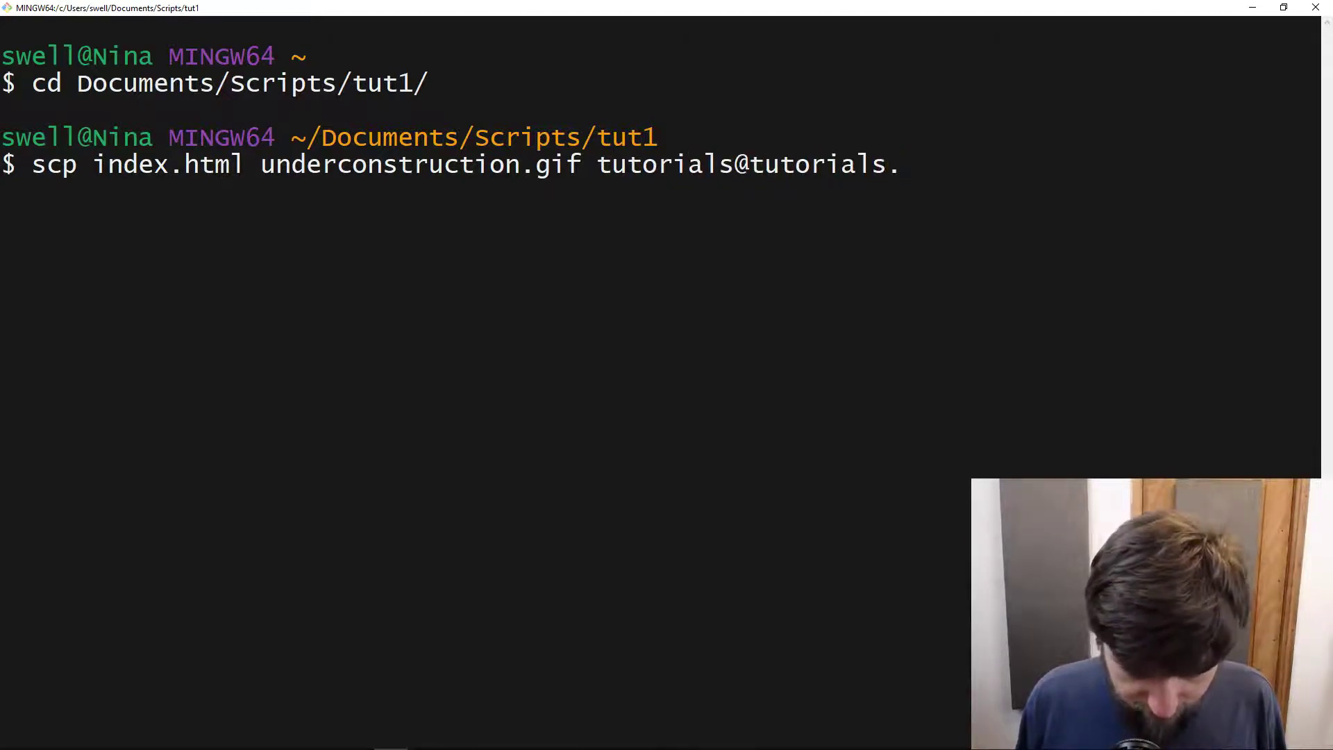
pyautogui.write('vminw')
pyautogui.press('BackSpace')
pyautogui.write('.')
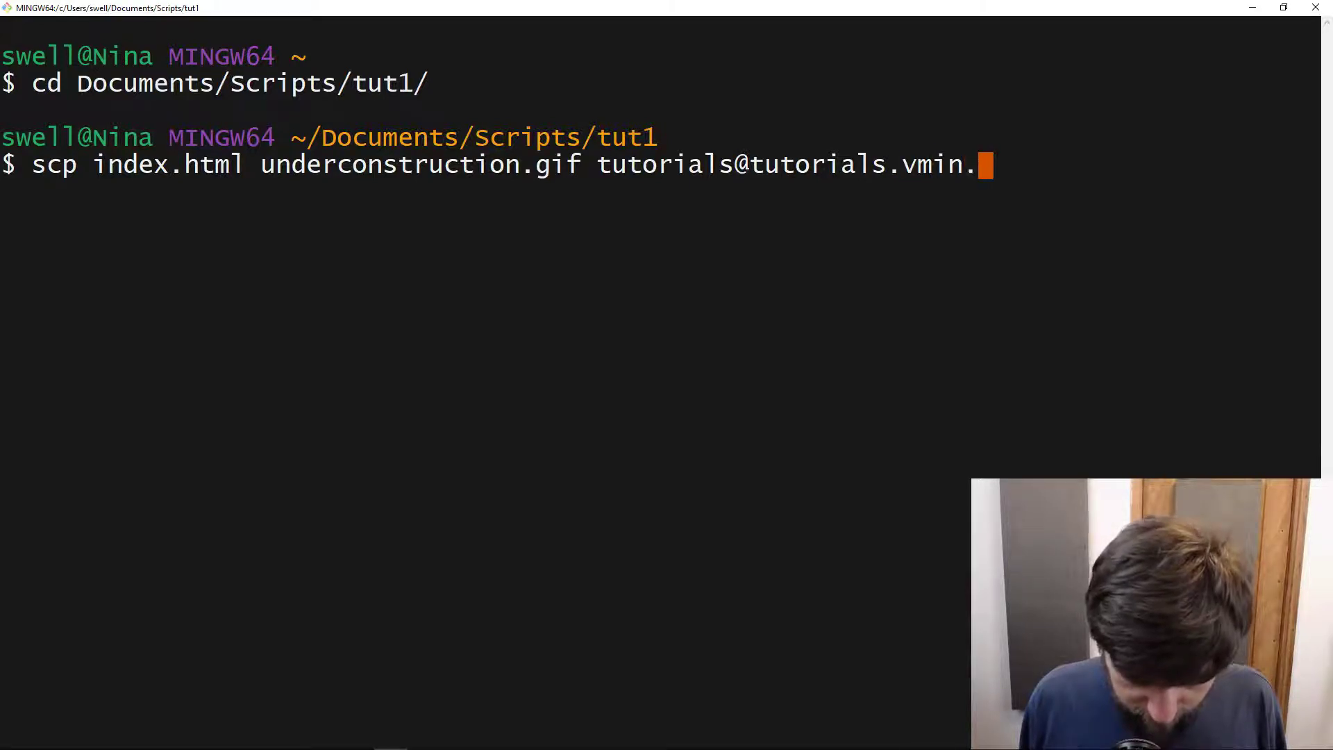
pyautogui.write('pw:/')
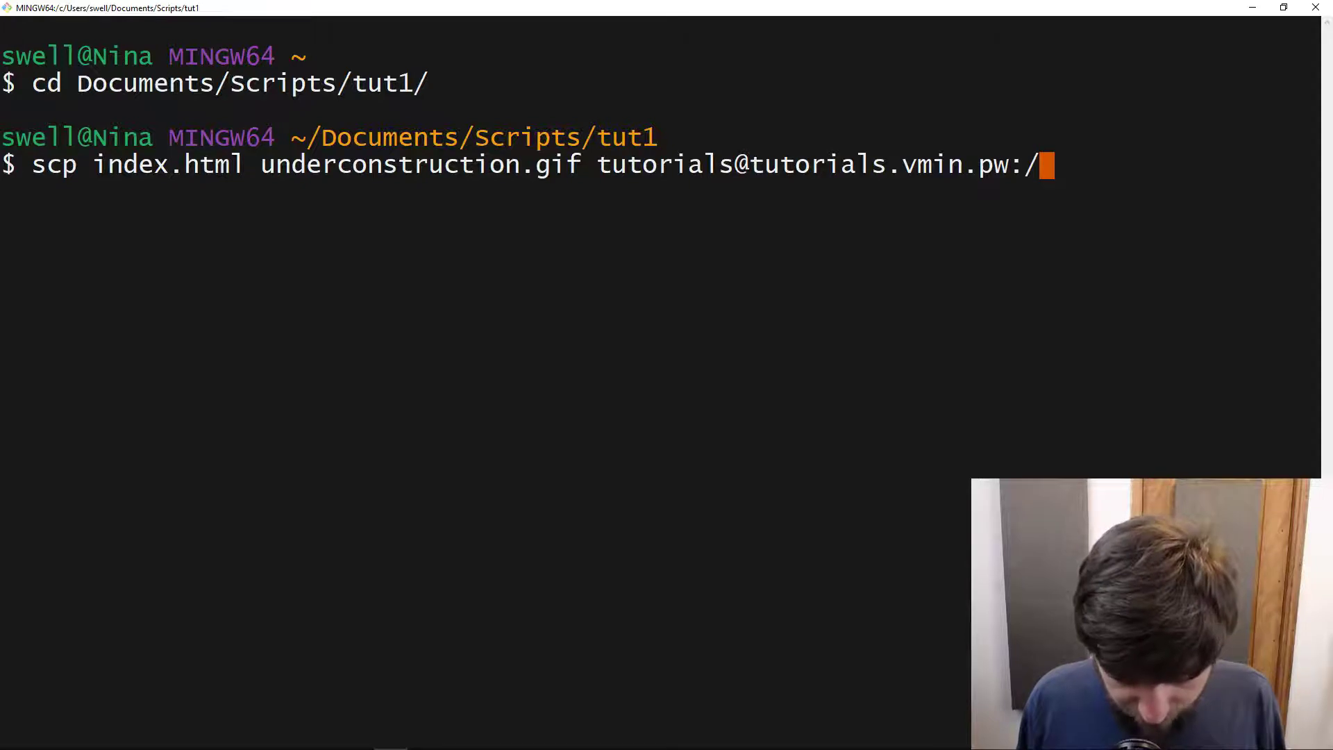
pyautogui.write('home/tutori')
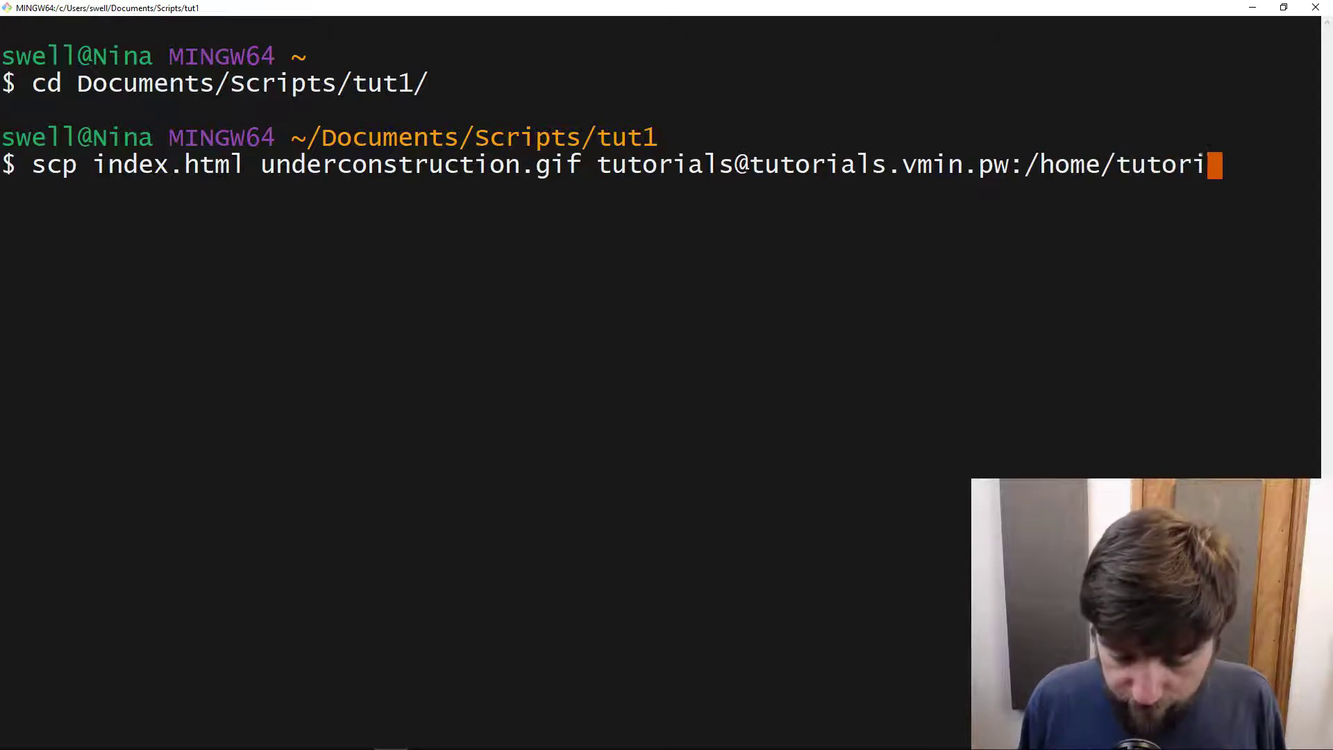
pyautogui.write('als/publi')
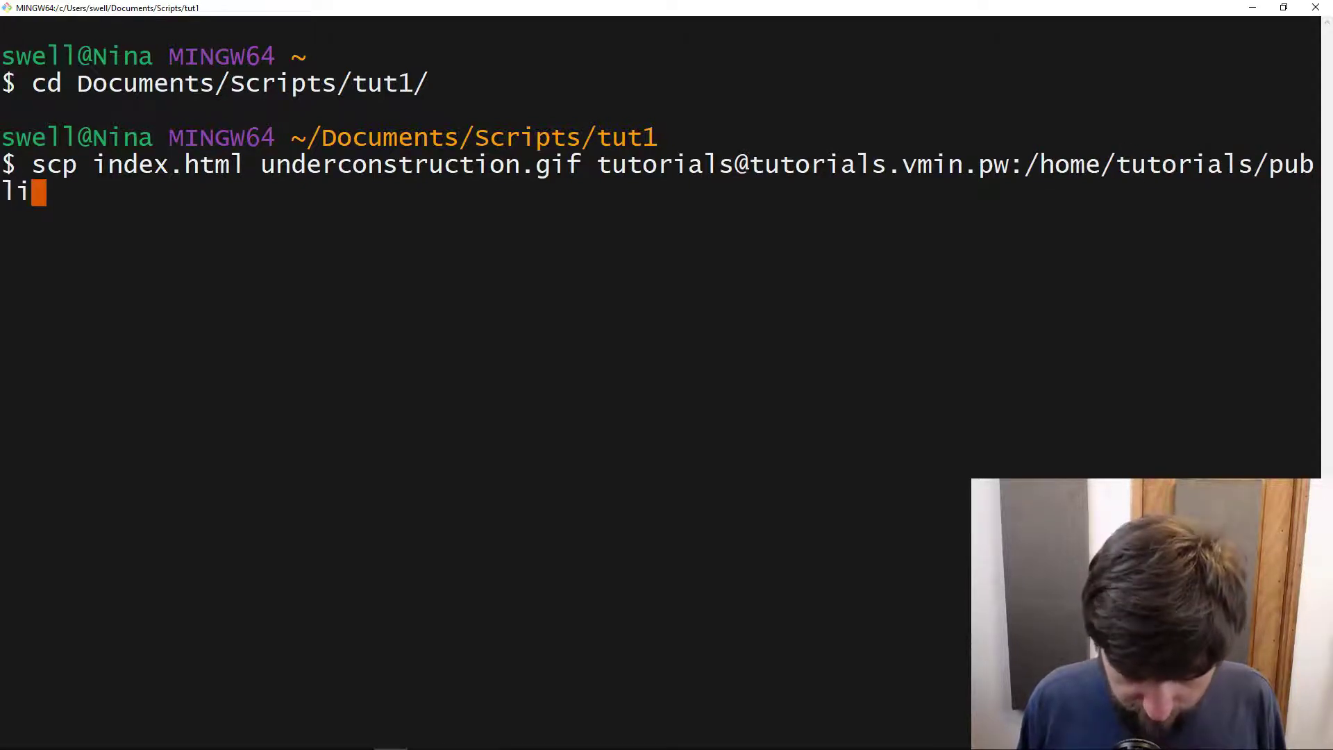
pyautogui.write('c_html/')
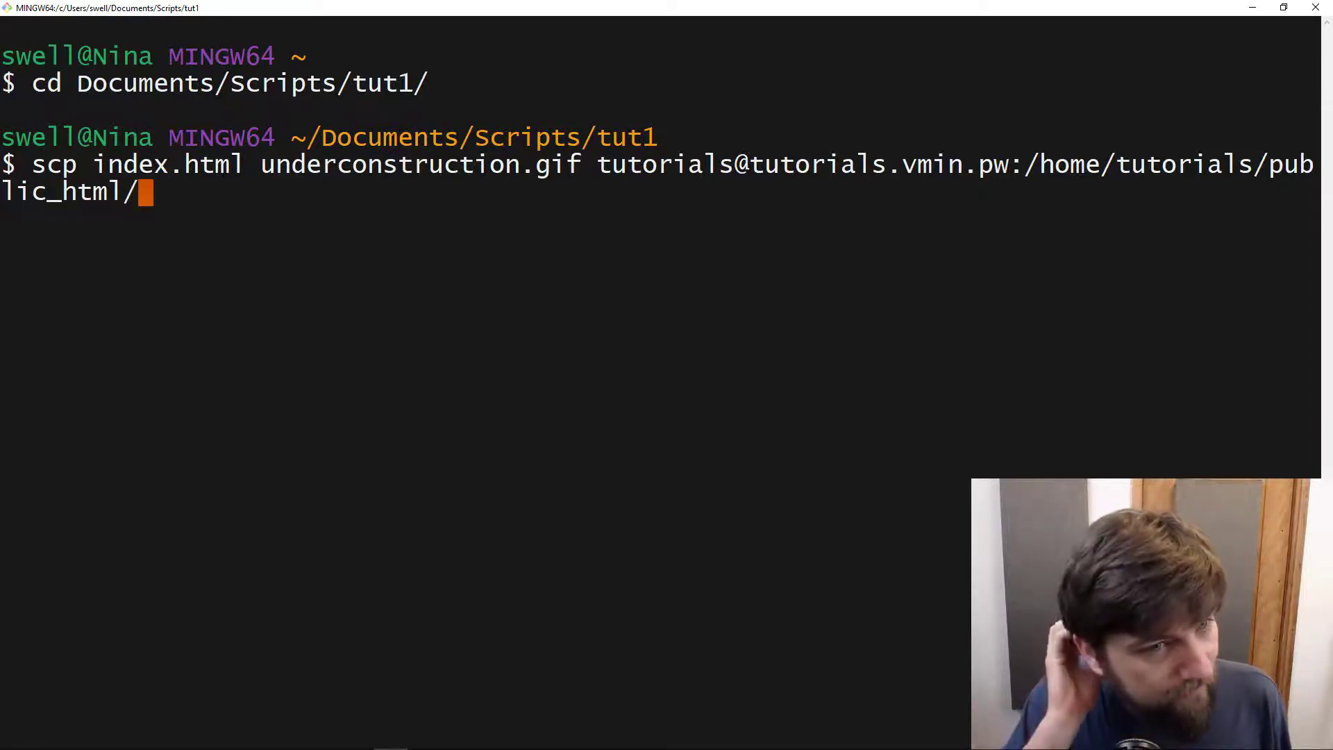
pyautogui.press('Return')
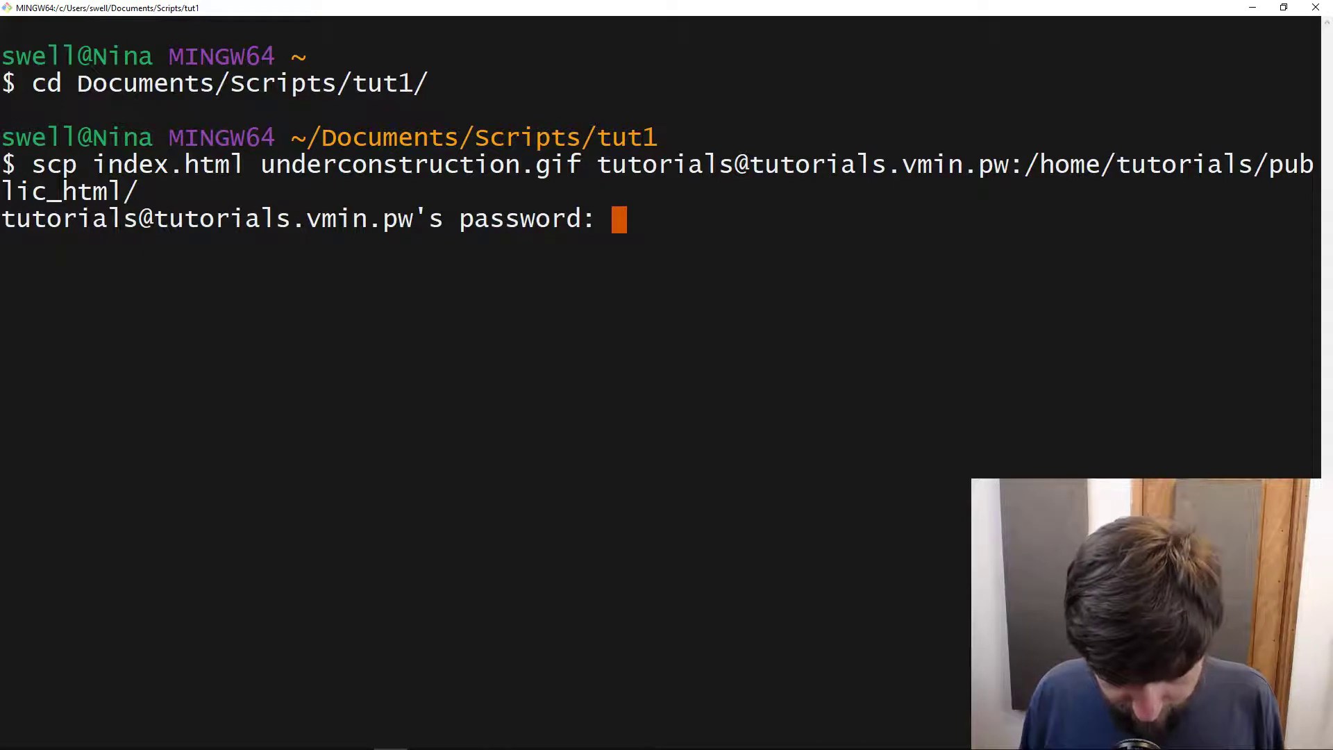
pyautogui.press('Return')
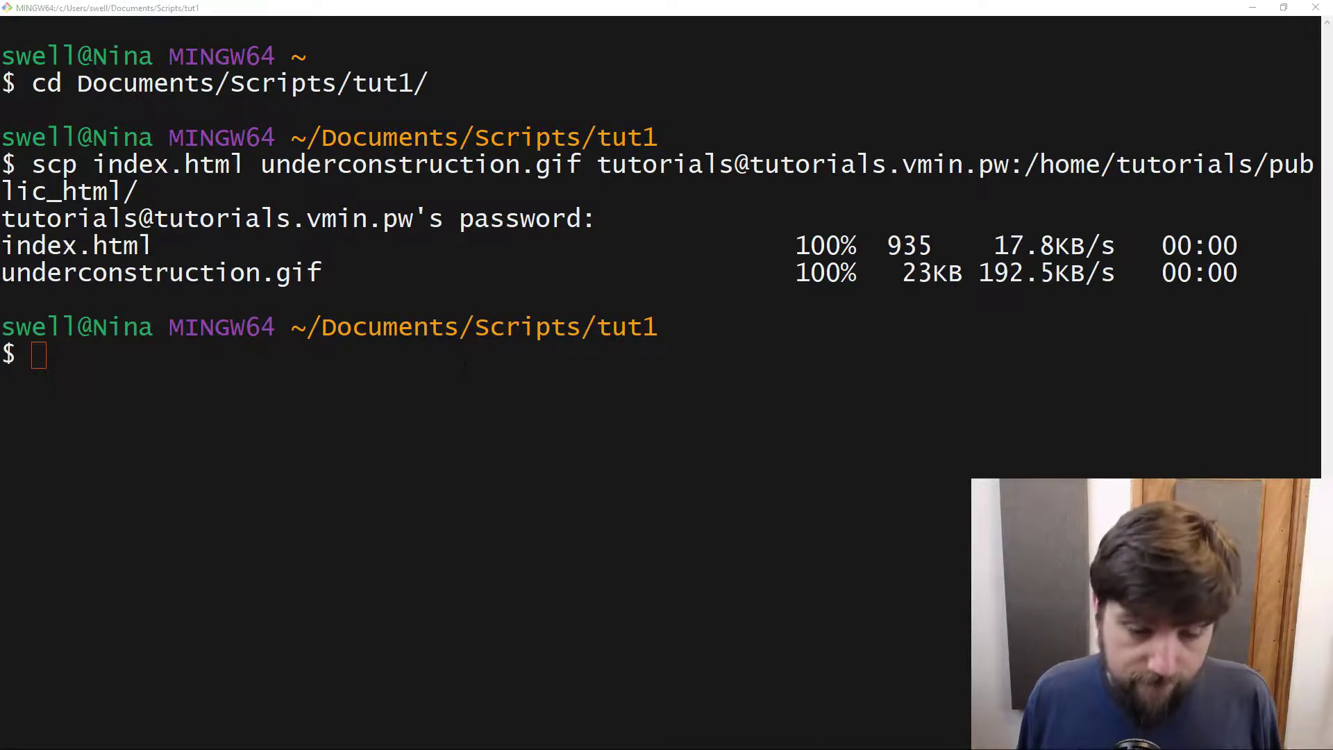
pyautogui.hotkey('alt', 'Tab')
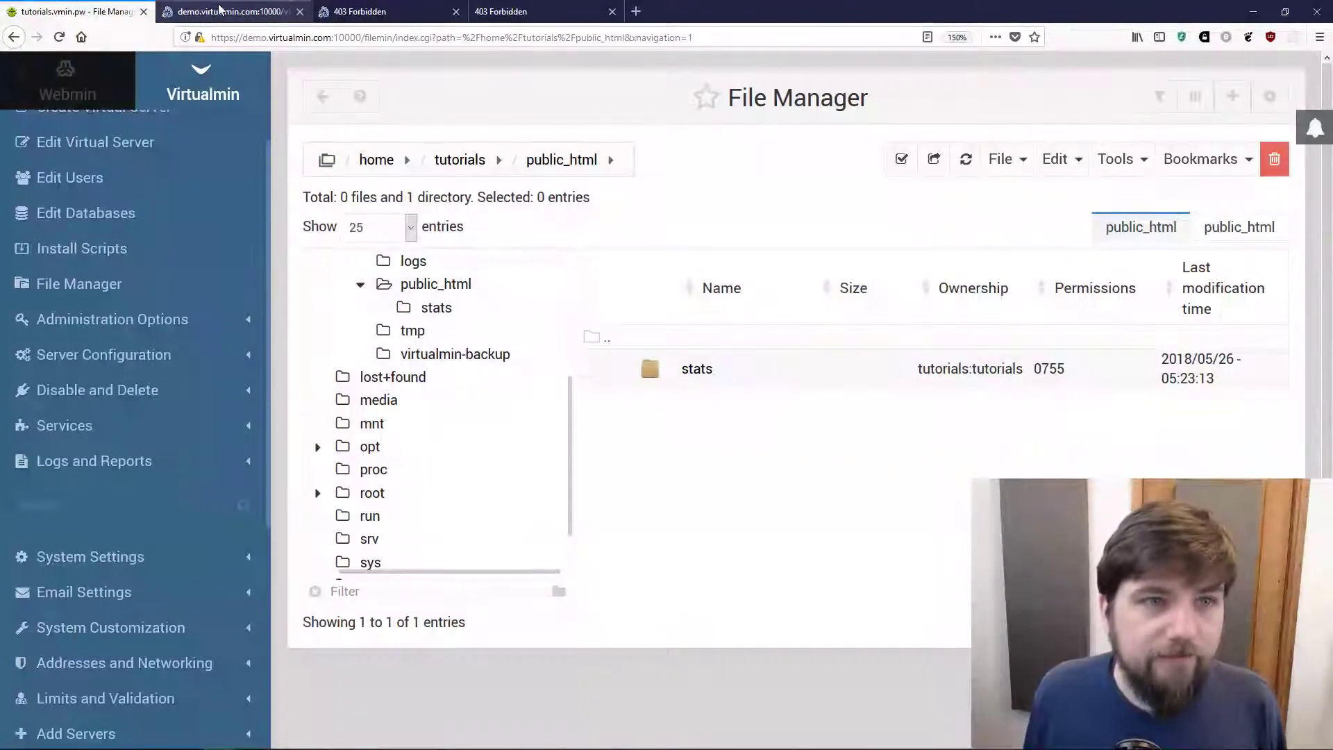
# Refresh the public_html listing and reload the website preview tab.
pyautogui.click(966, 159)
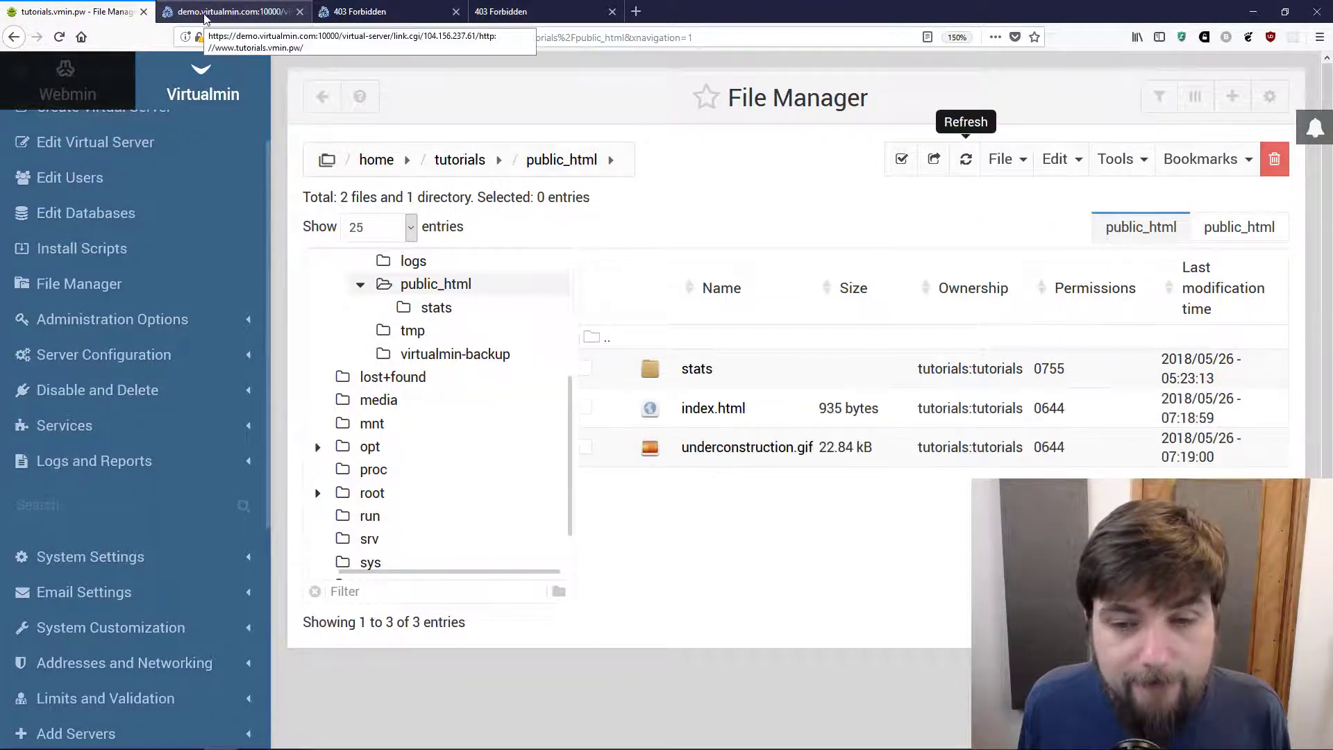
pyautogui.click(205, 13)
pyautogui.click(58, 37)
pyautogui.click(57, 37)
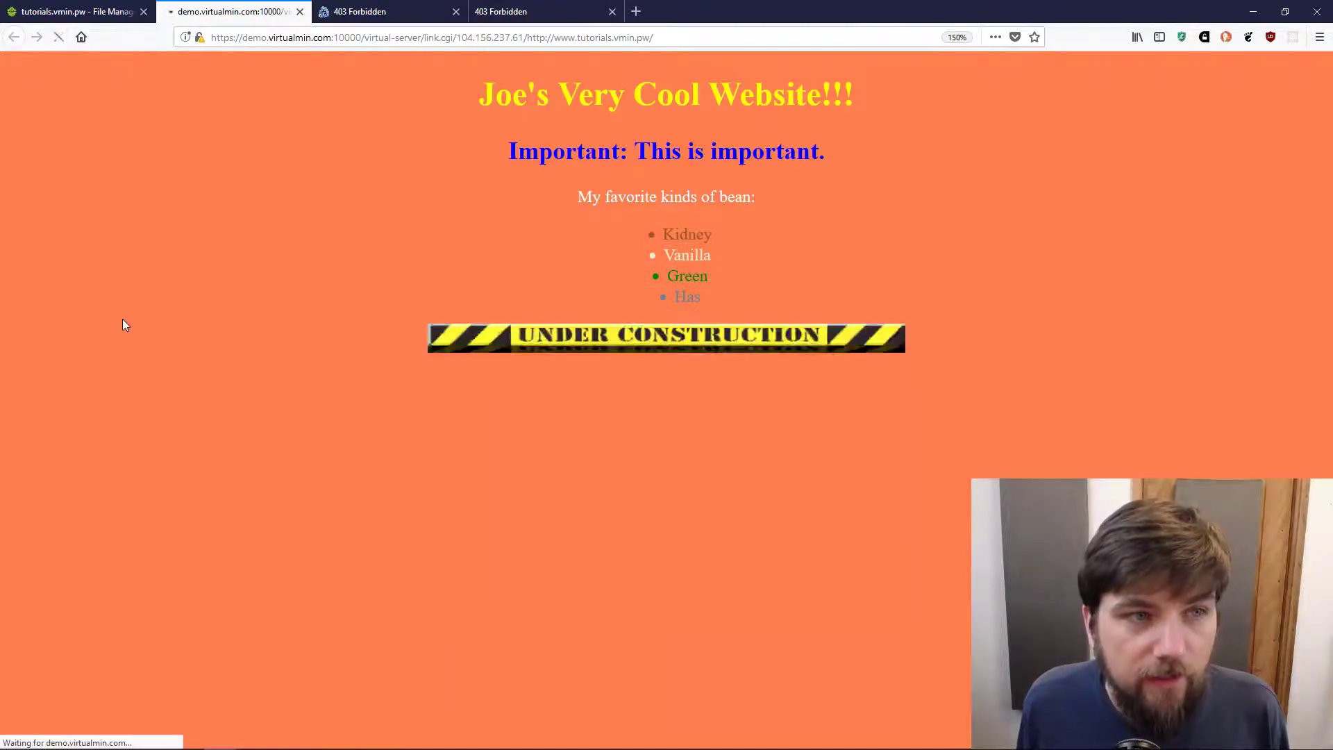
# Close the extra 403 tab and load tutorials.vmin.pw, showing Joe's Very Cool Website!!!
pyautogui.click(457, 12)
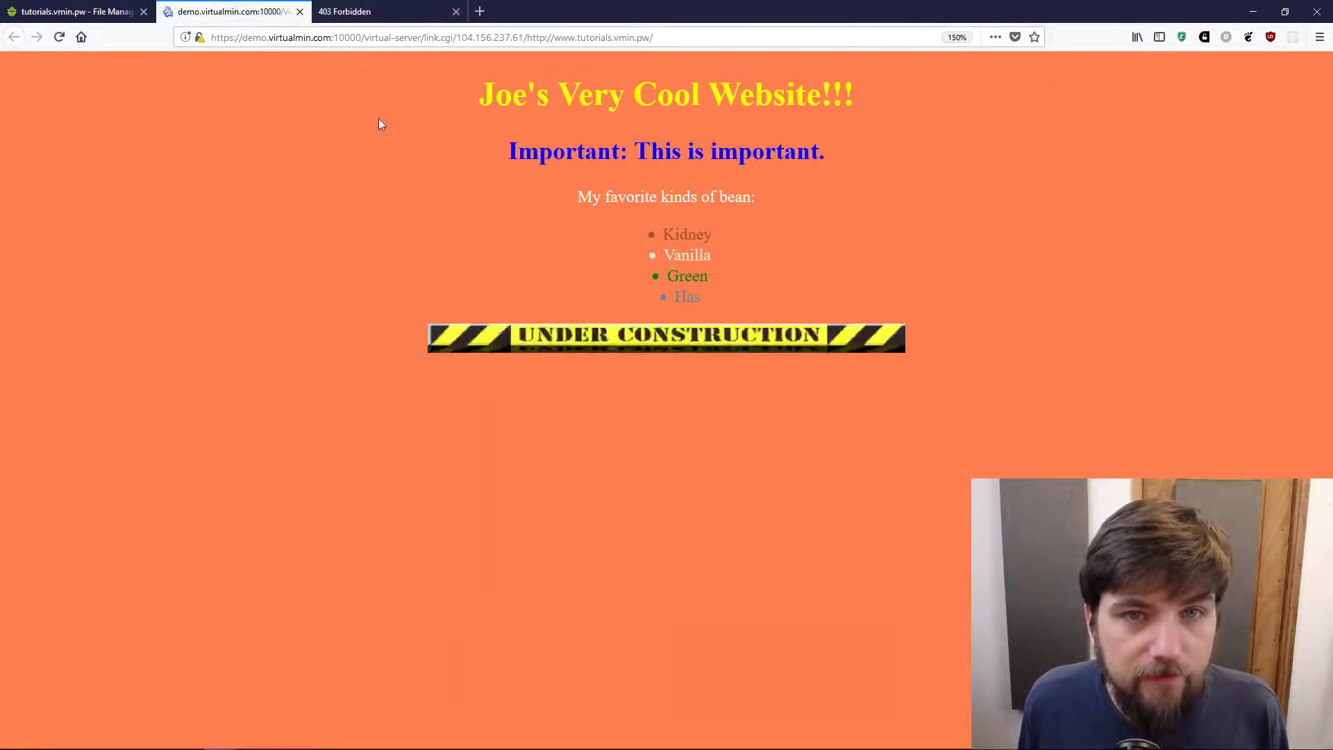
pyautogui.click(356, 14)
pyautogui.moveTo(268, 35); pyautogui.dragTo(176, 35)
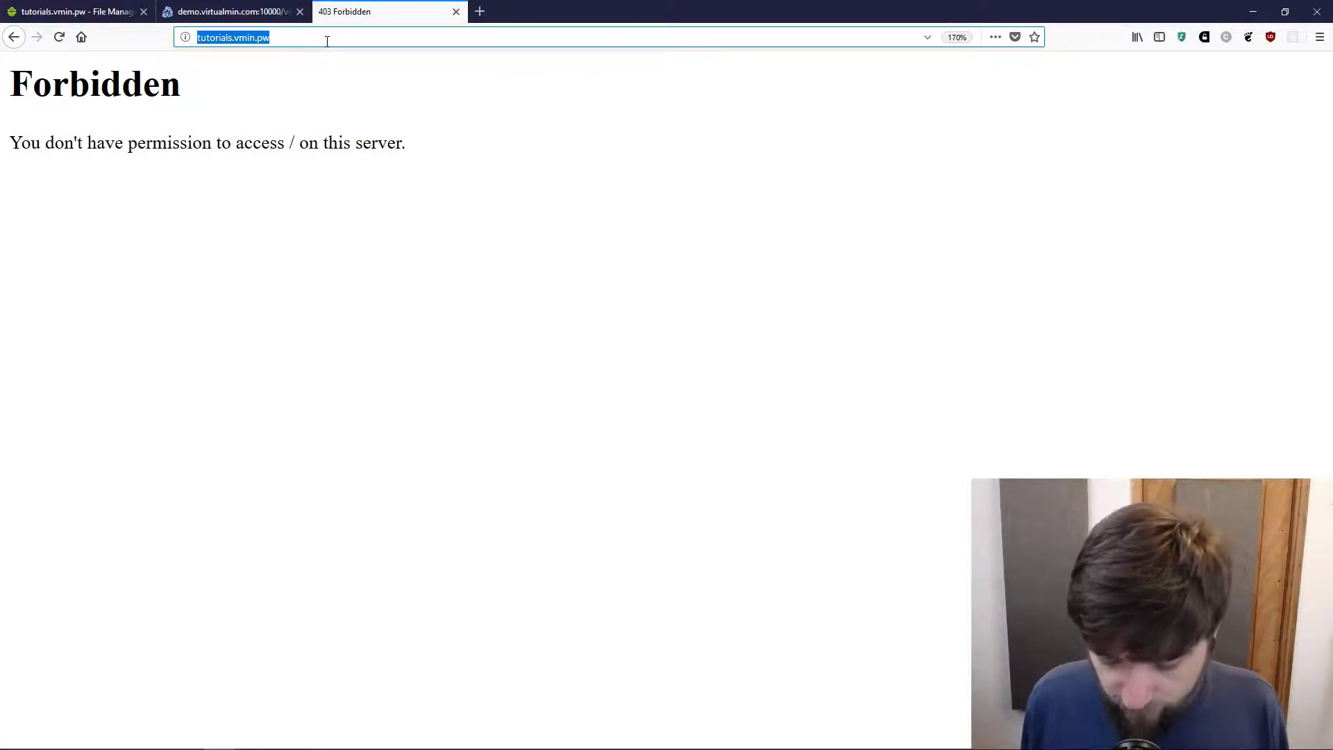
pyautogui.press('Return')
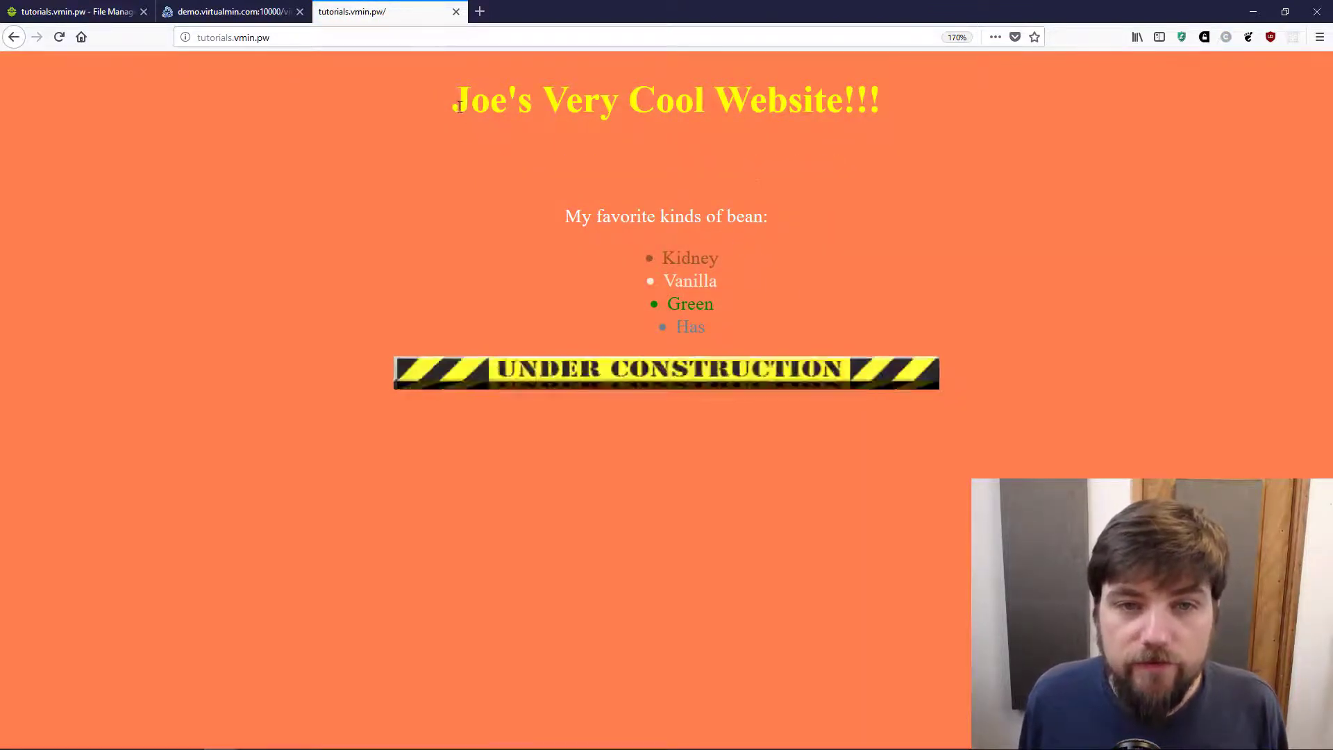
pyautogui.moveTo(455, 100); pyautogui.dragTo(889, 108)
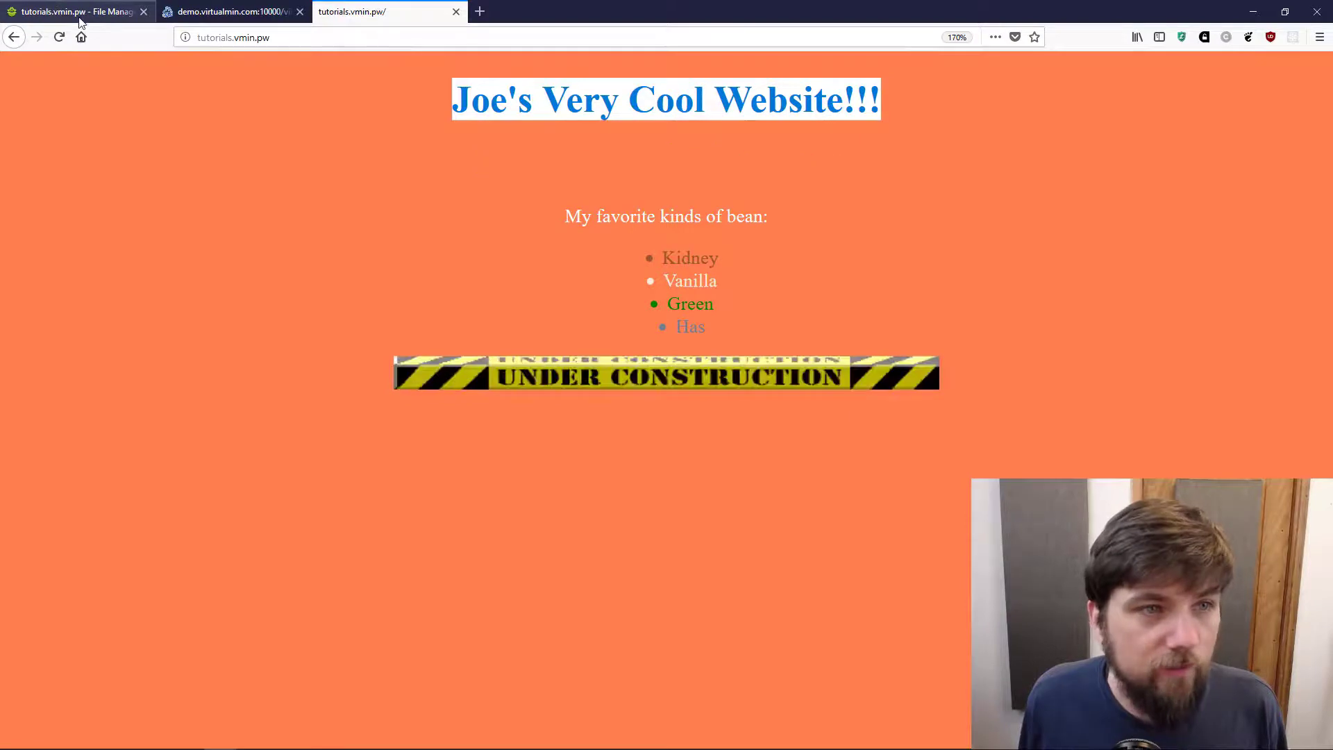
pyautogui.click(4, 11)
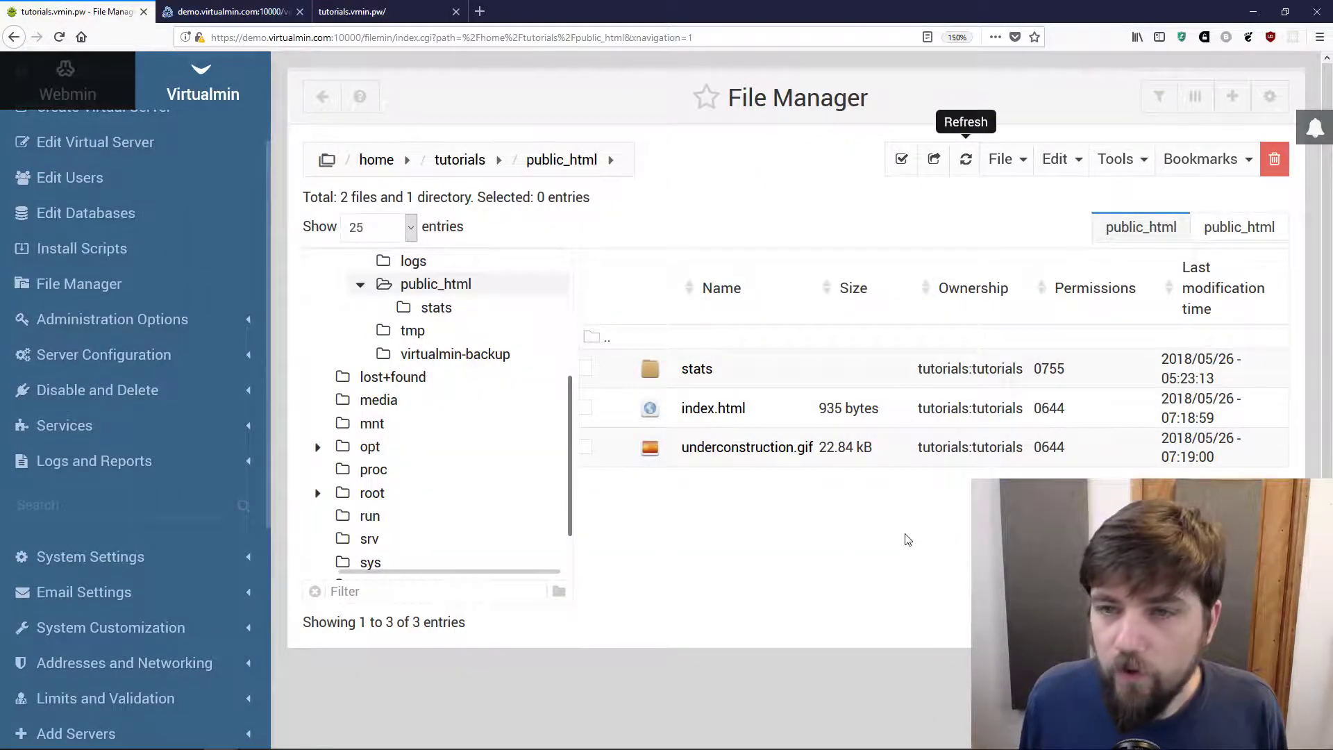
# Edit index.html to delete the <img src="underconstruction.gif"> line, then save and close it.
pyautogui.rightClick(723, 418)
pyautogui.moveTo(802, 674)
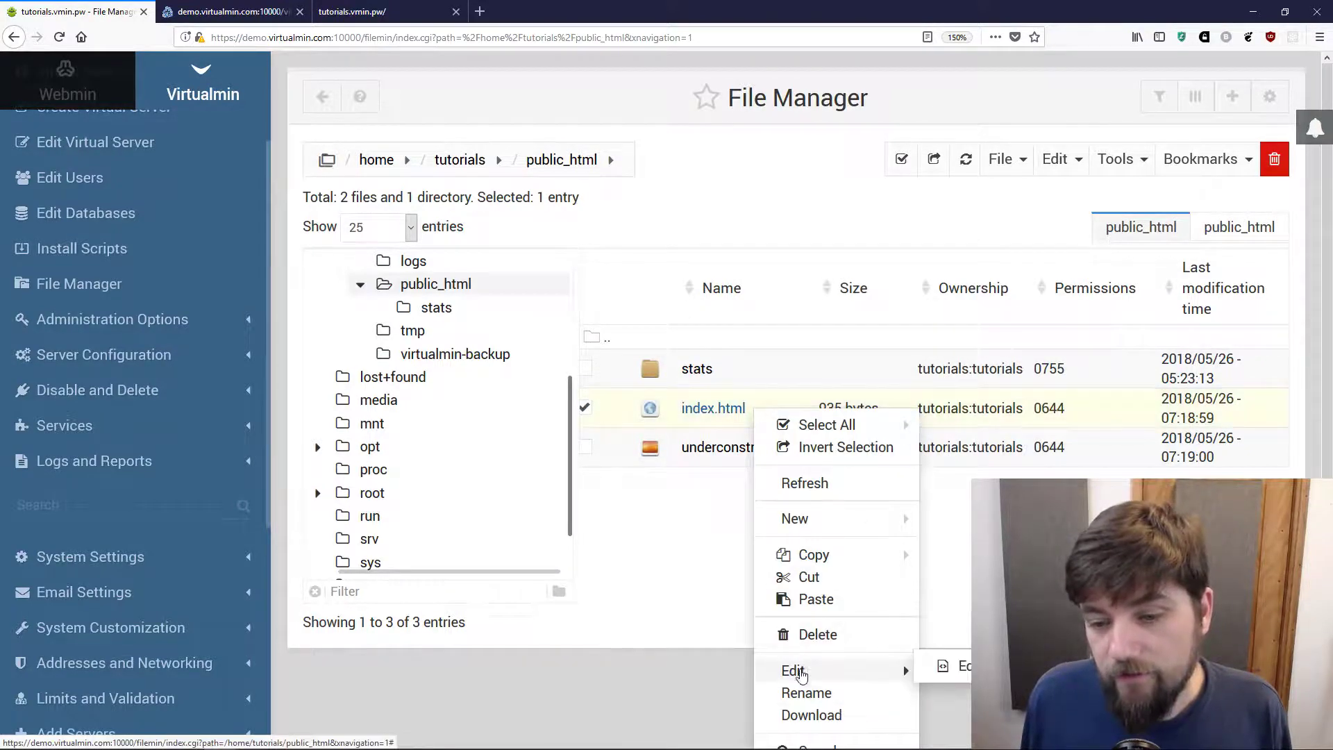
pyautogui.press('Escape')
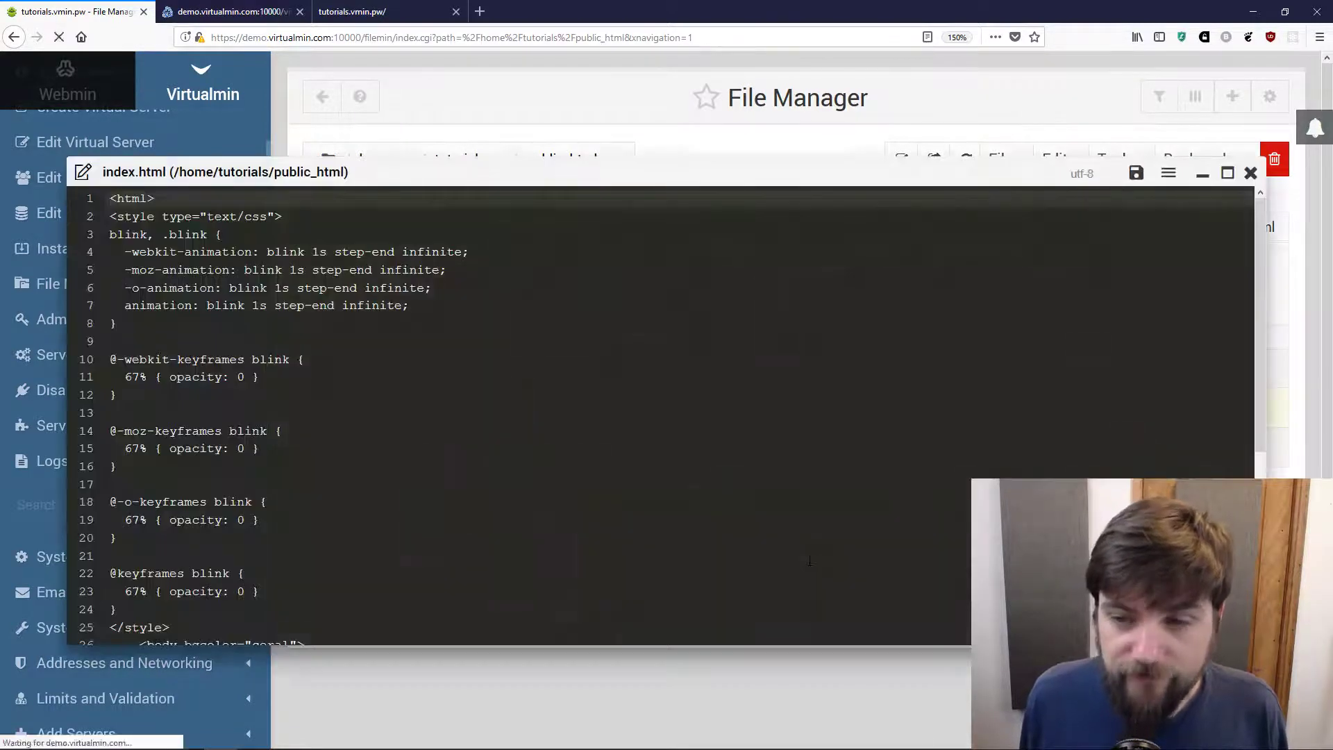
pyautogui.scroll(-5, 660, 410)
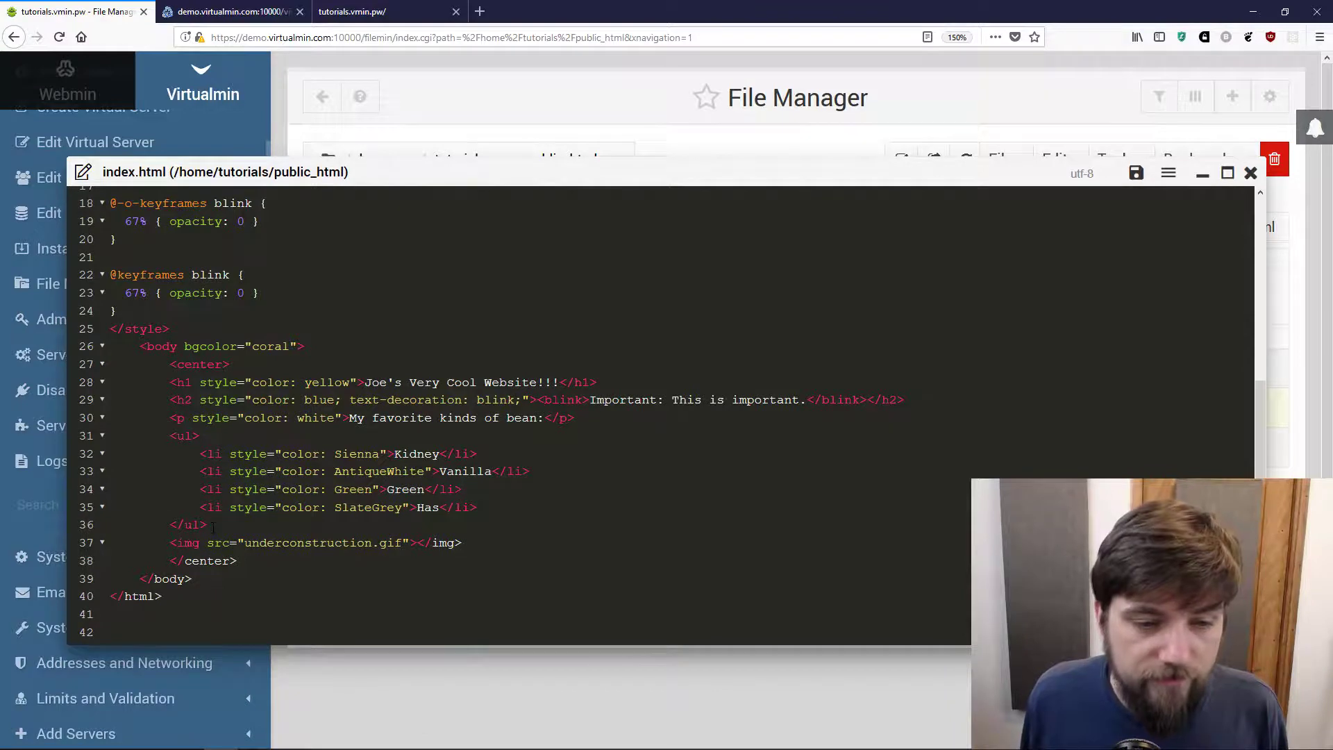
pyautogui.moveTo(213, 528); pyautogui.dragTo(476, 550)
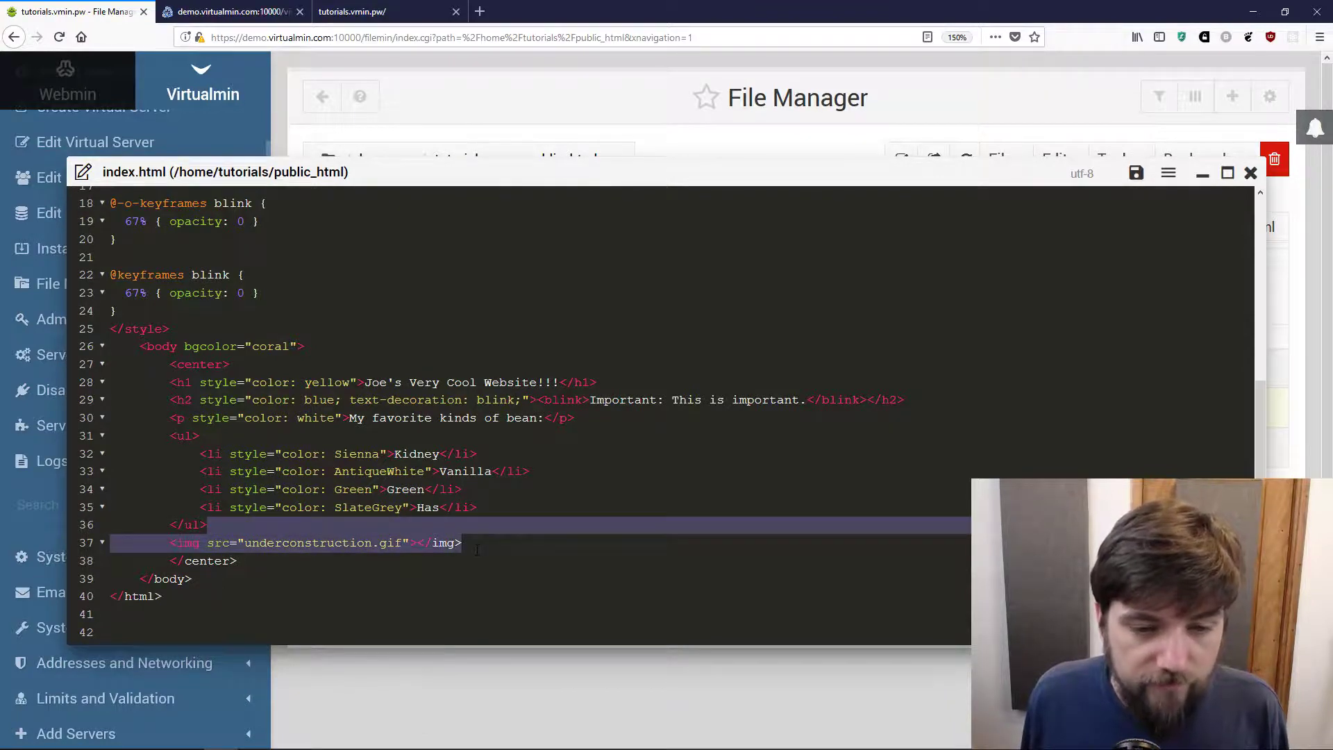
pyautogui.press('BackSpace')
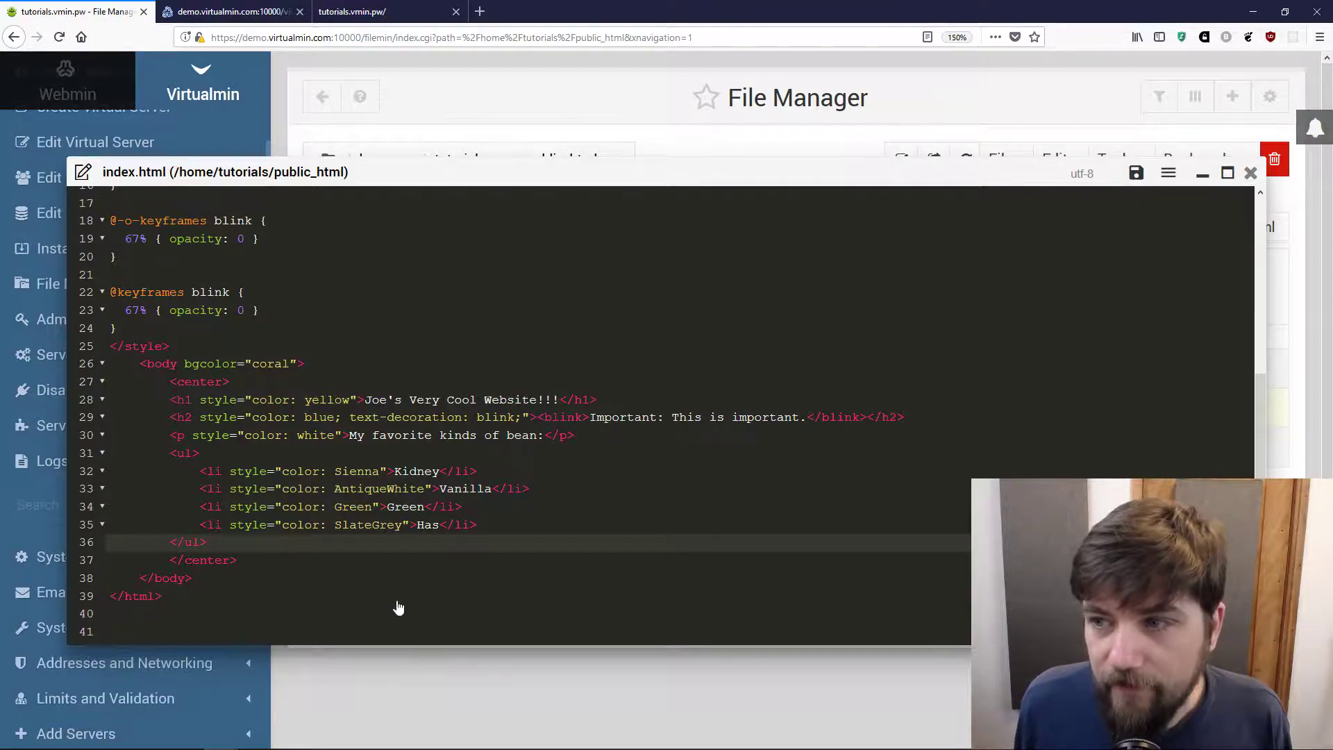
pyautogui.press('Escape')
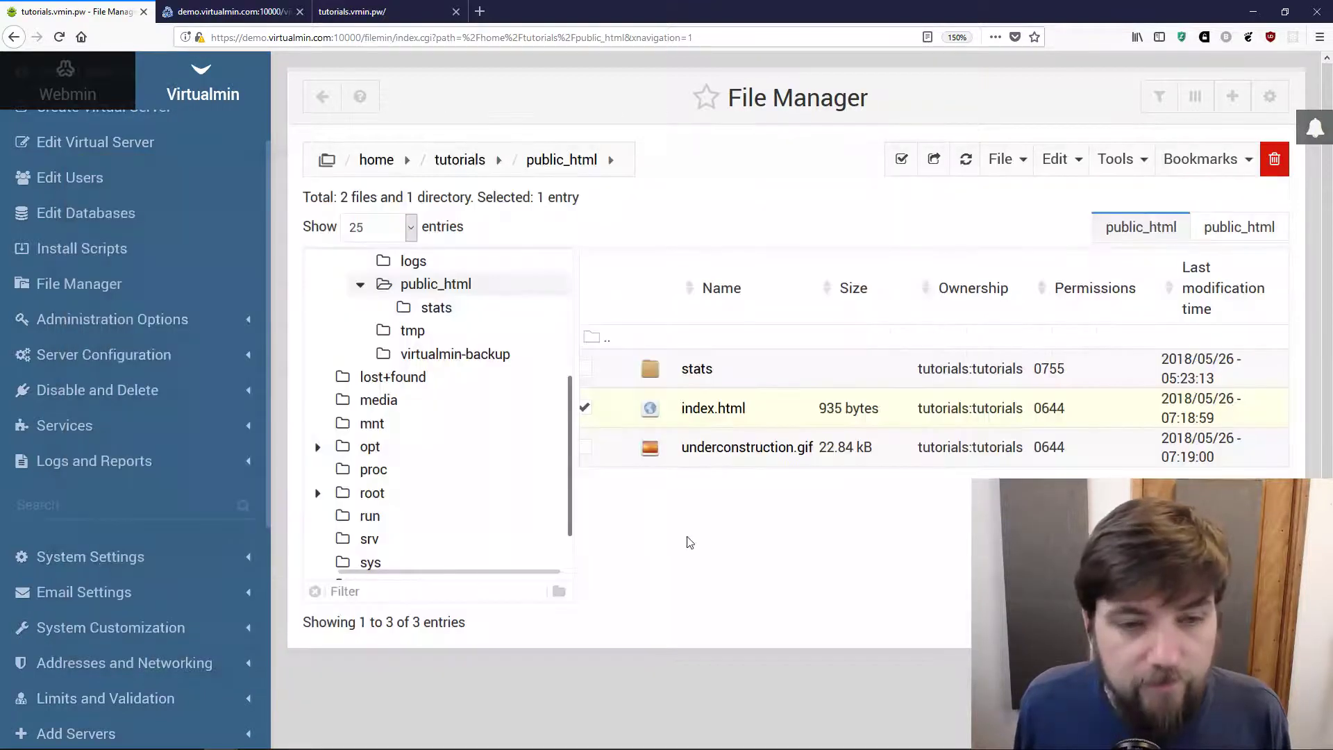
# Reload the live tutorials.vmin.pw page and check the under-construction banner is gone.
pyautogui.click(375, 12)
pyautogui.click(81, 37)
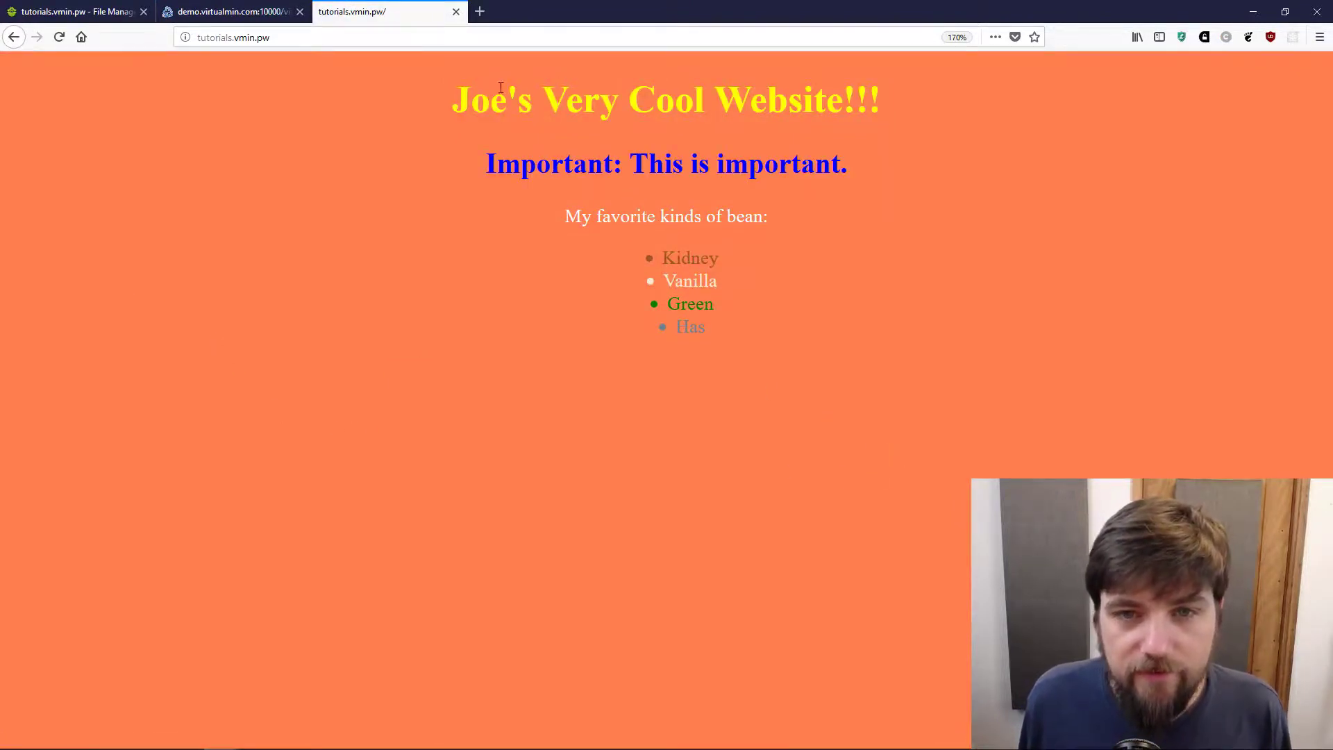
pyautogui.moveTo(571, 102); pyautogui.dragTo(964, 95)
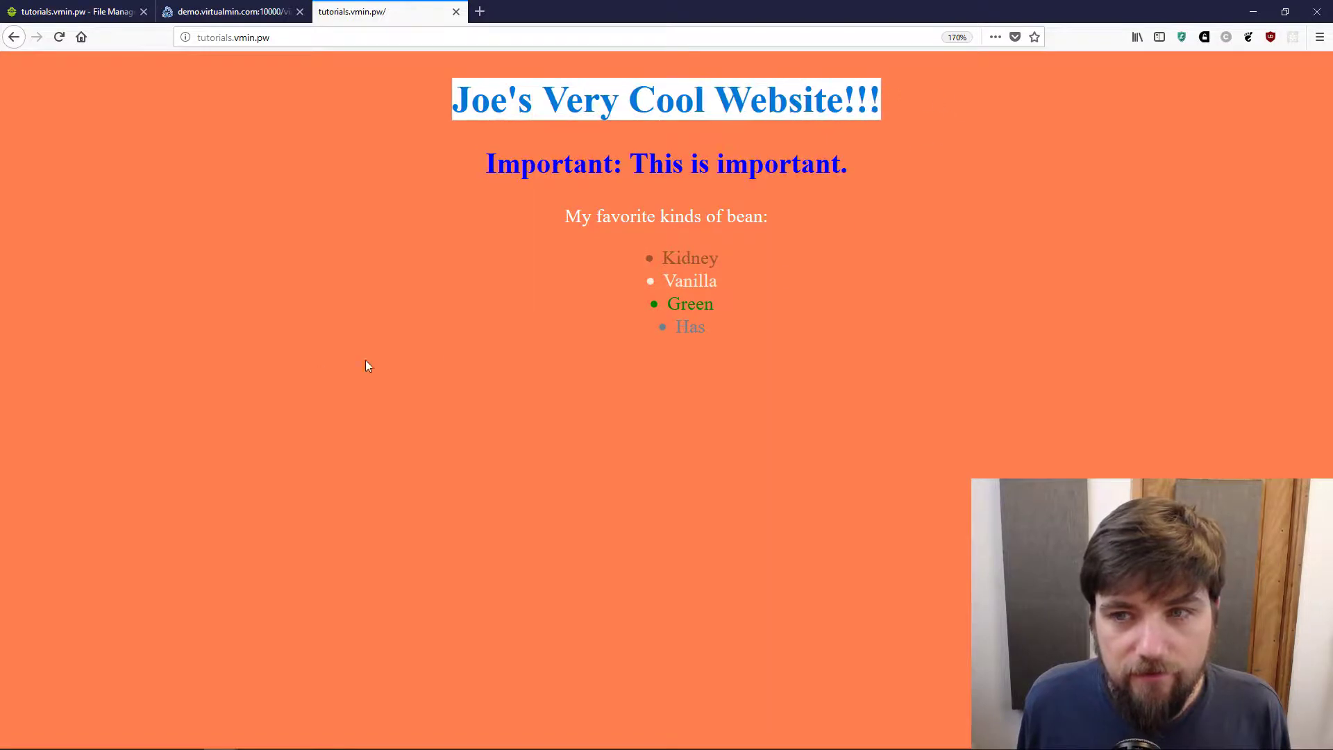
pyautogui.click(261, 335)
pyautogui.click(77, 11)
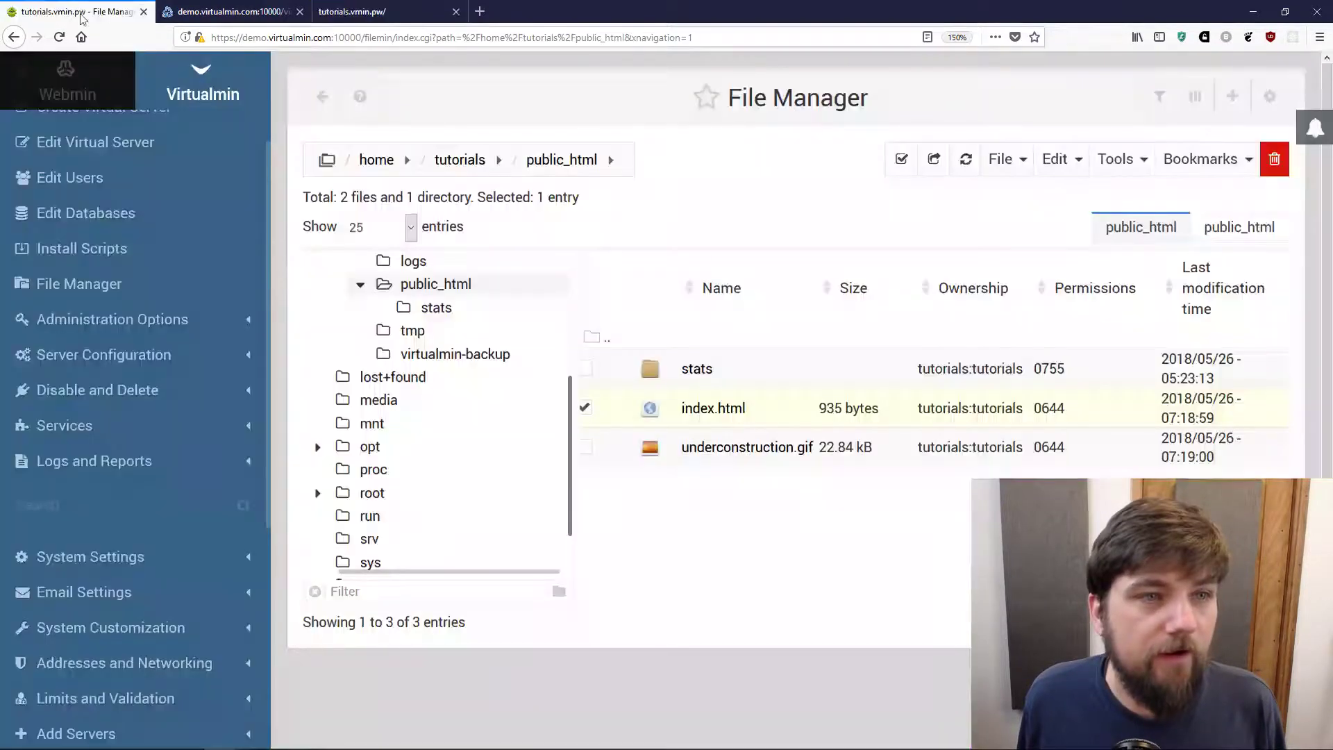